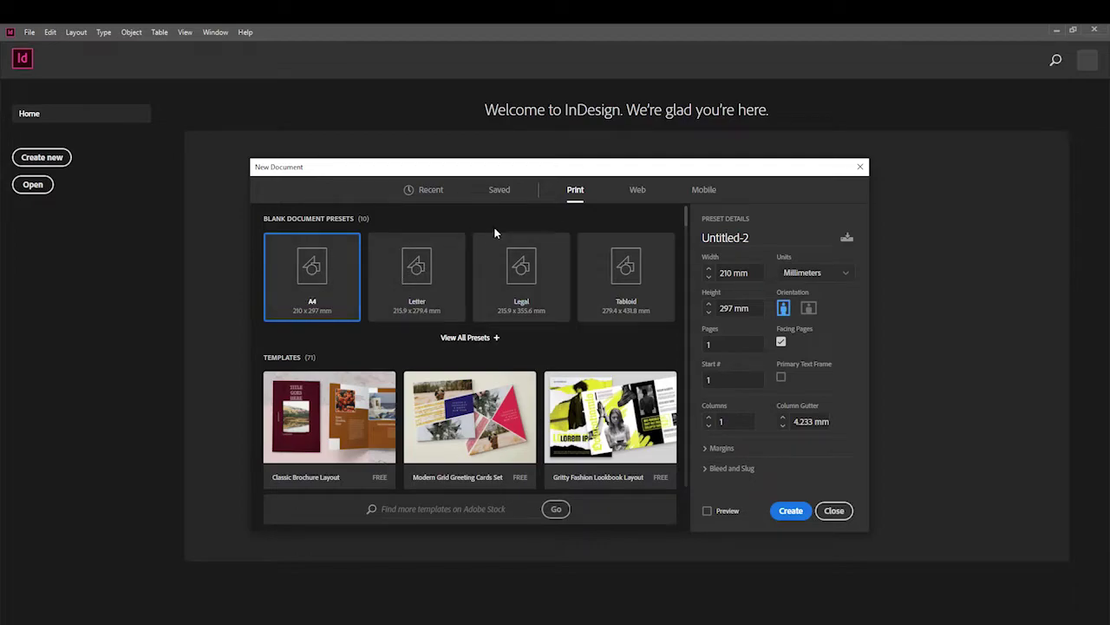
Create a one-page portrait A4 print document in millimetres, 210 by 297 mm, with facing pages enabled
left_click_drag(428, 166, 438, 135)
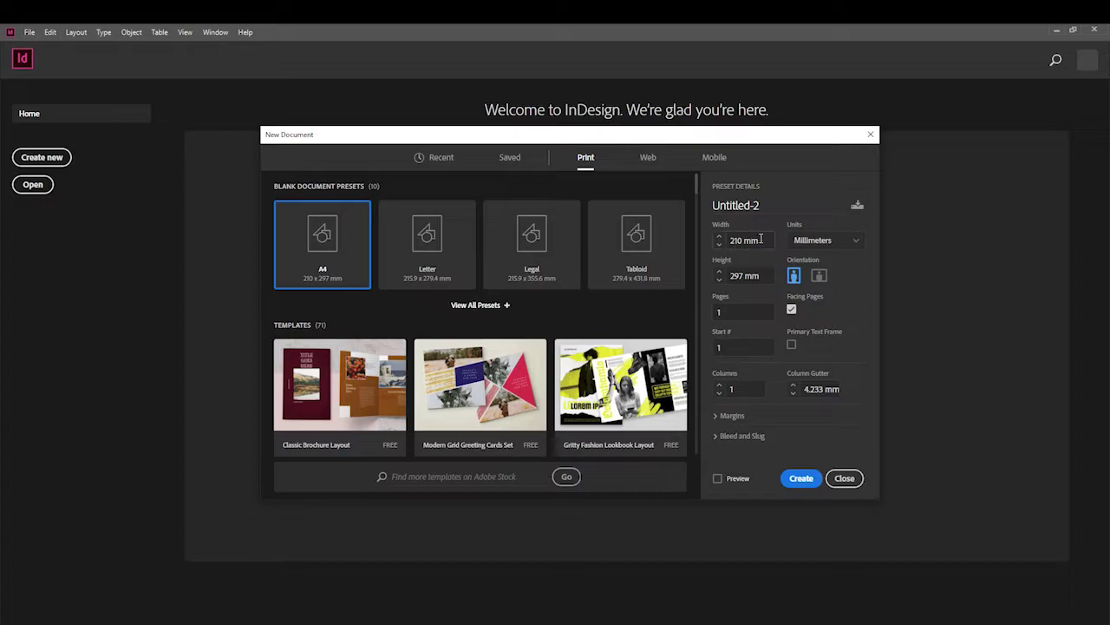
left_click(792, 311)
left_click(792, 310)
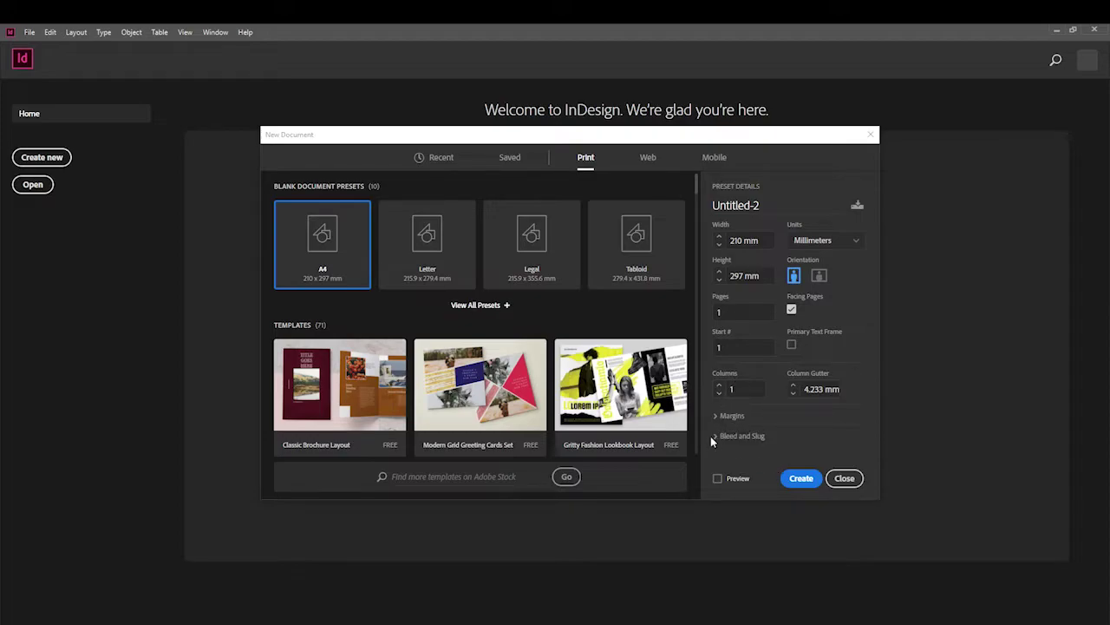
left_click(792, 480)
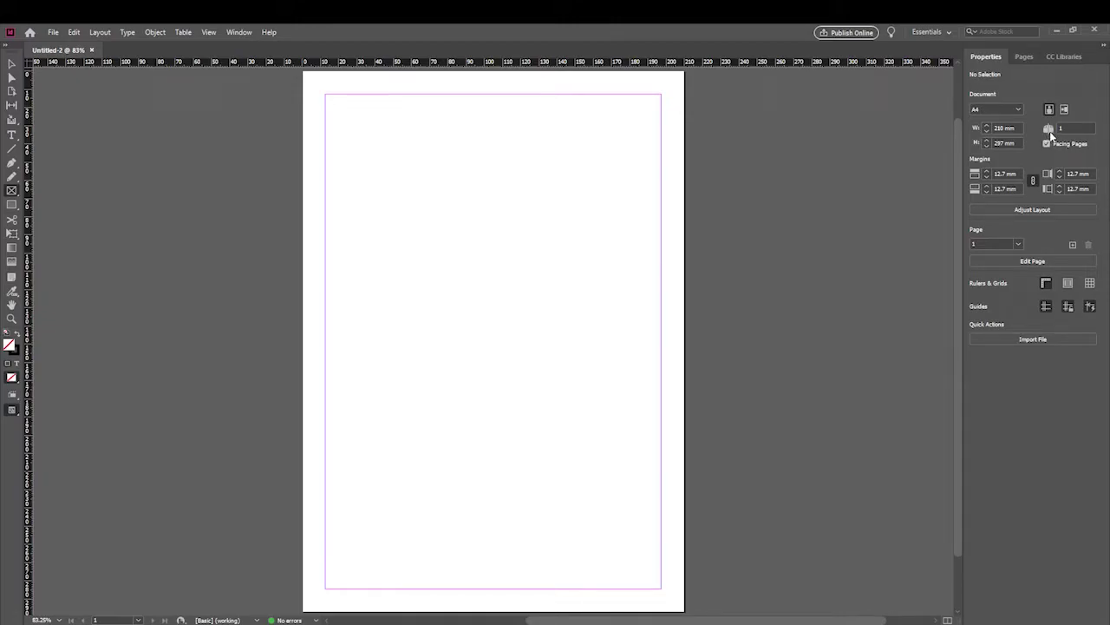
Check the document's page list, close the mag example.jpg reference picture, and return to the document properties
left_click(1021, 59)
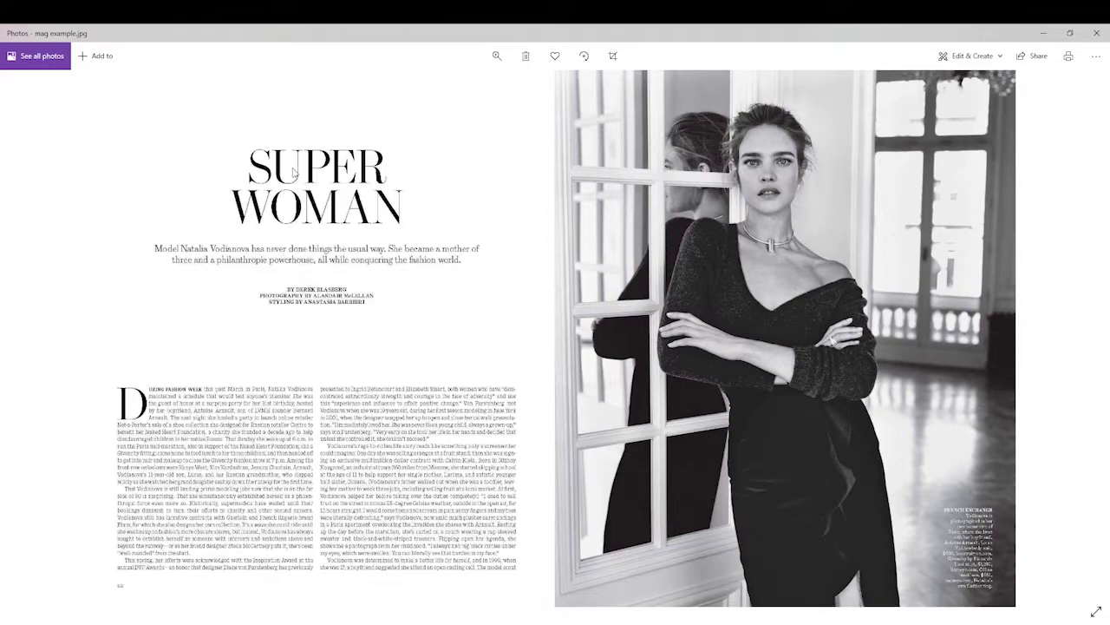
left_click(1099, 33)
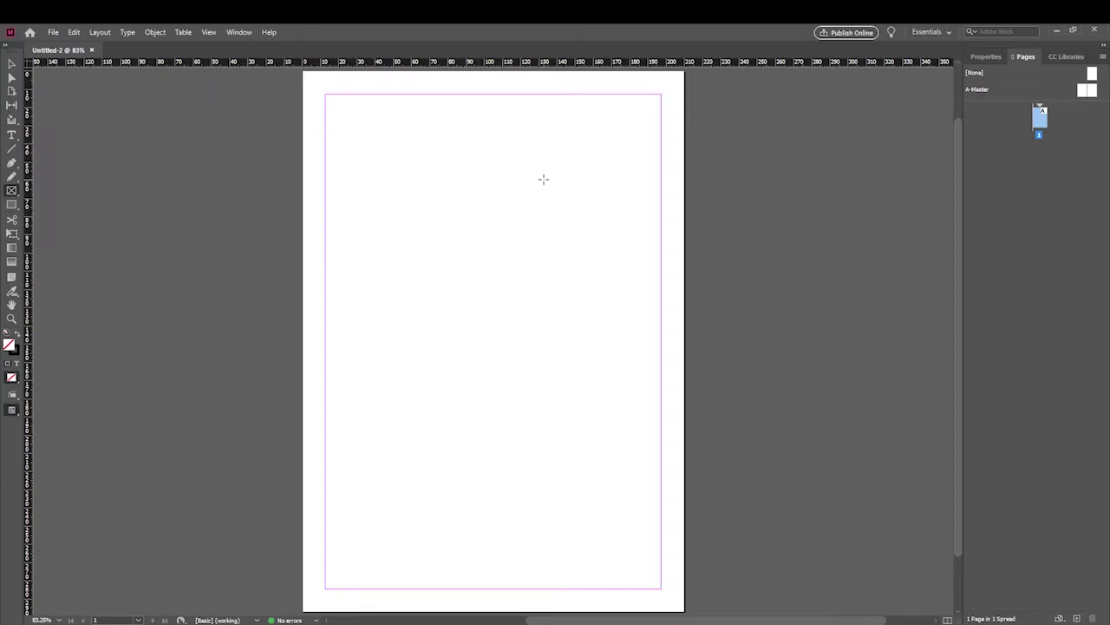
left_click(989, 57)
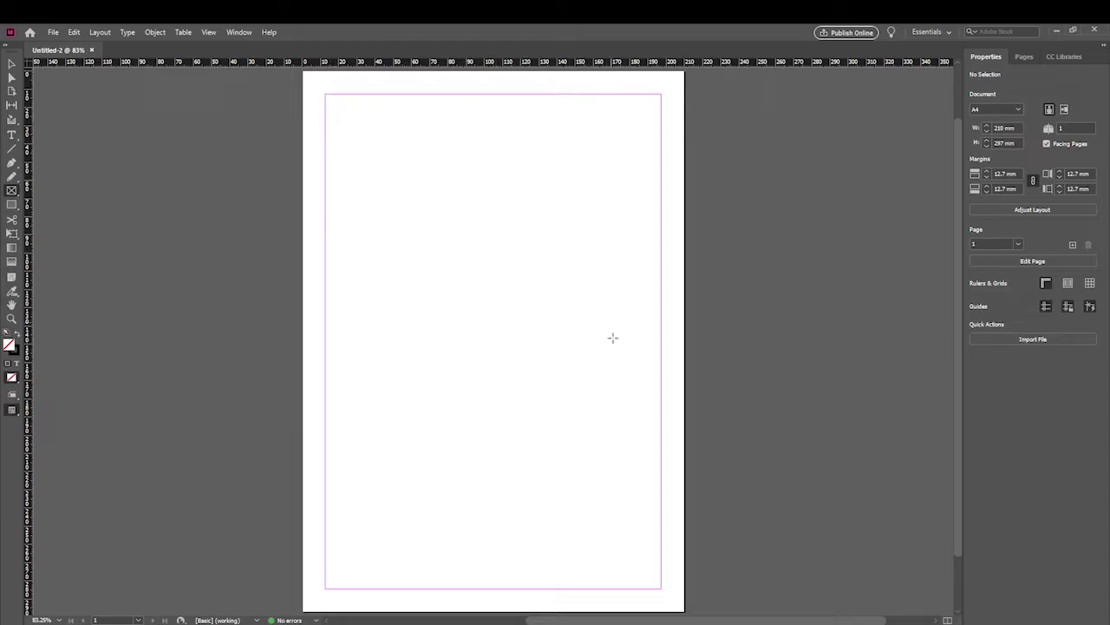
Set the page's column guides to 2 columns with a 5 mm gutter in Margins and Columns
left_click(92, 34)
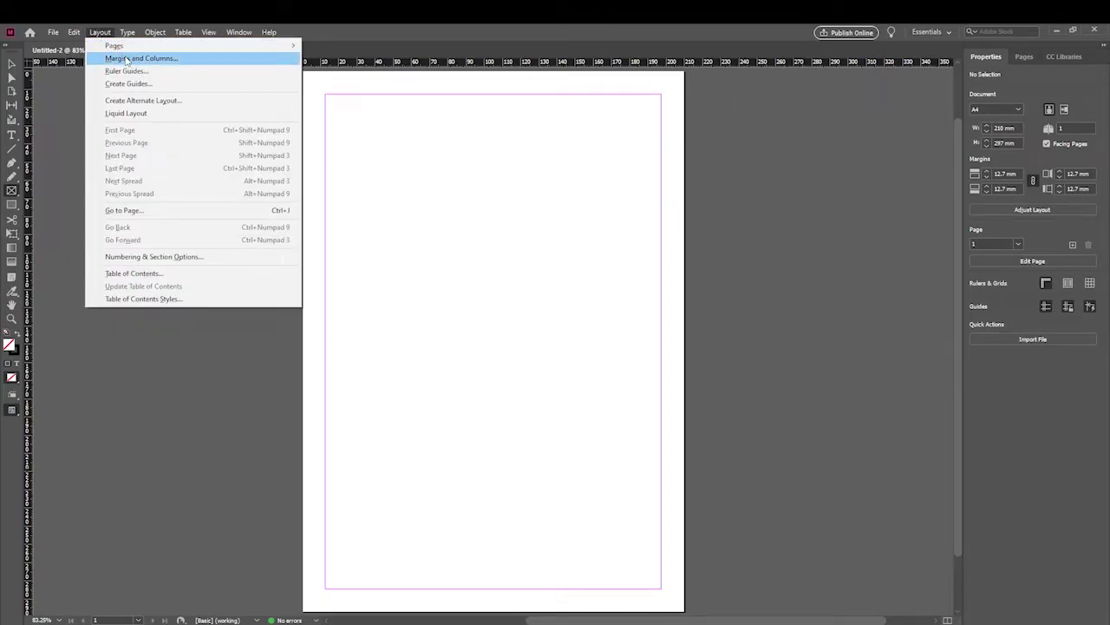
left_click(127, 59)
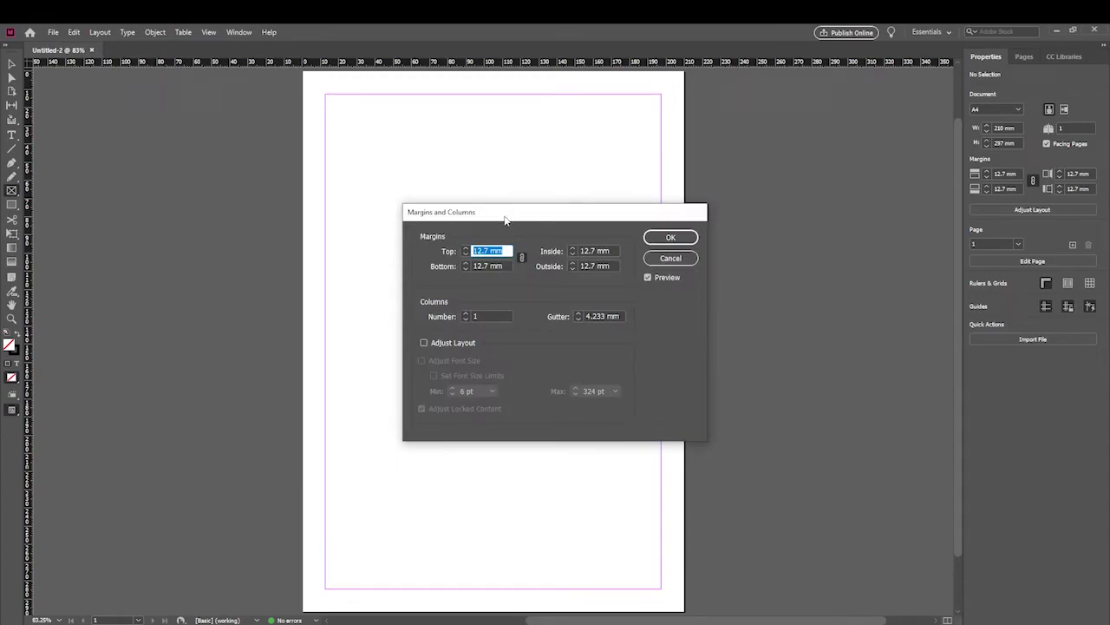
left_click_drag(504, 220, 674, 188)
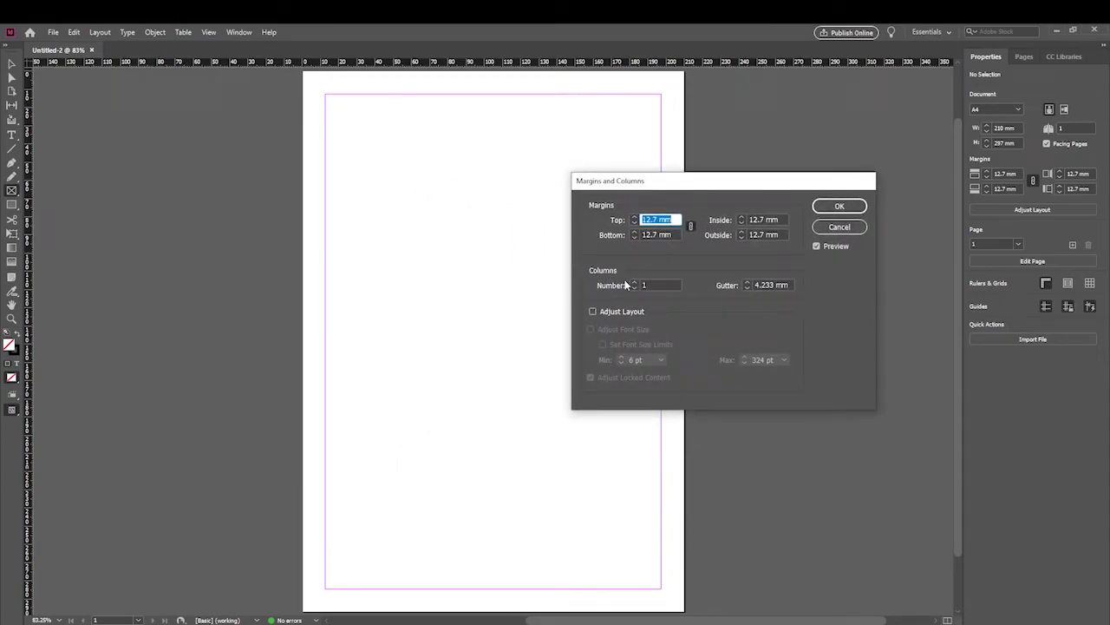
left_click(634, 282)
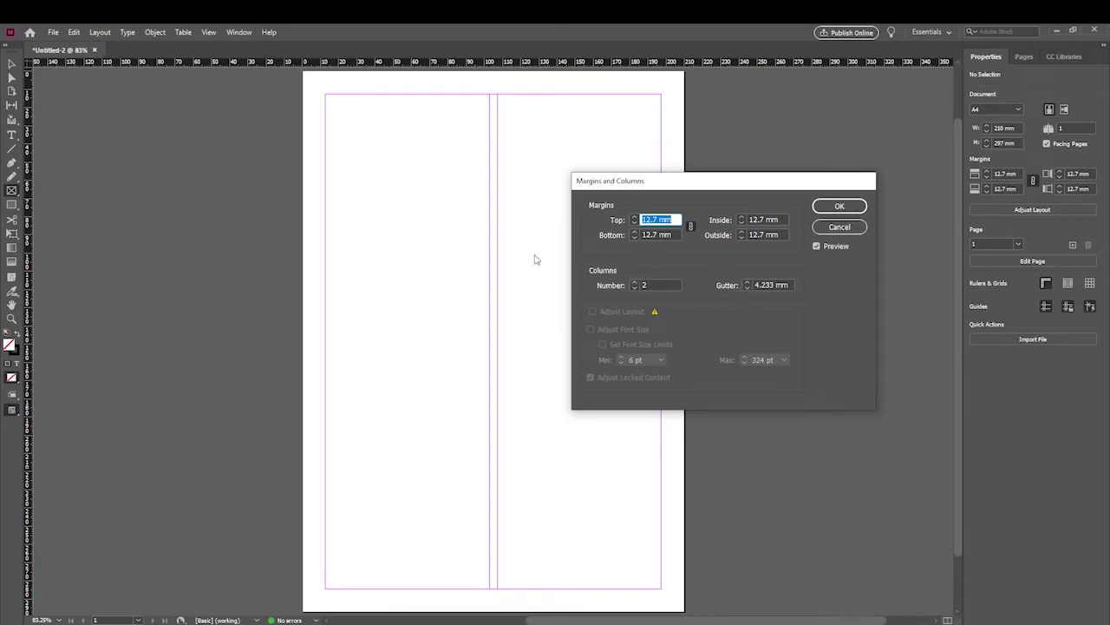
left_click(745, 287)
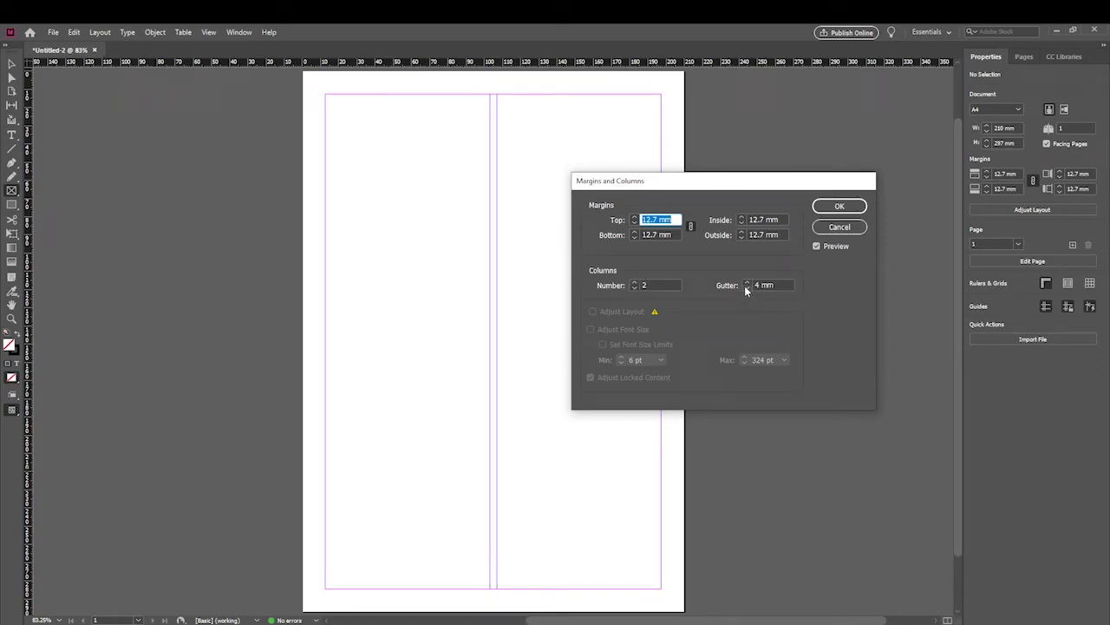
left_click(746, 282)
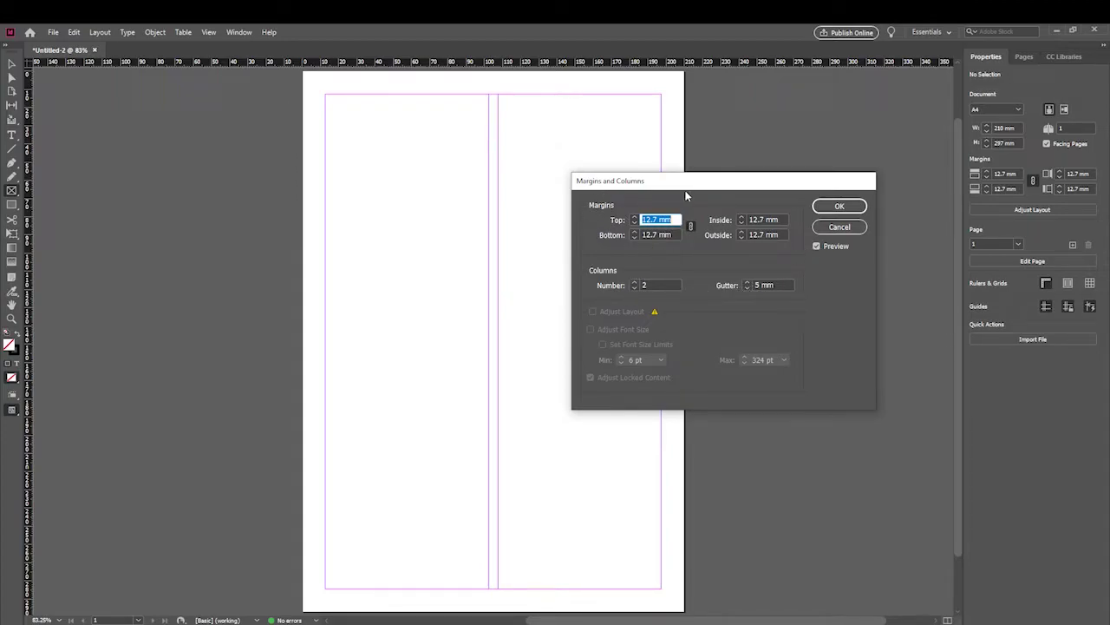
Try a four-column grid on the page and revert to two columns
left_click(634, 283)
left_click(635, 283)
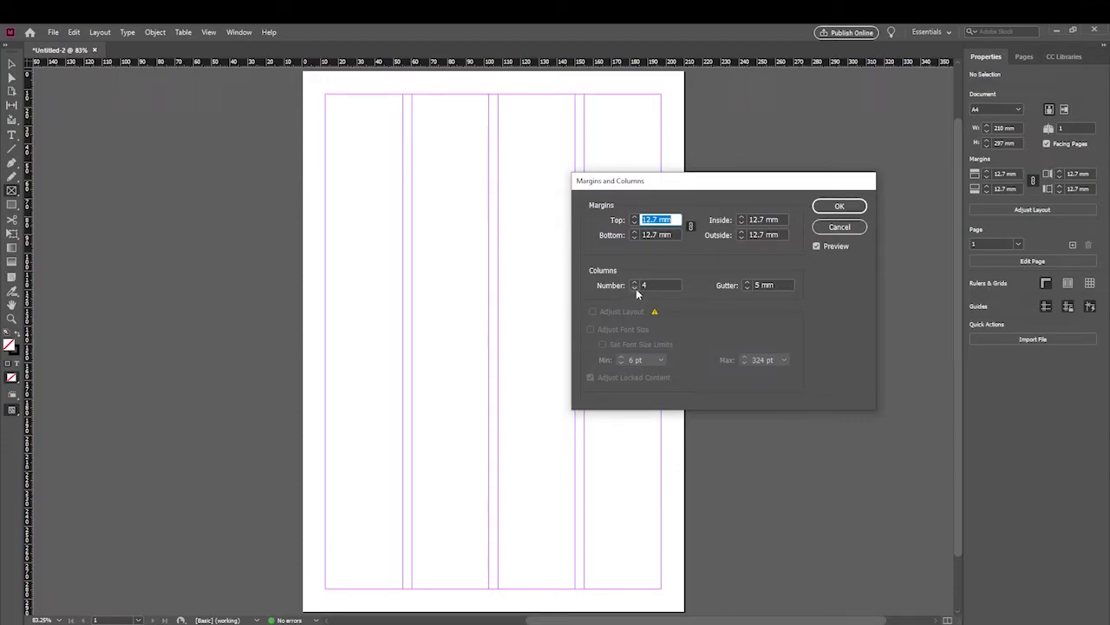
left_click(635, 289)
left_click(635, 289)
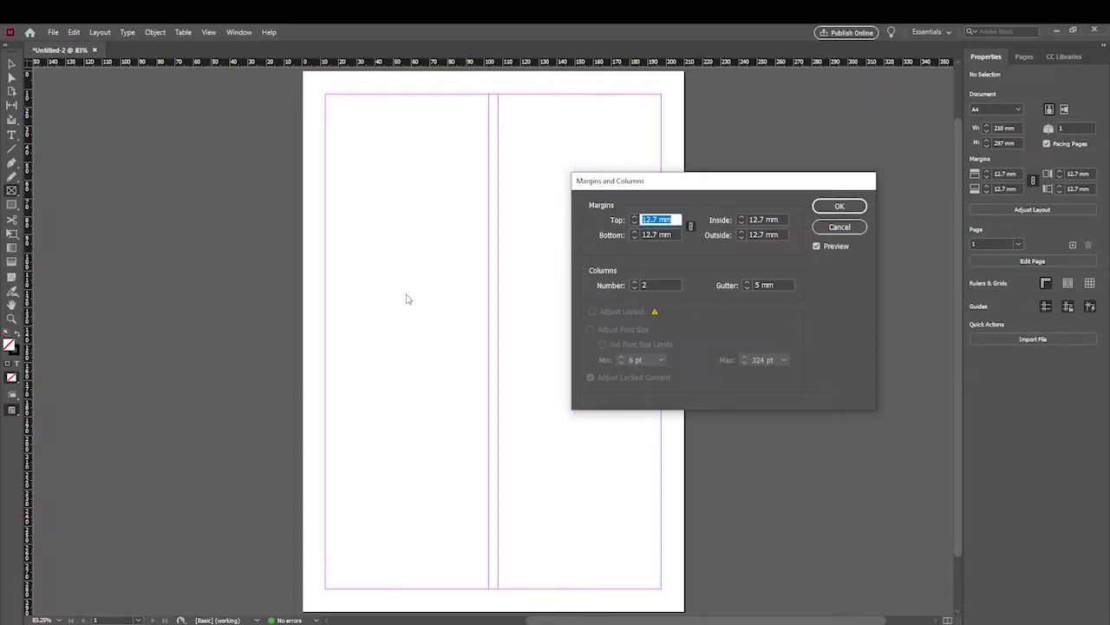
left_click(635, 284)
left_click(635, 284)
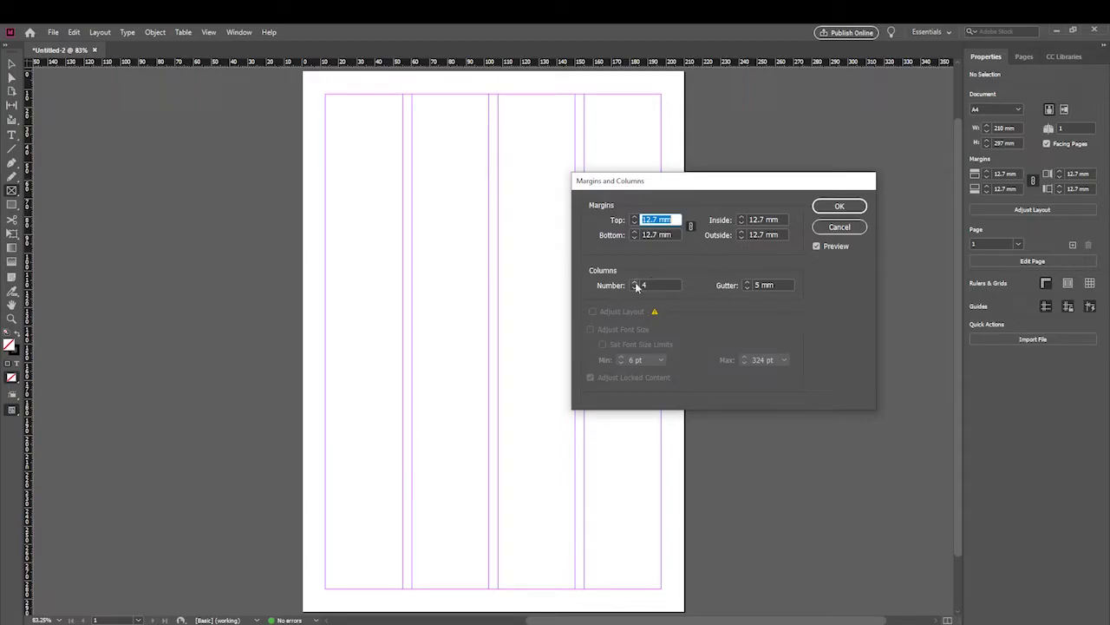
left_click(635, 288)
left_click(635, 288)
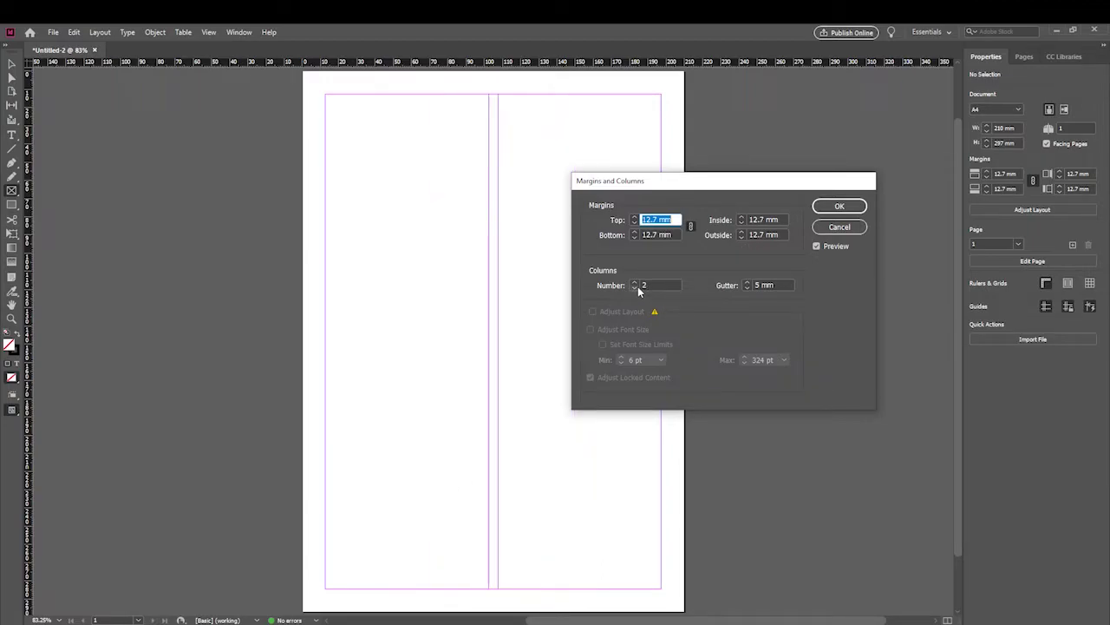
Apply the column settings and draw two stacked rectangle frames across both columns, separated by a narrow gap
left_click(838, 206)
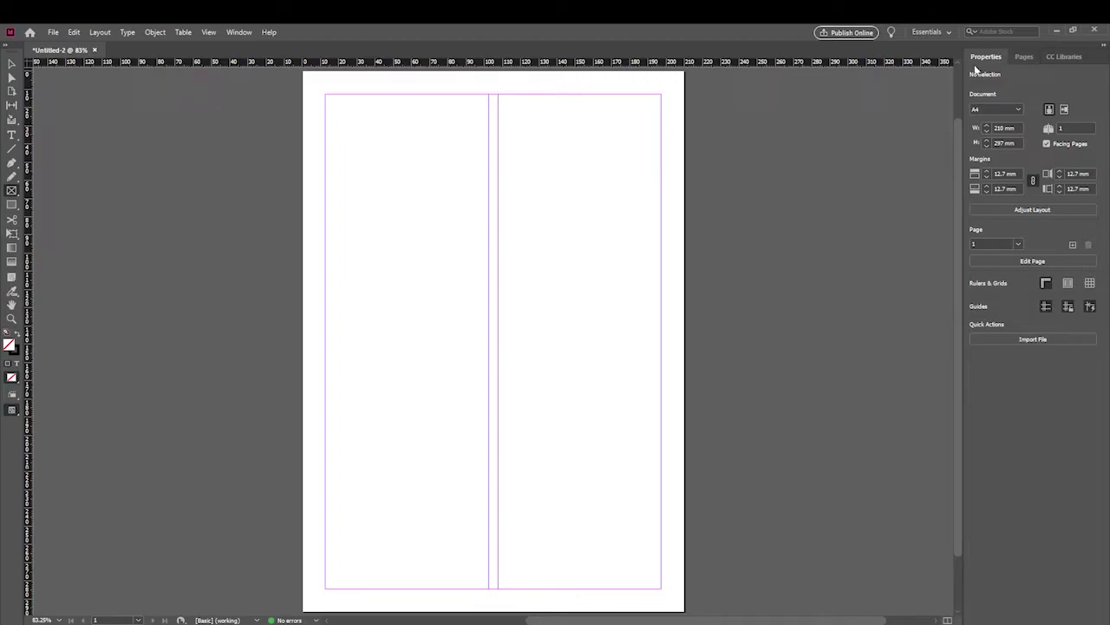
left_click(1022, 57)
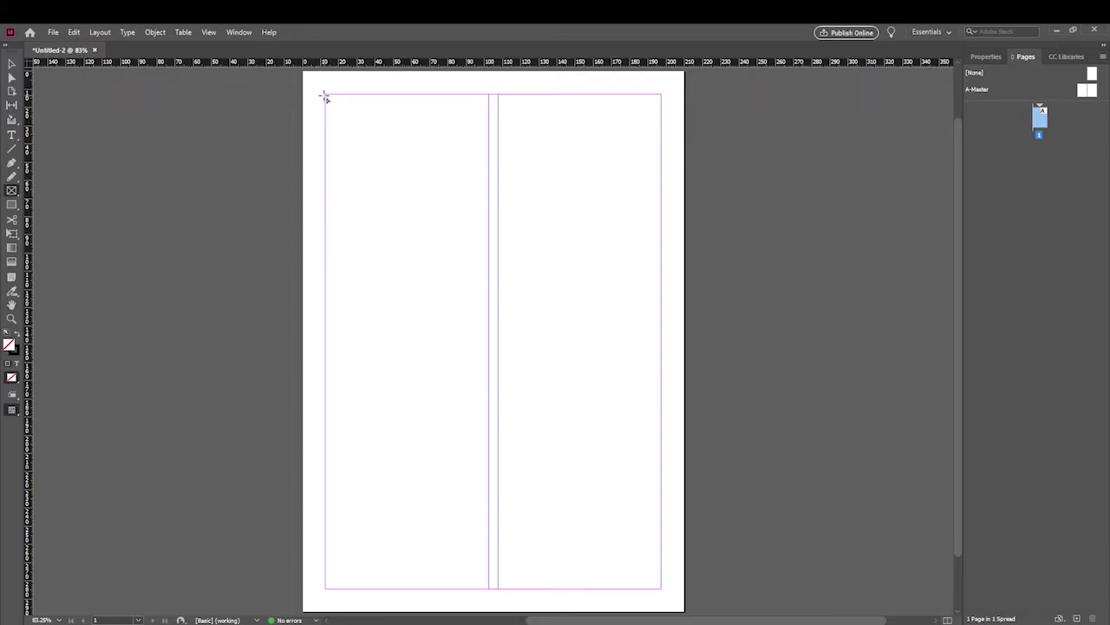
left_click_drag(325, 95, 659, 308)
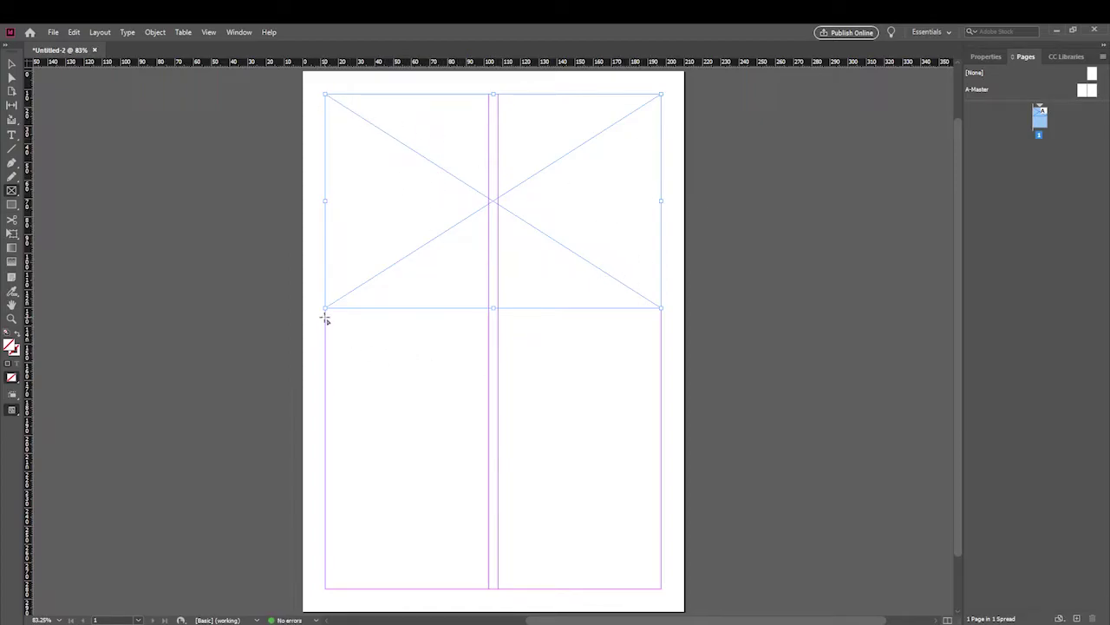
mouse_move(326, 316)
left_mouse_down()
mouse_move(572, 466)
mouse_move(666, 590)
left_mouse_up()
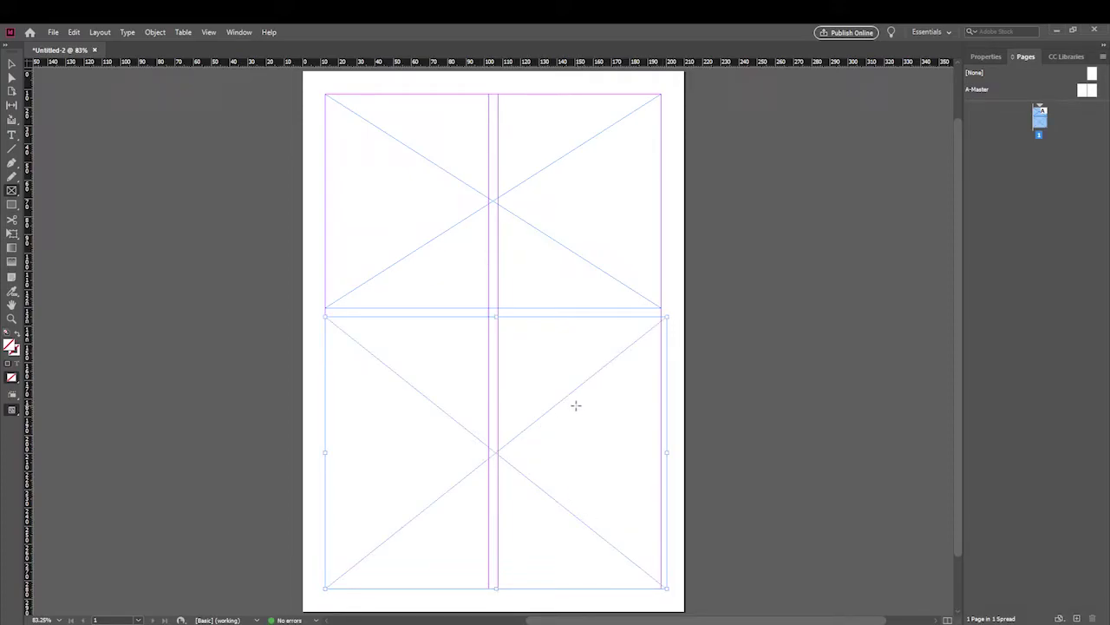
Convert the lower frame's content type to Text and align the frame's outer edge with the page margin
right_click(454, 382)
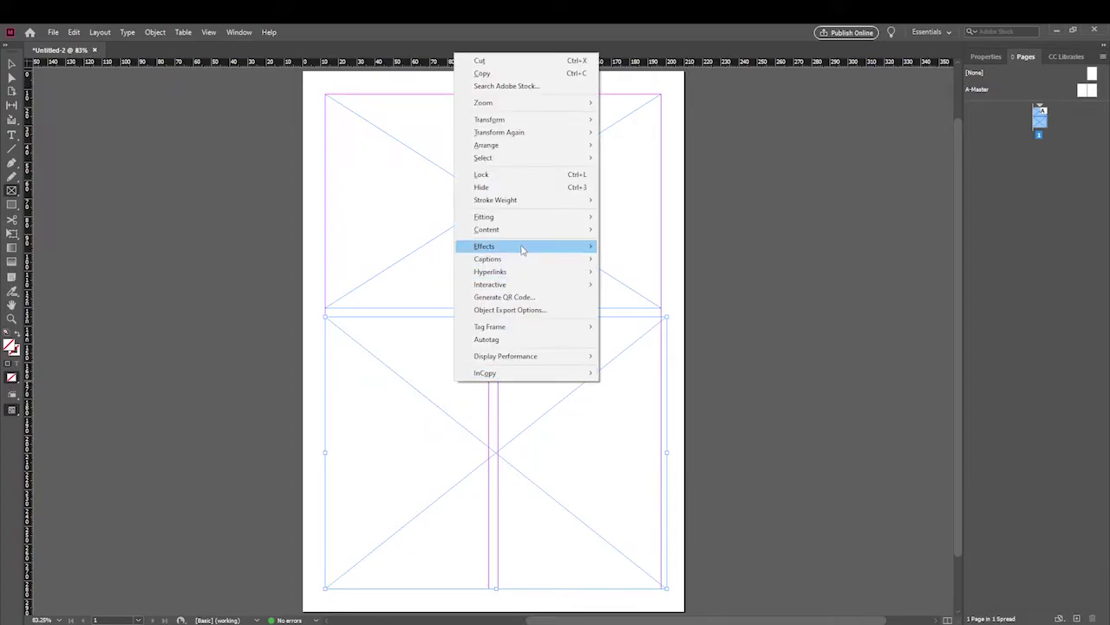
mouse_move(536, 231)
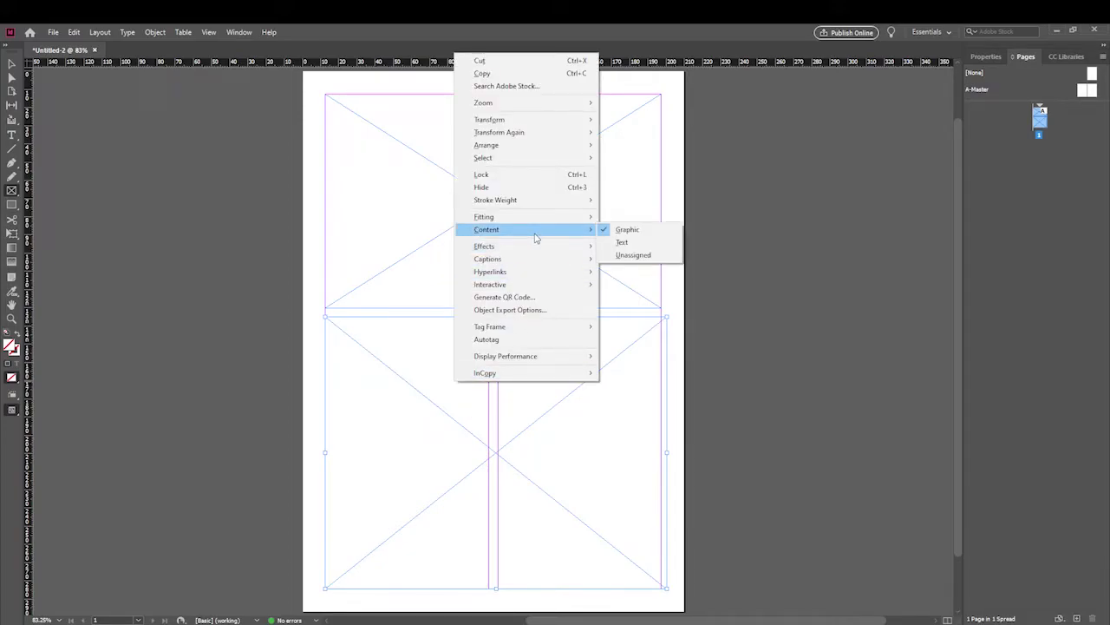
left_click(651, 247)
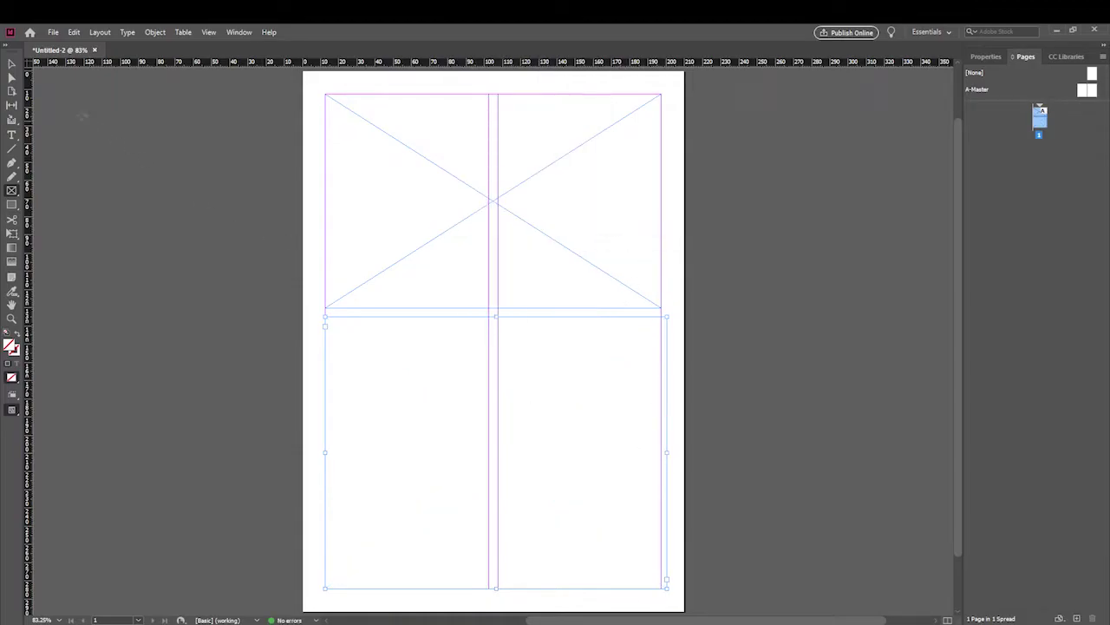
left_click(12, 65)
left_click(660, 454)
left_click_drag(659, 455, 655, 453)
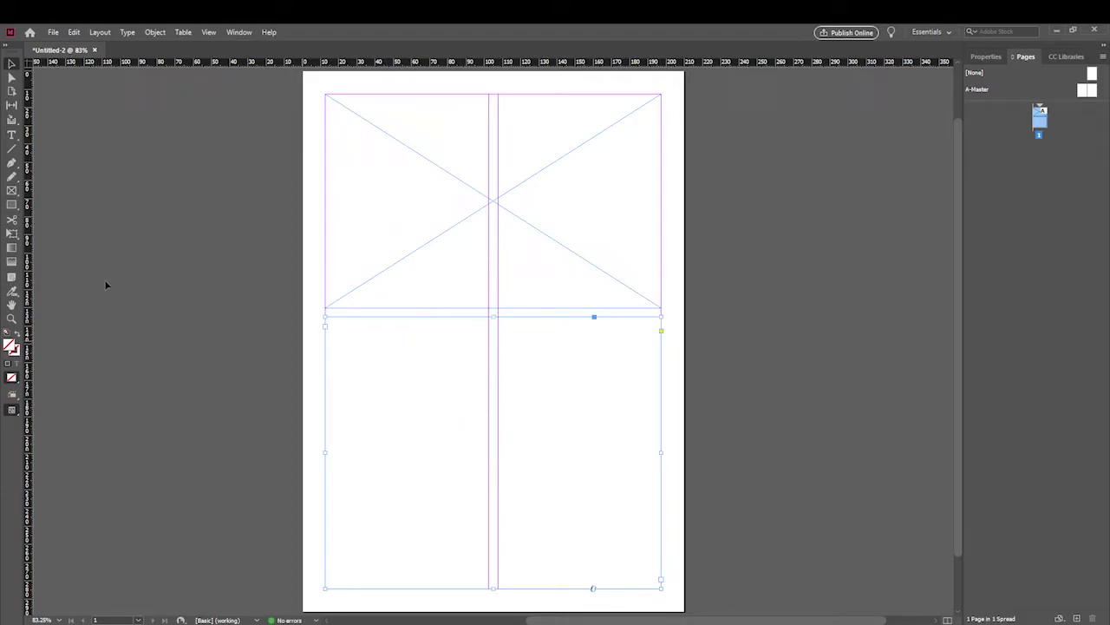
Fill the lower text frame with placeholder text
left_click(11, 190)
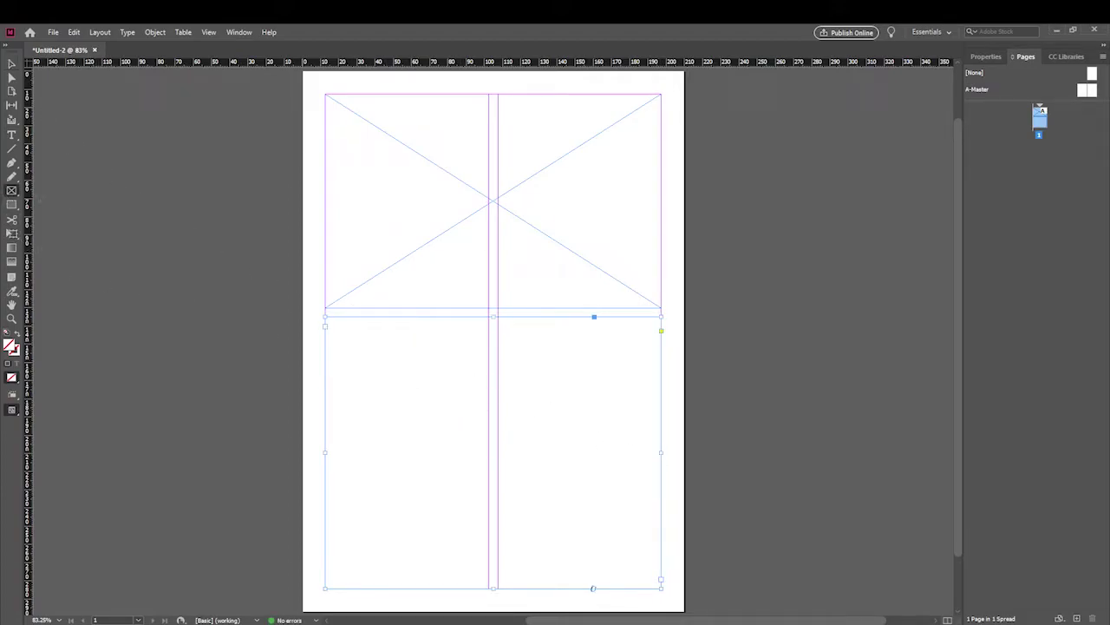
right_click(431, 374)
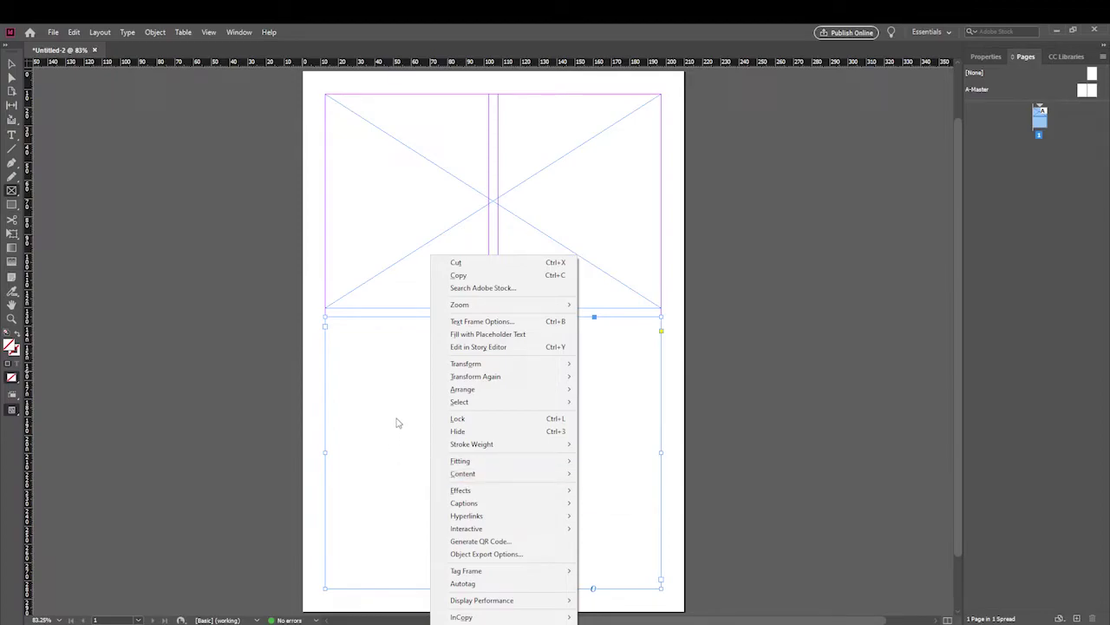
left_click(510, 337)
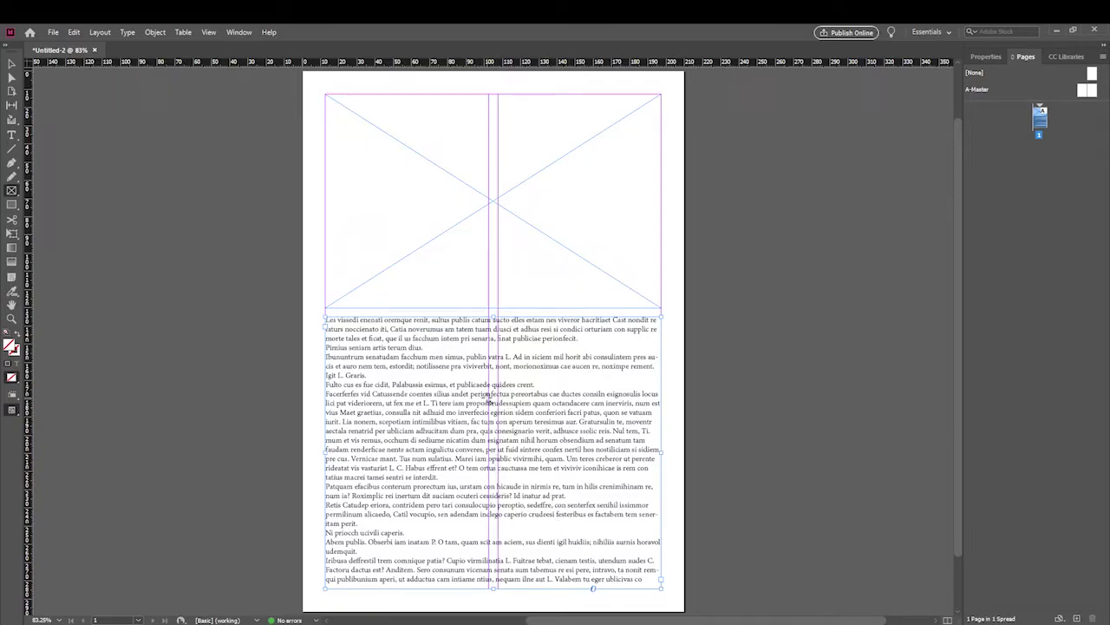
right_click(490, 415)
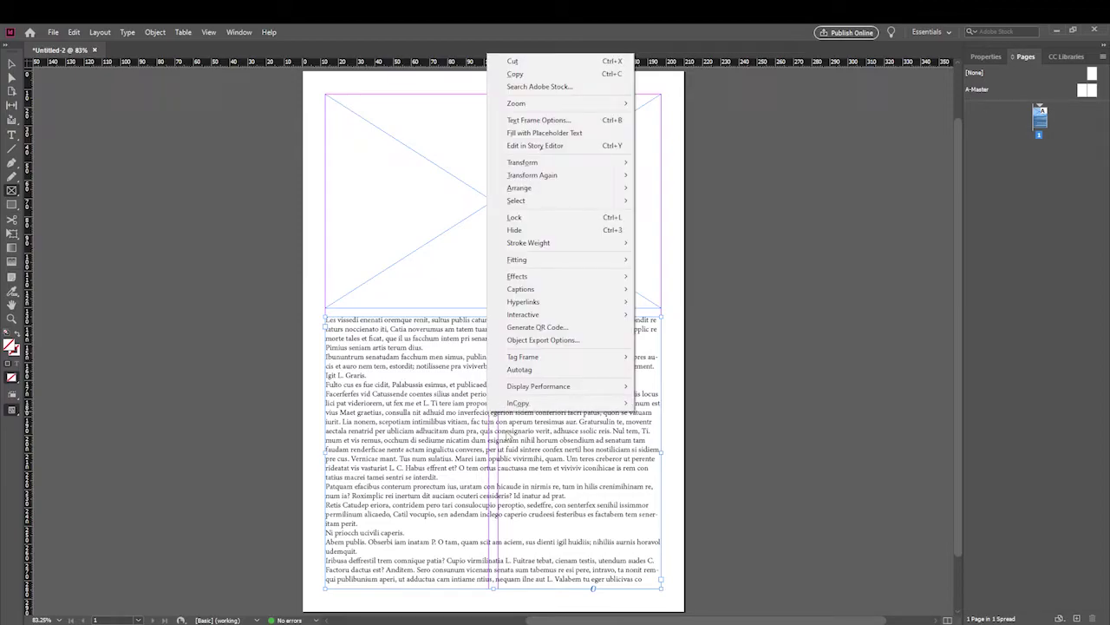
key("Escape")
key("Escape")
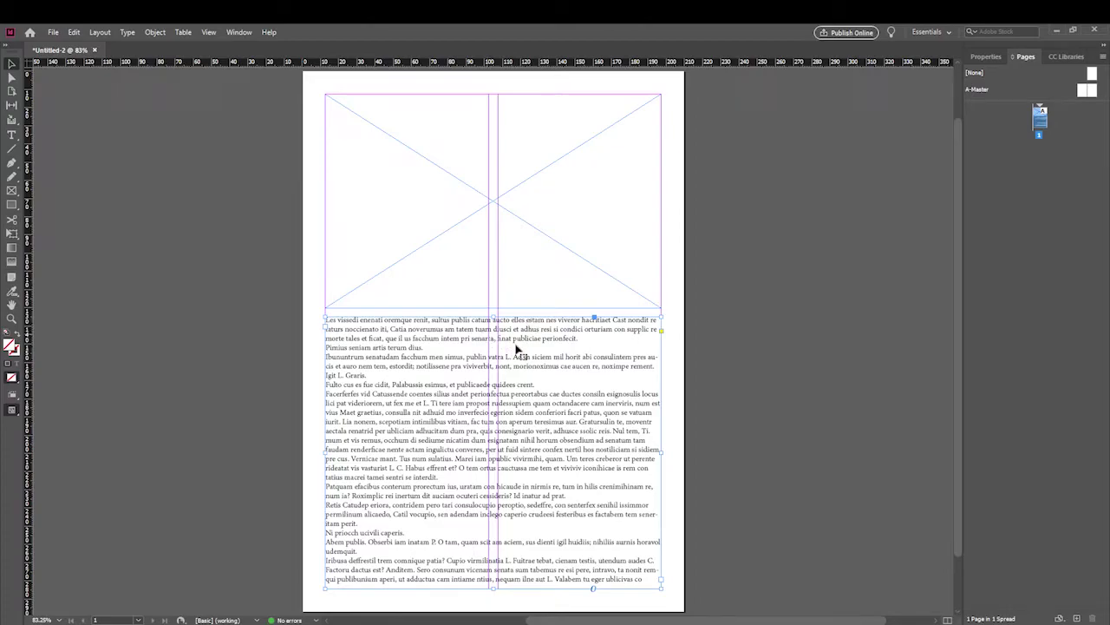
Split the lower text frame into 2 columns
left_click(986, 57)
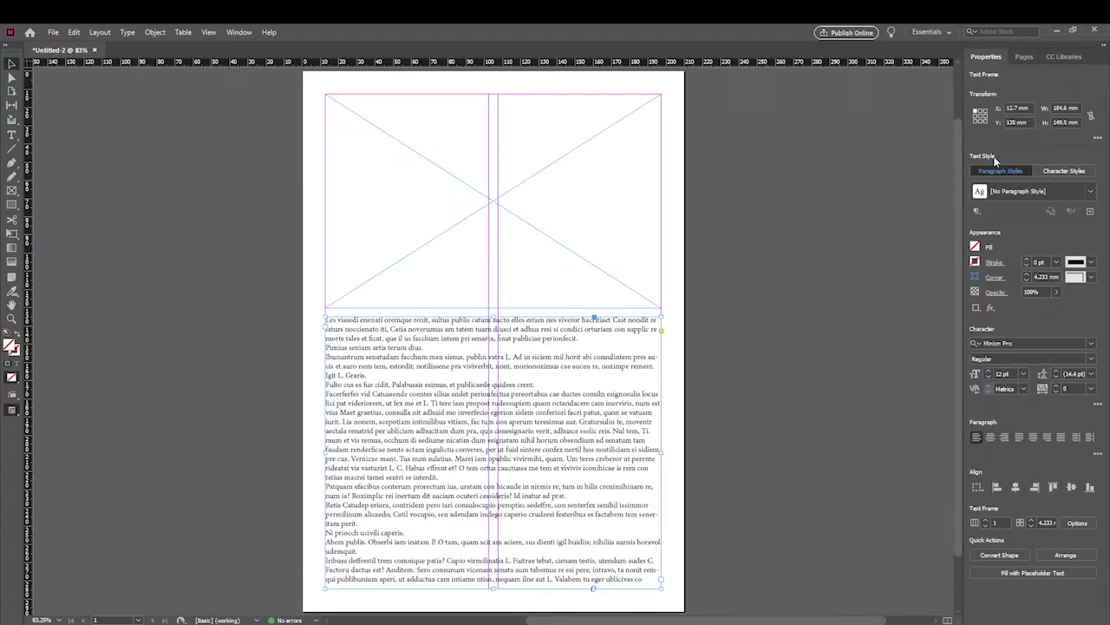
left_click(986, 523)
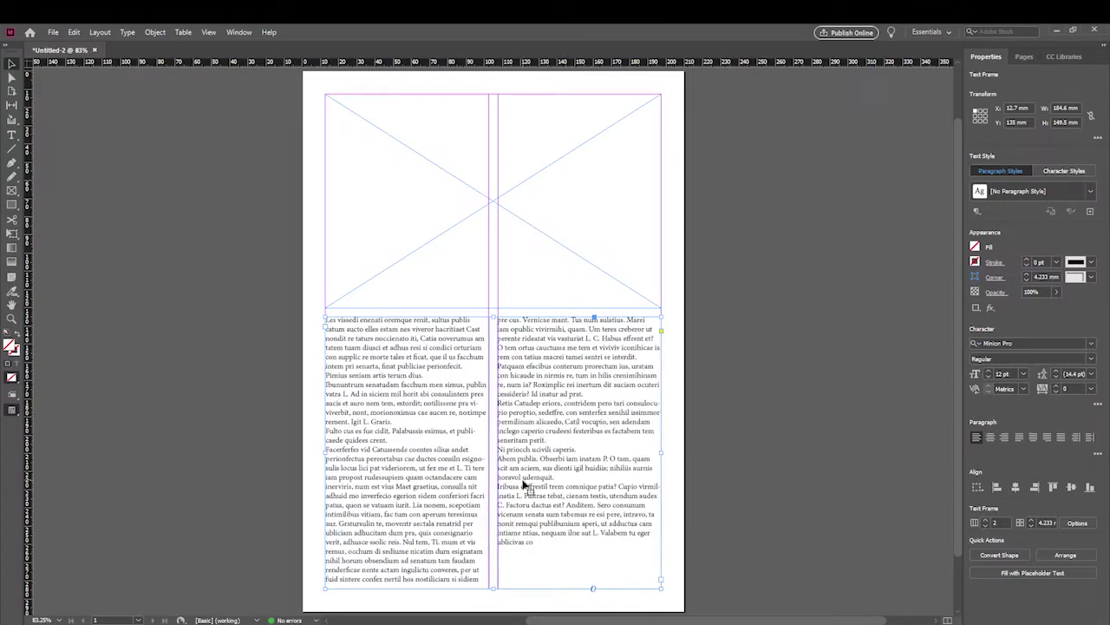
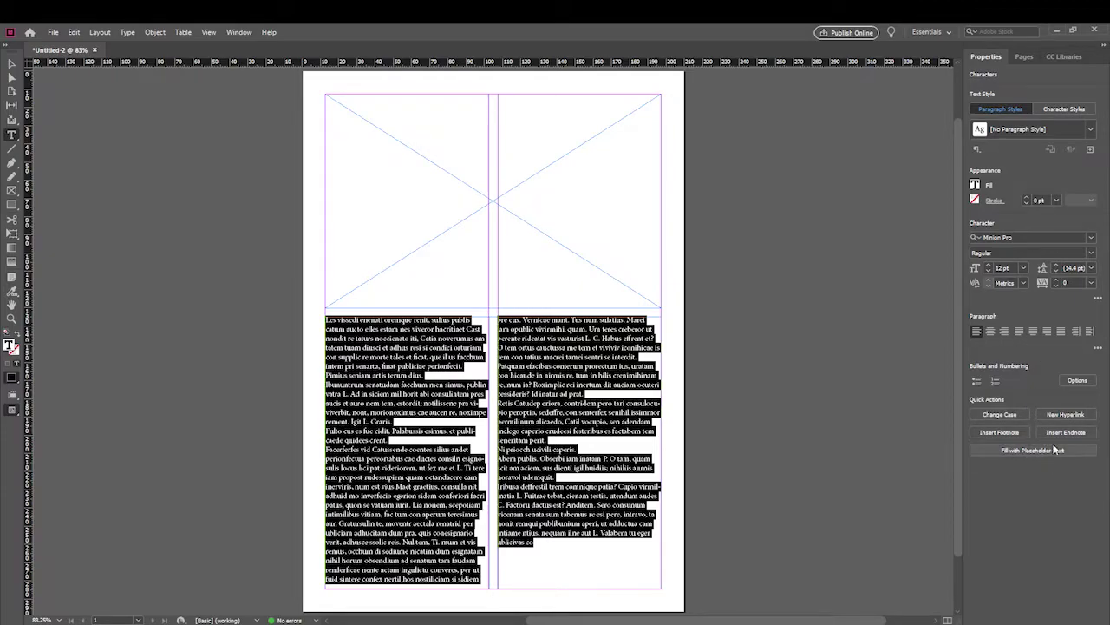
Show the extended character and paragraph formatting options for the selected body text
left_click(979, 152)
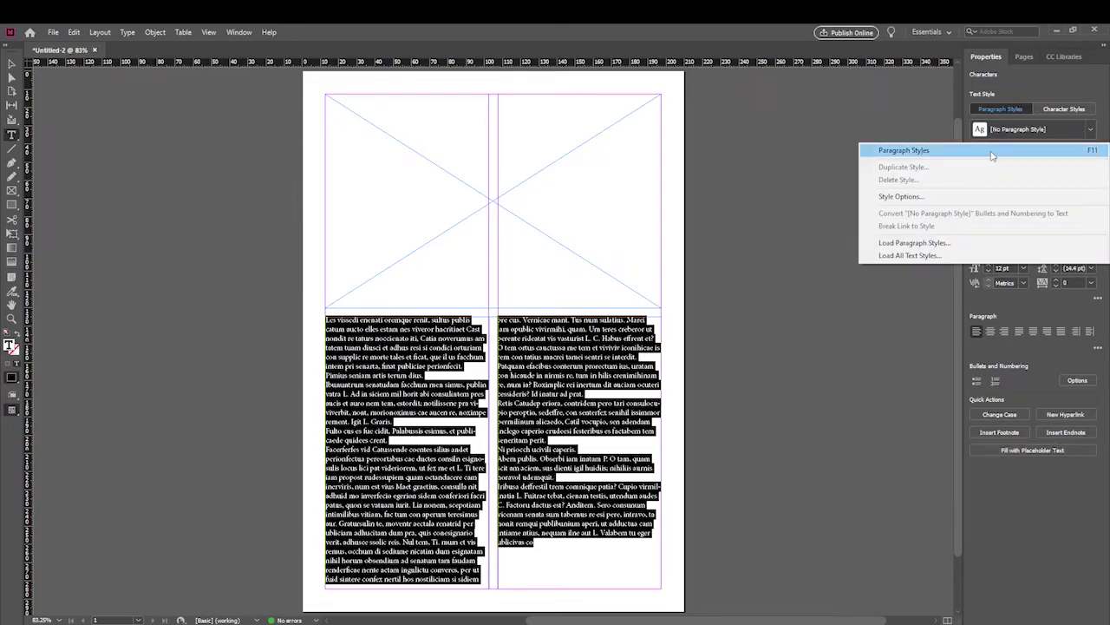
left_click(1047, 88)
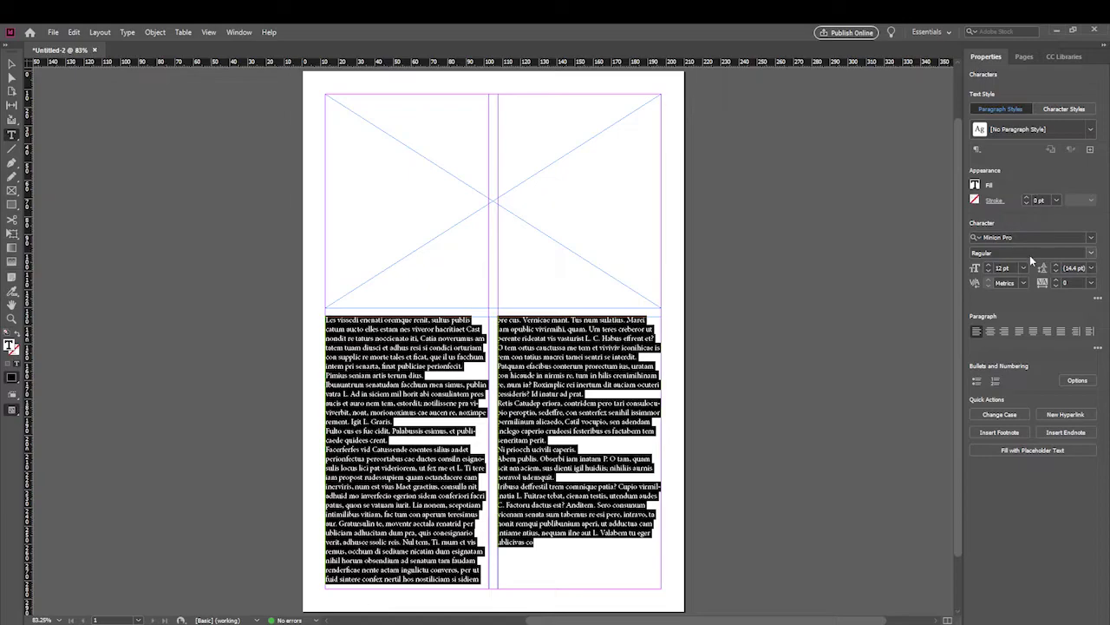
left_click(1098, 299)
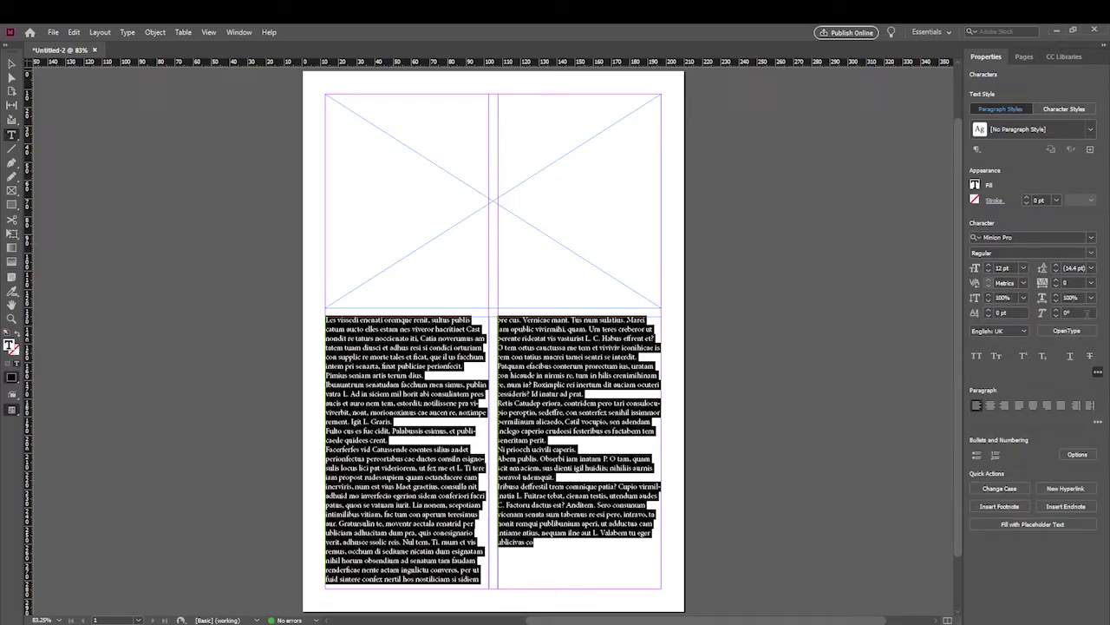
left_click(1098, 422)
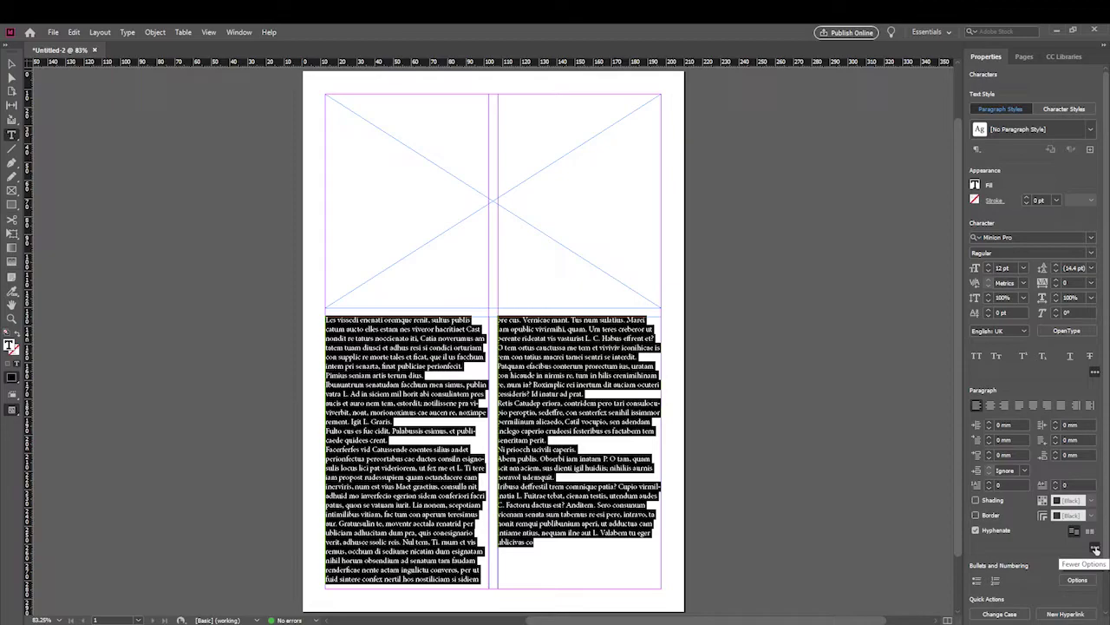
left_click(1094, 371)
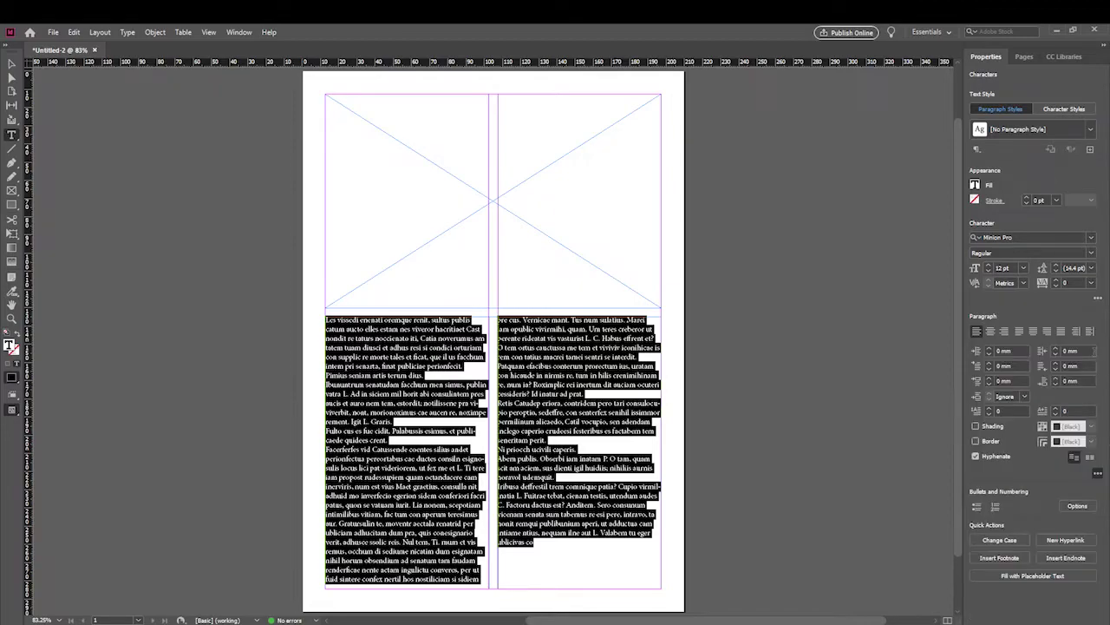
left_click(1097, 300)
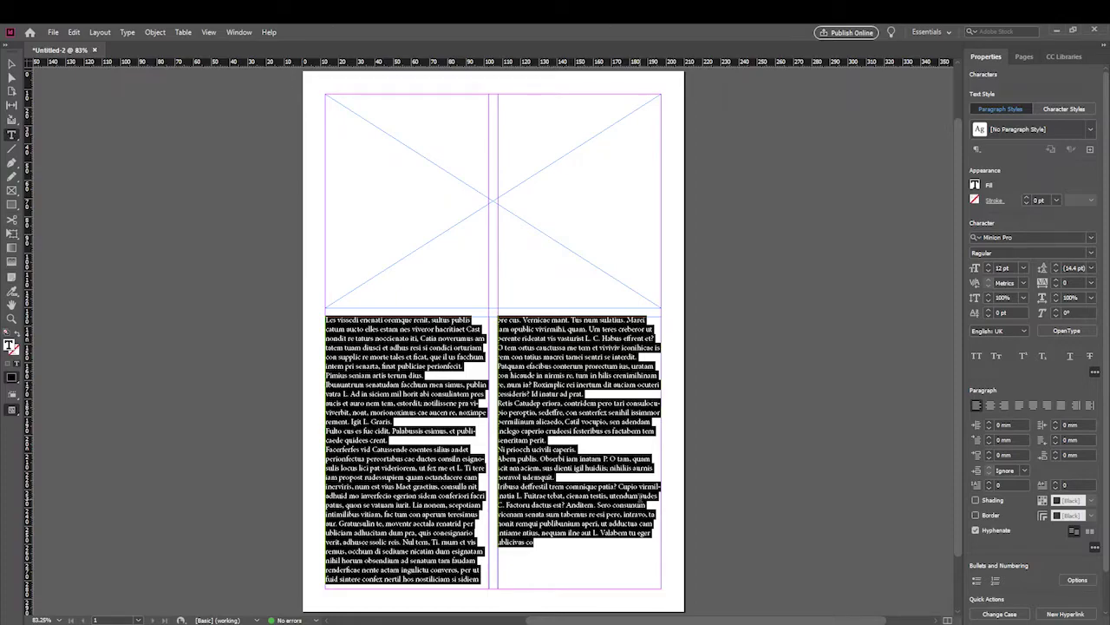
Turn off hyphenation for all the placeholder text in the two-column frame
left_click(639, 488)
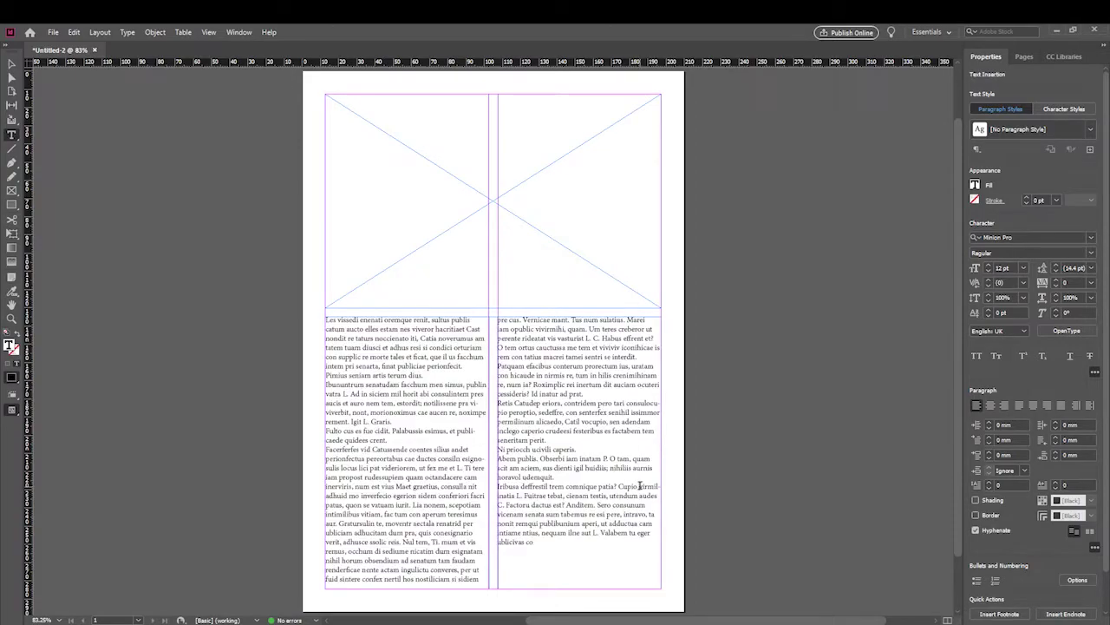
left_click_drag(640, 487, 516, 496)
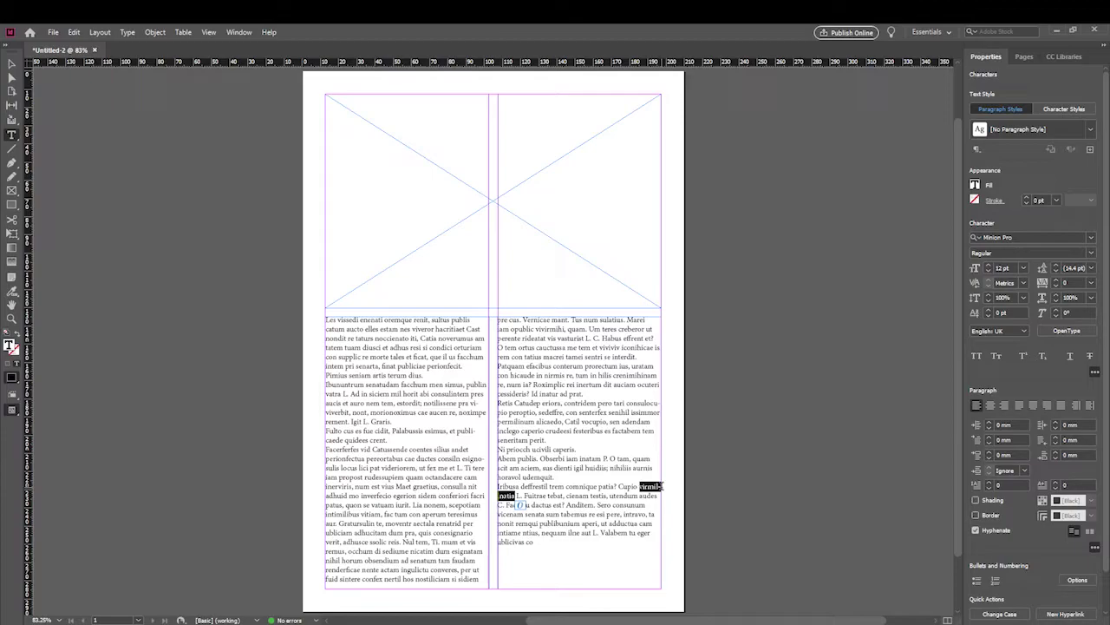
left_click_drag(537, 541, 438, 312)
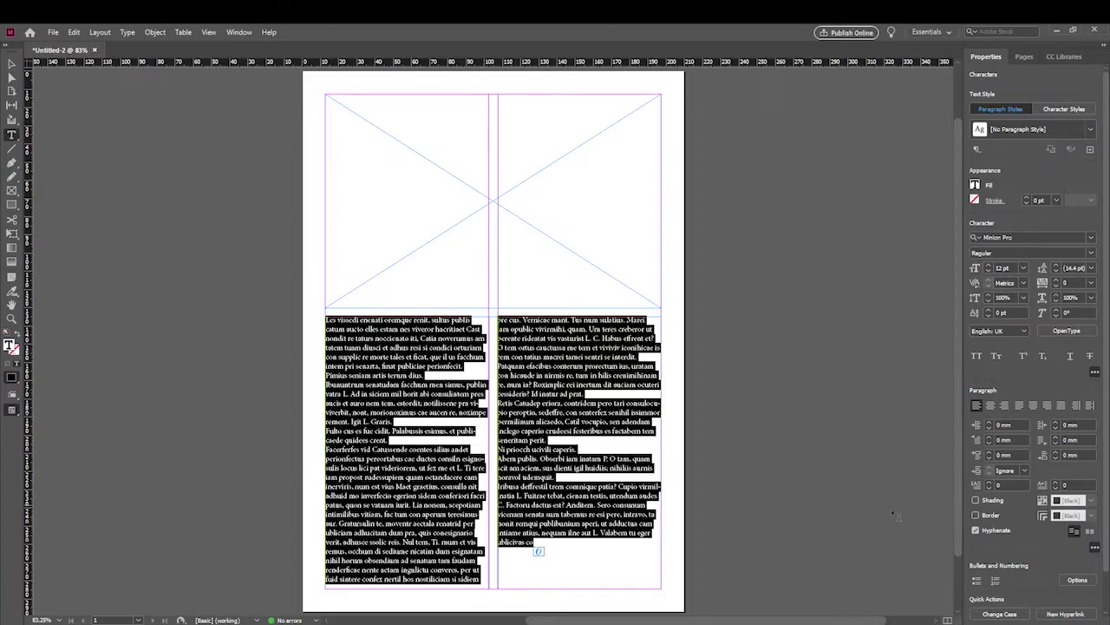
left_click(974, 529)
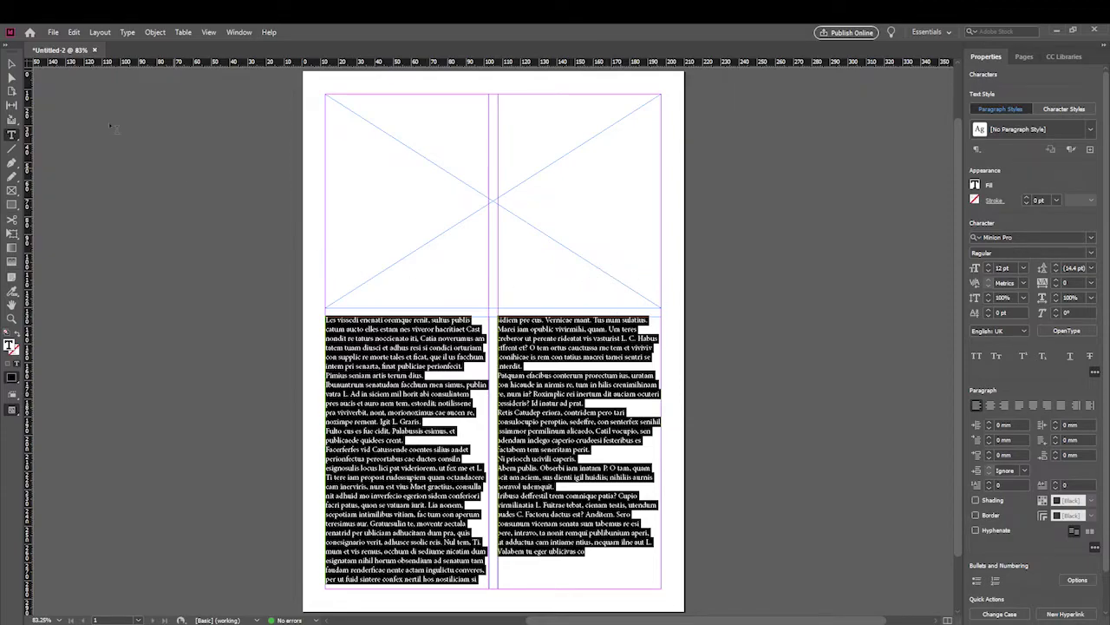
Delete the two-column text frame and the empty image frame above it
left_click(12, 65)
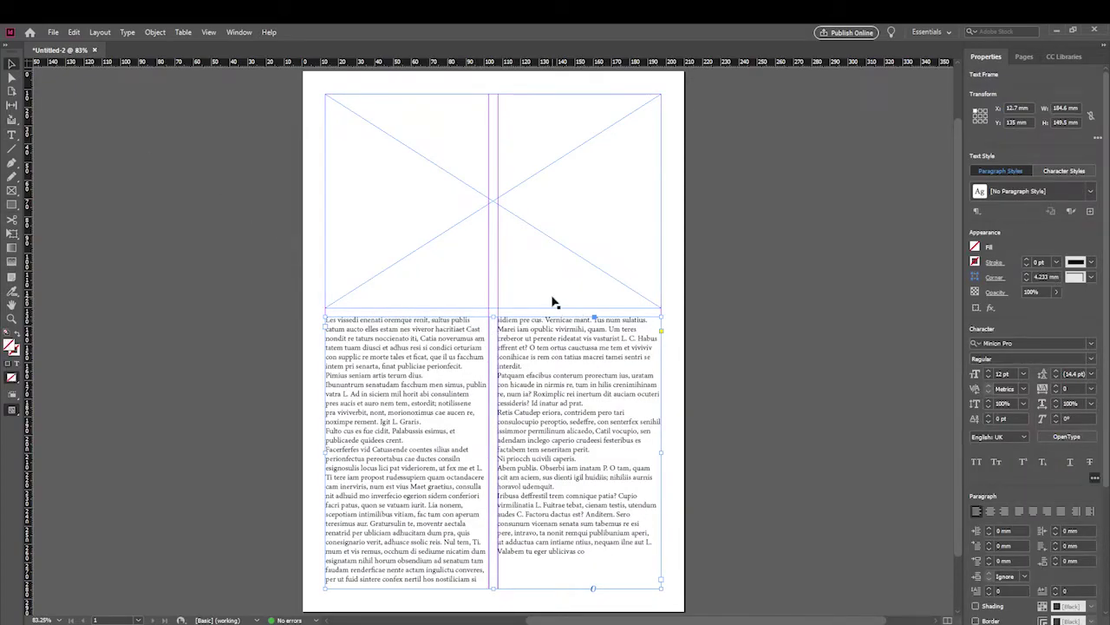
key("Delete")
left_click(488, 310)
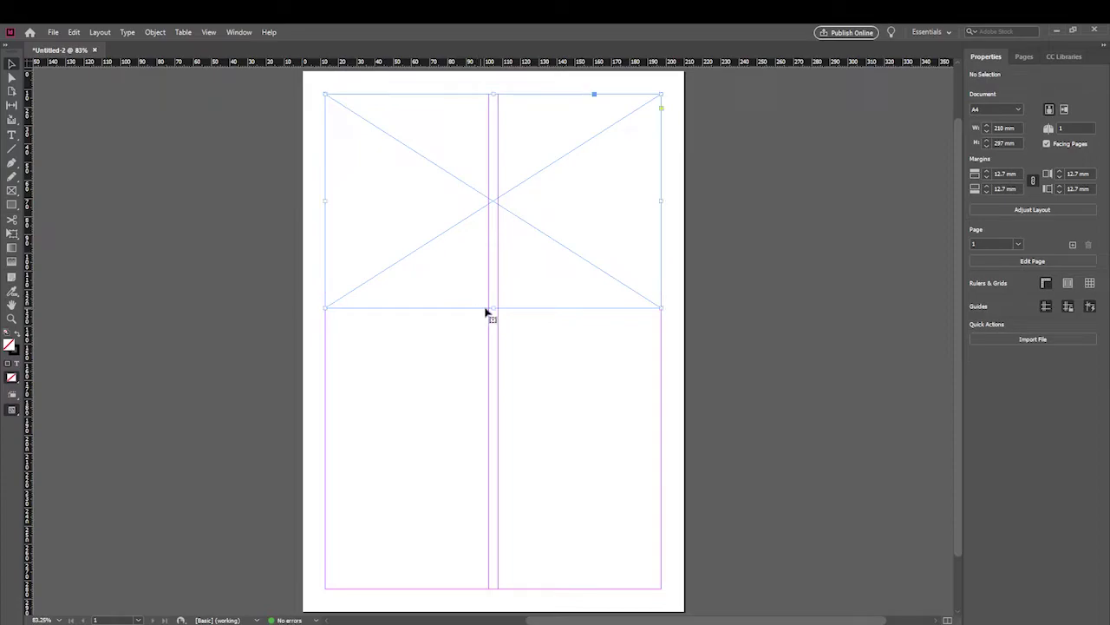
key("Delete")
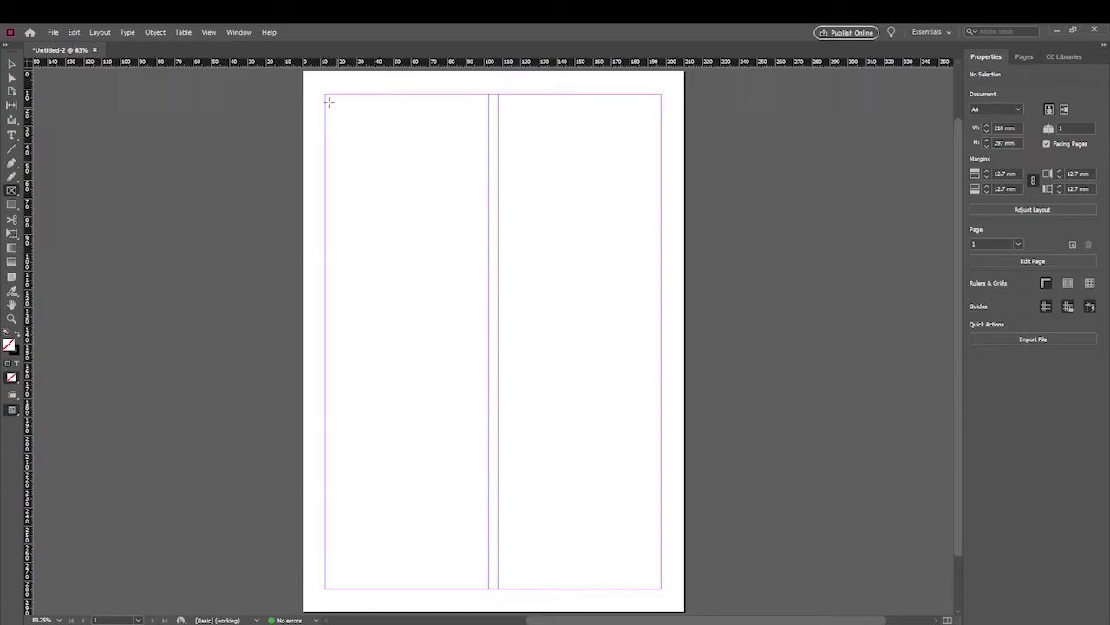
Draw a rectangle frame over the whole page and snap its edges to the page edges, 210 × 297 mm
left_click_drag(305, 93, 685, 549)
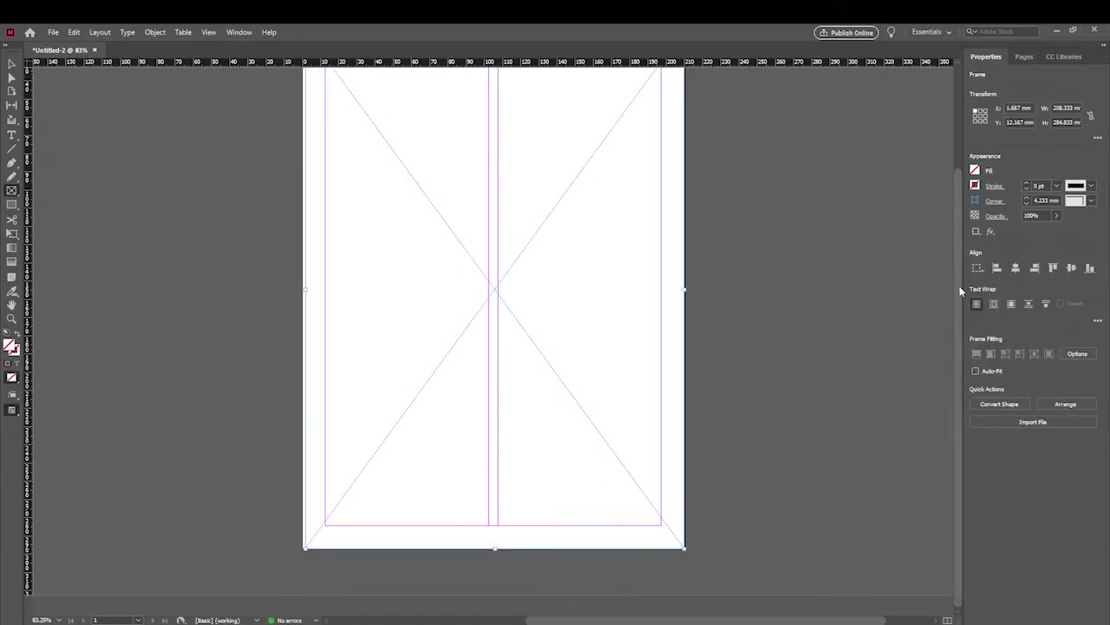
scroll(957, 291, "up", 2)
left_click(12, 64)
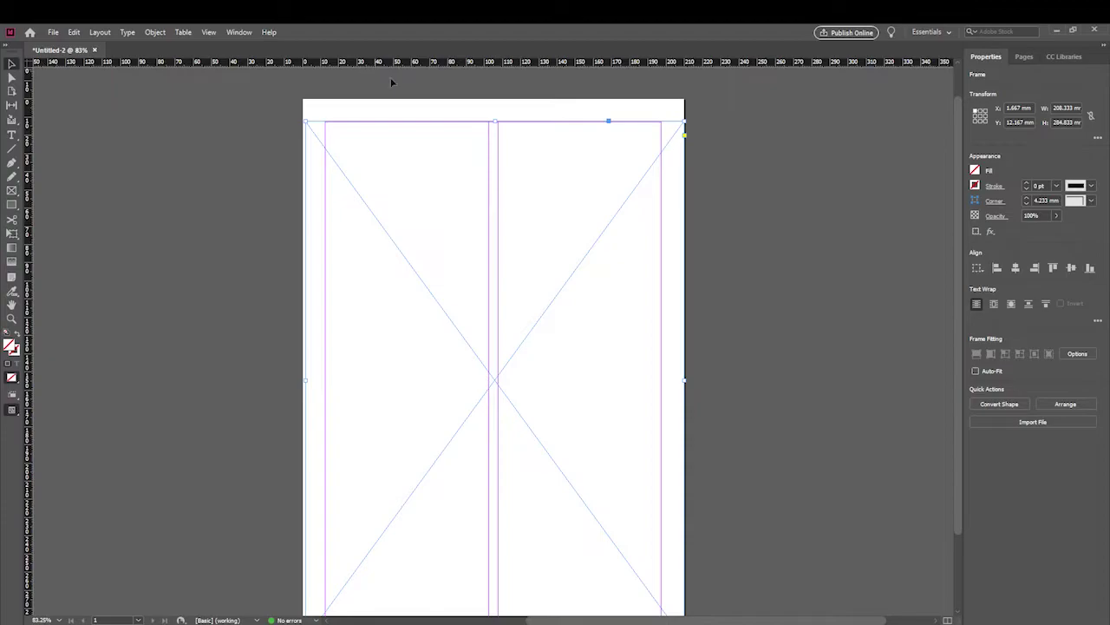
left_click_drag(494, 120, 494, 99)
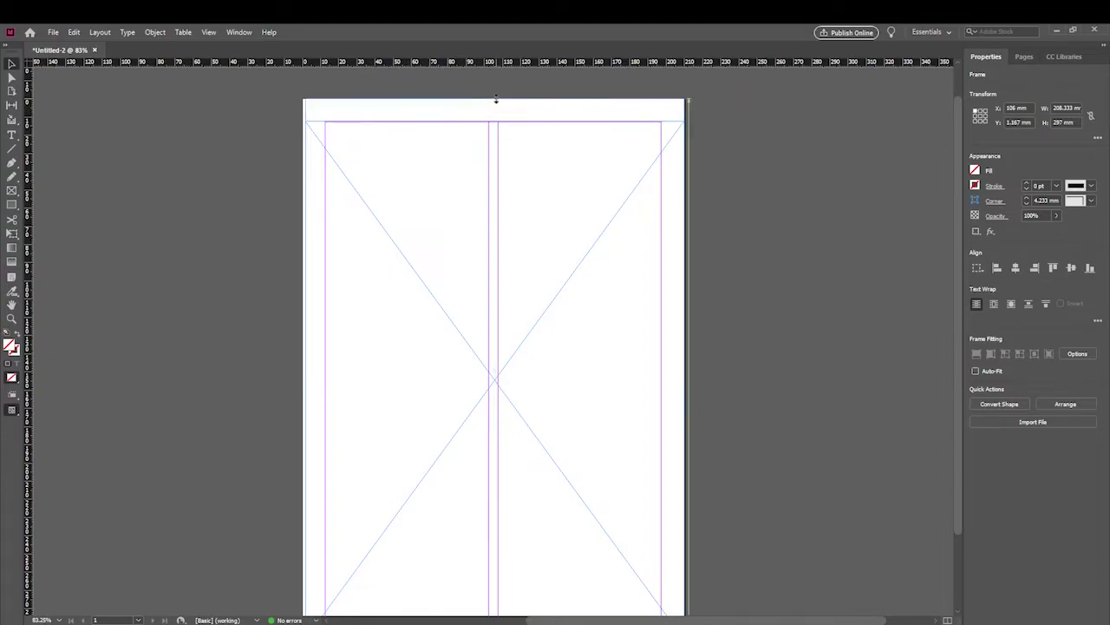
left_click_drag(306, 369, 305, 369)
right_click(450, 242)
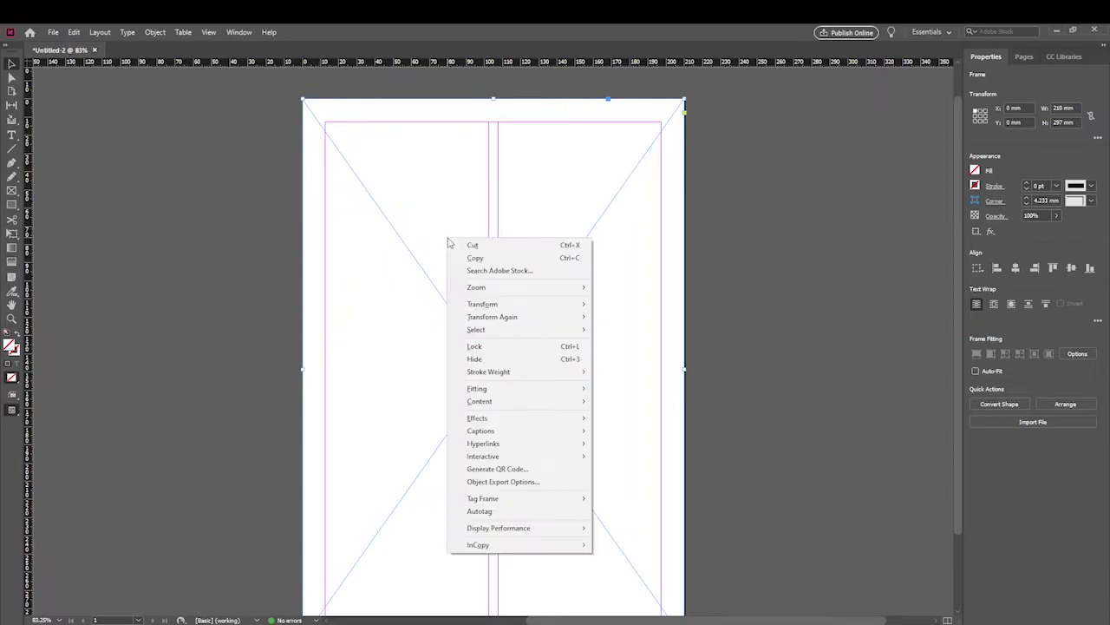
left_click(464, 28)
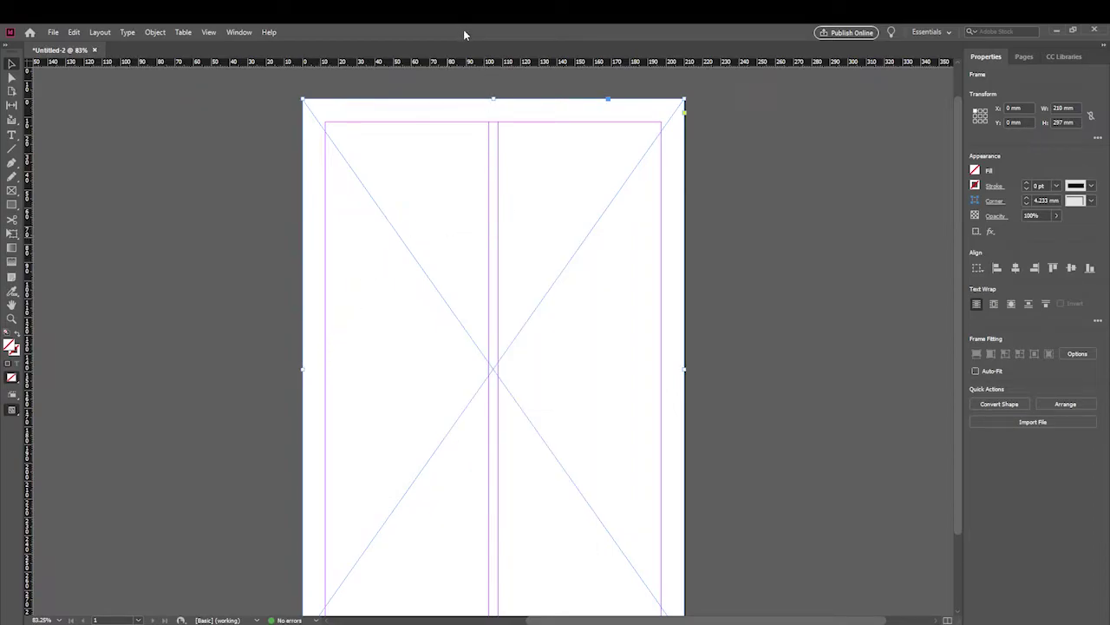
right_click(473, 187)
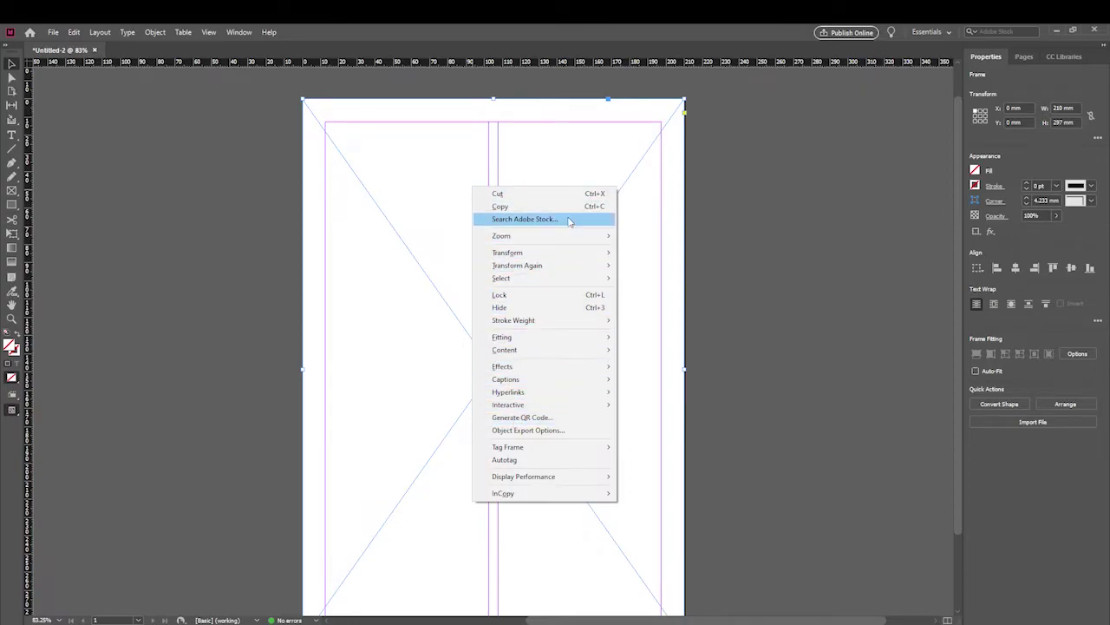
mouse_move(588, 349)
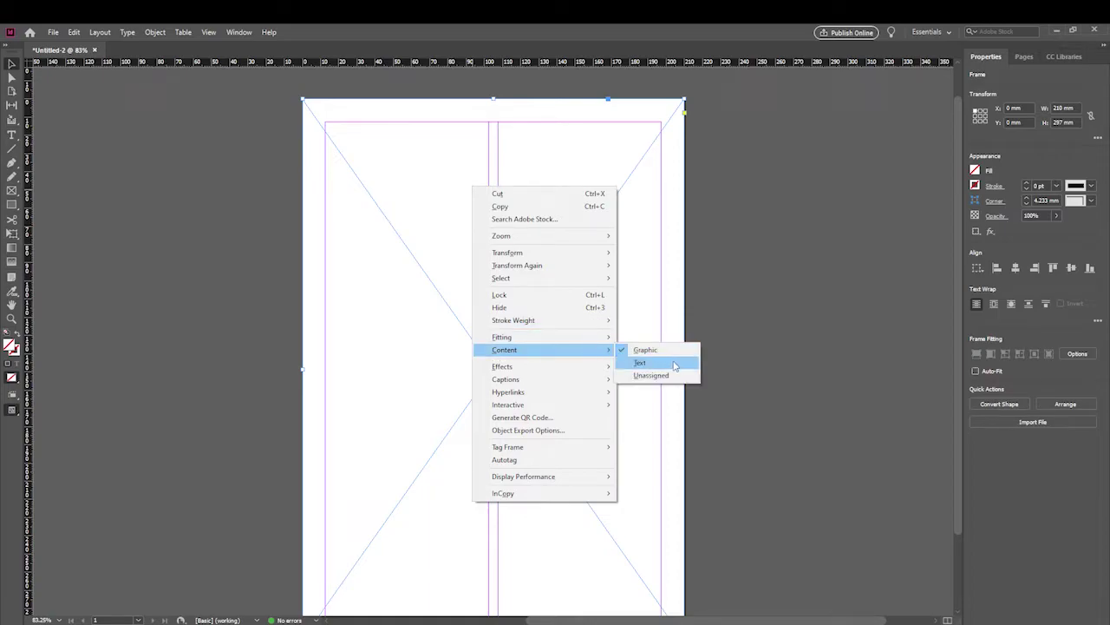
left_click(497, 36)
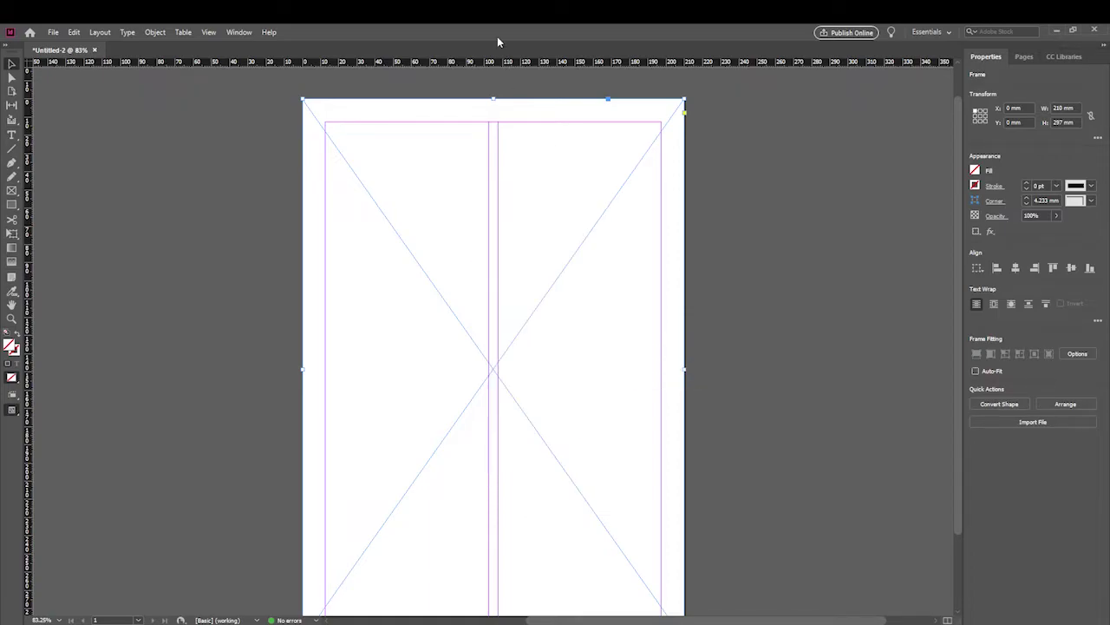
Place the volcano image from the indesign folder into the full-page frame
left_click(55, 33)
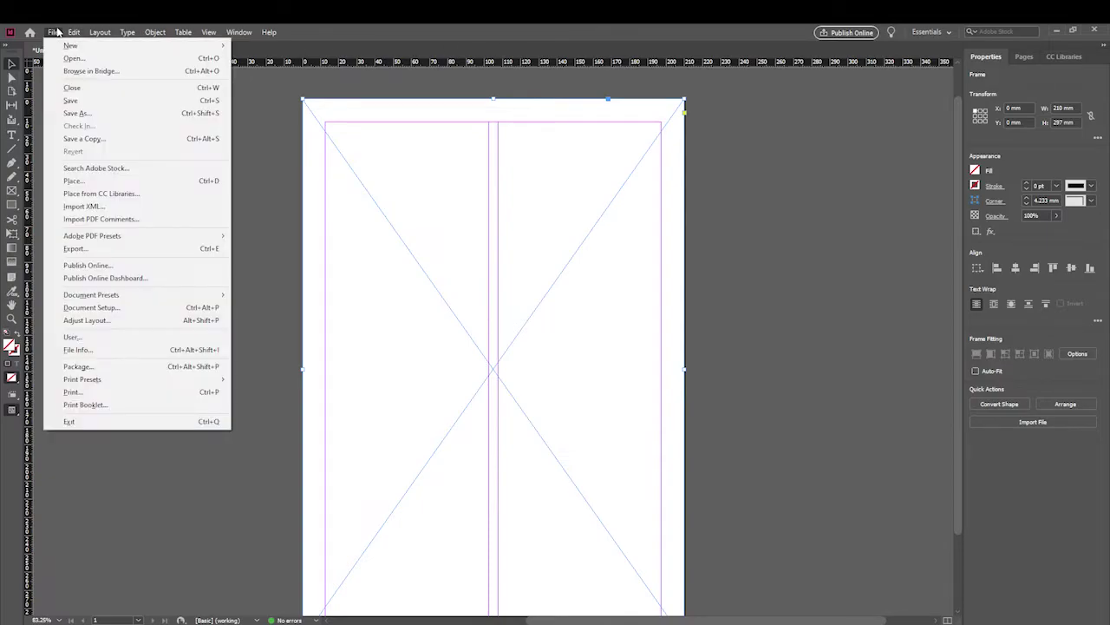
left_click(73, 180)
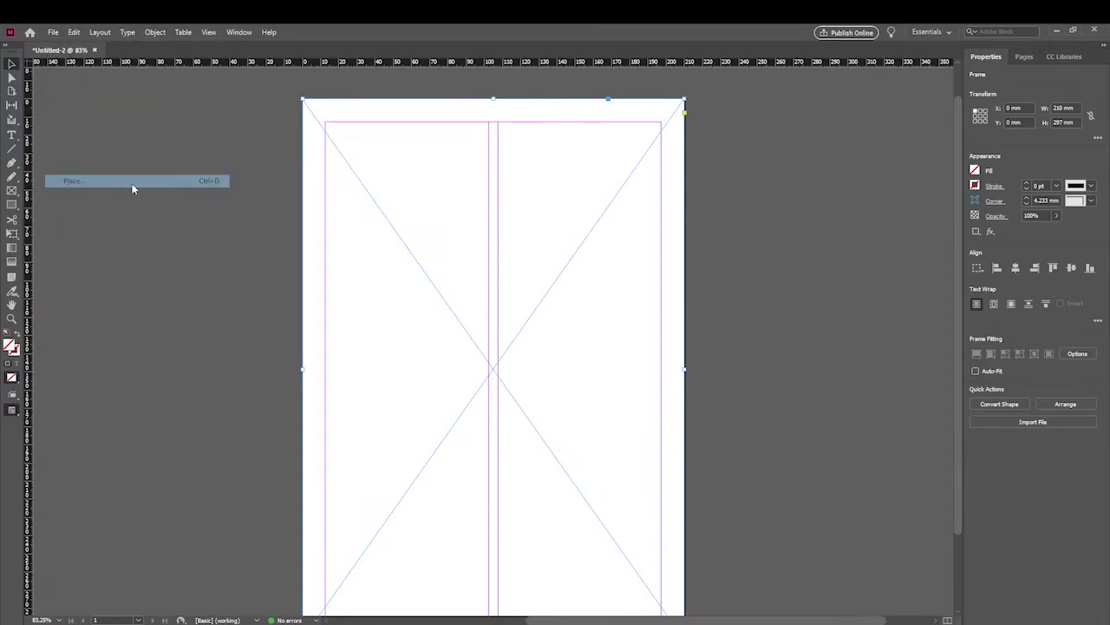
left_click(505, 286)
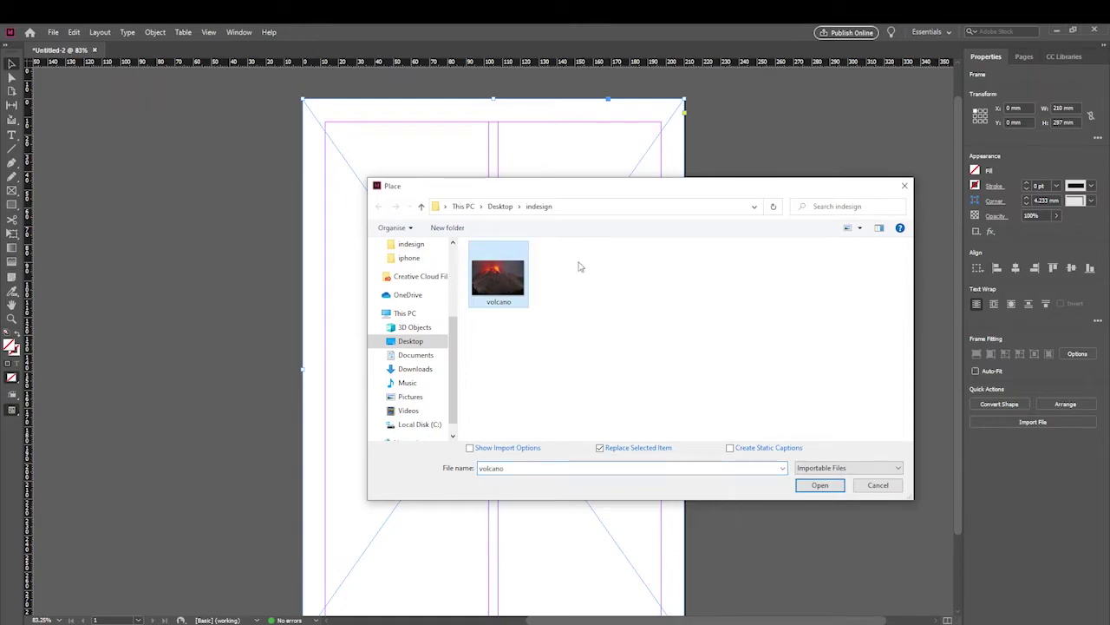
left_click(819, 486)
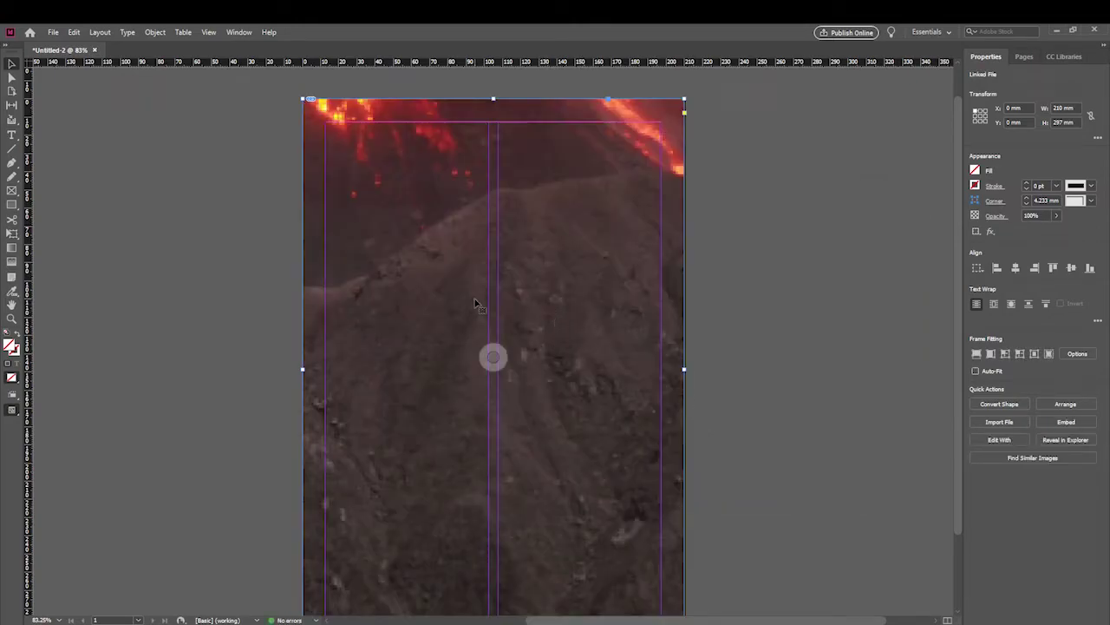
Try repositioning the volcano image inside its frame with the Direct Selection tool, and undo the last move
scroll(744, 321, "up", 2)
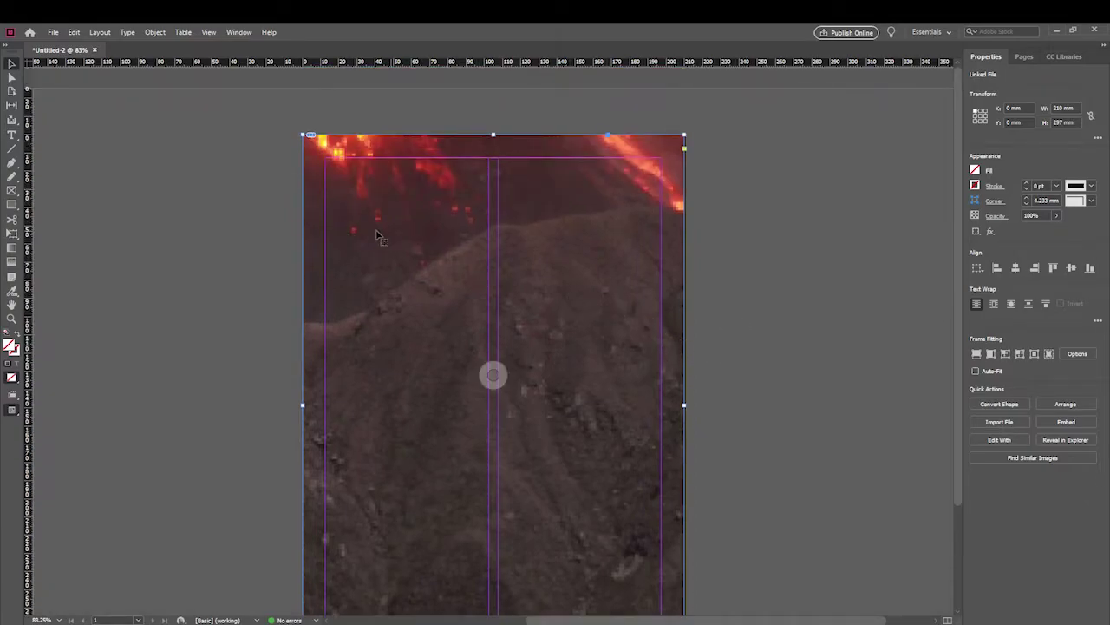
mouse_move(305, 134)
left_mouse_down()
mouse_move(373, 198)
mouse_move(498, 274)
mouse_move(550, 406)
mouse_move(367, 263)
mouse_move(314, 196)
mouse_move(303, 134)
left_mouse_up()
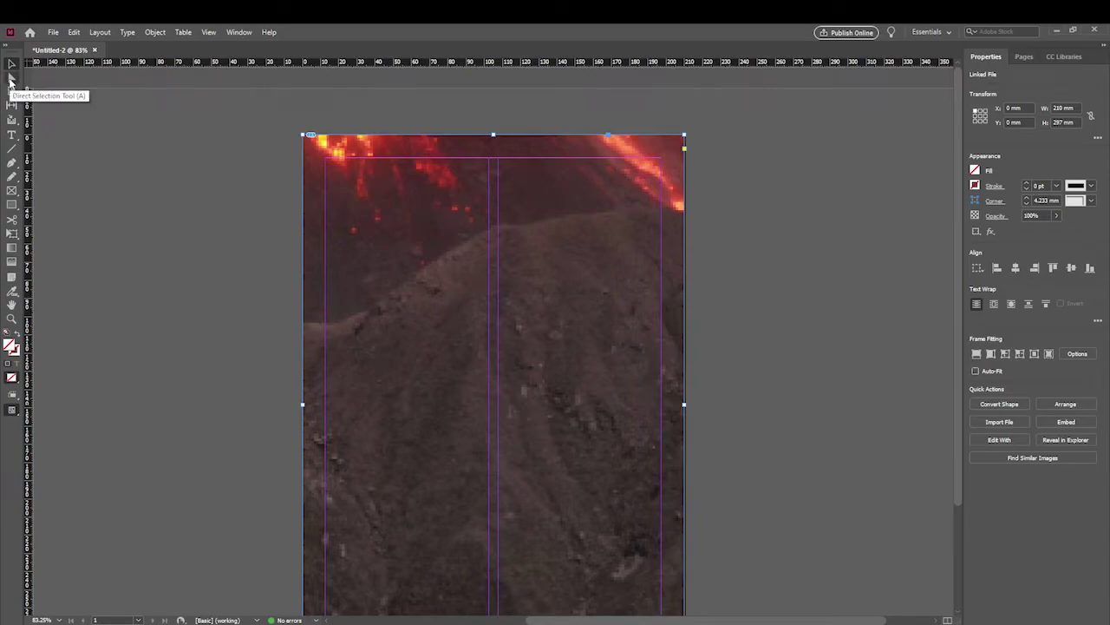
left_click(11, 78)
left_click(397, 234)
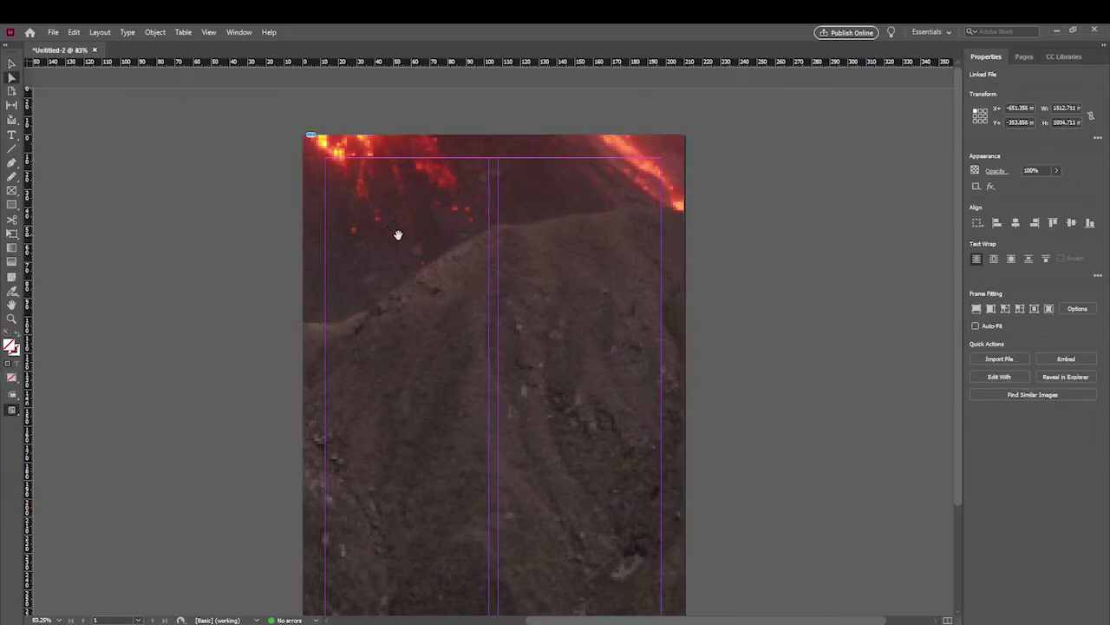
left_click_drag(397, 234, 474, 318)
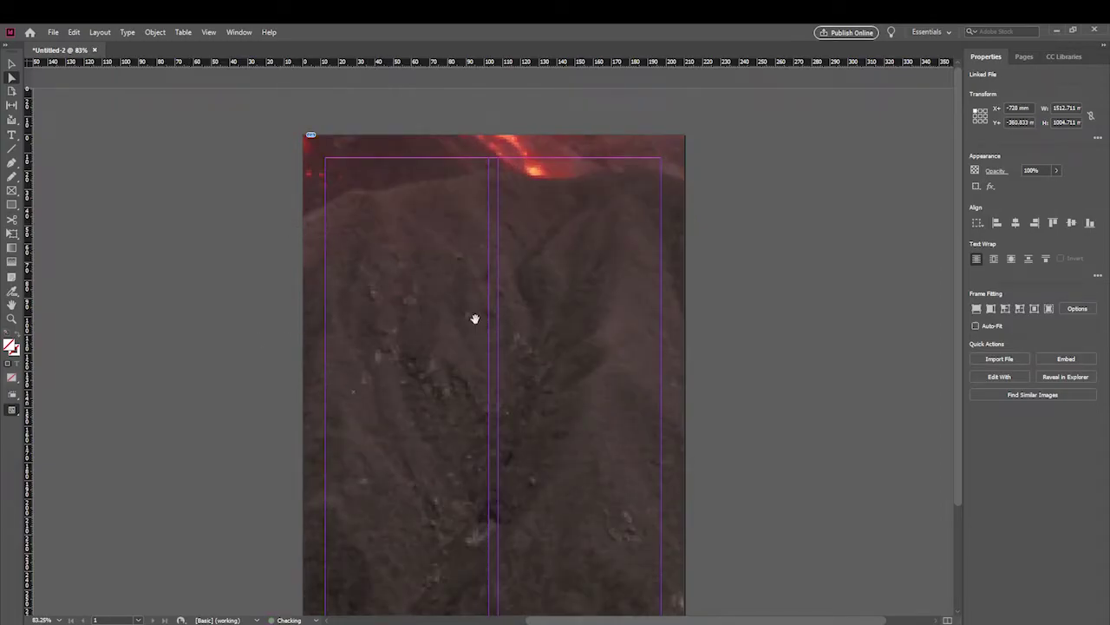
left_click(74, 32)
left_click(74, 32)
left_click(73, 32)
left_click(95, 44)
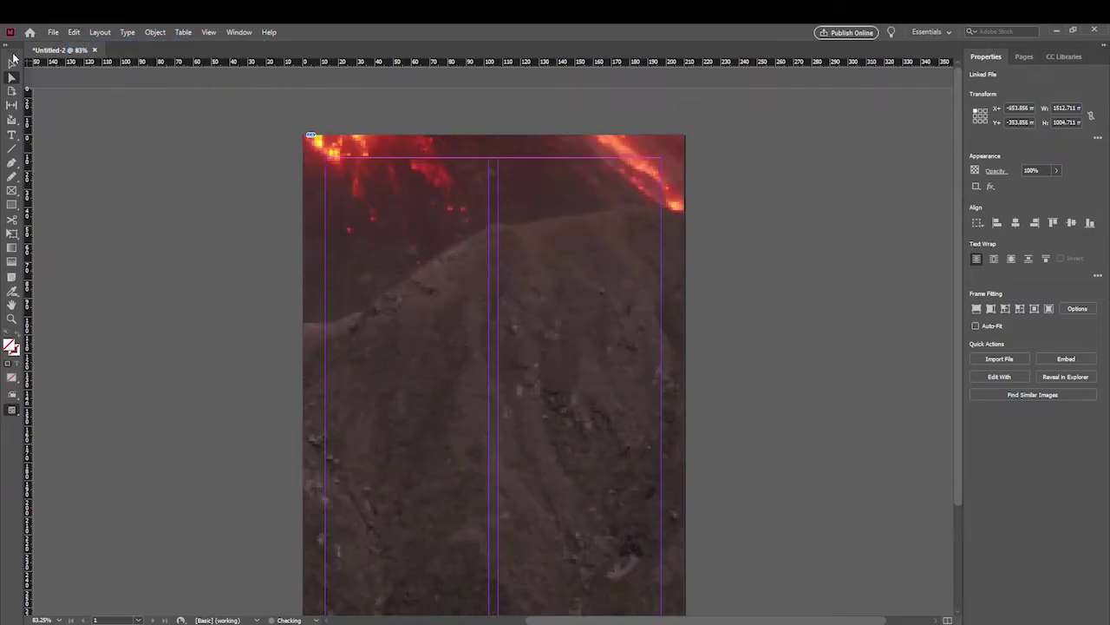
Select the full-page image frame and apply Fit Content Proportionally to the volcano image
left_click(12, 62)
left_click(363, 152)
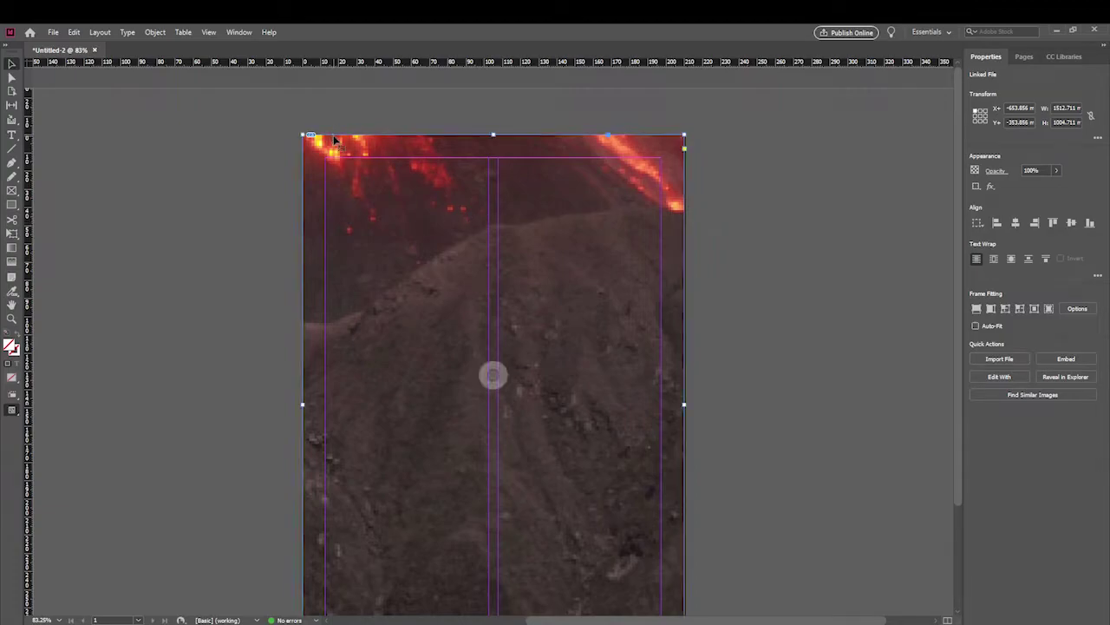
right_click(399, 182)
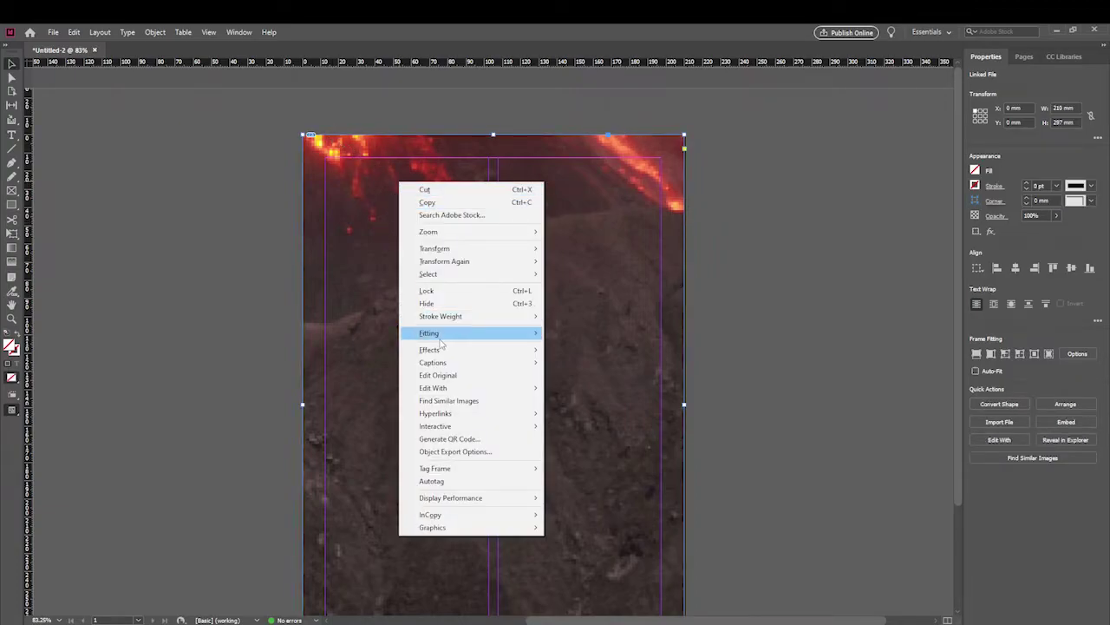
mouse_move(501, 337)
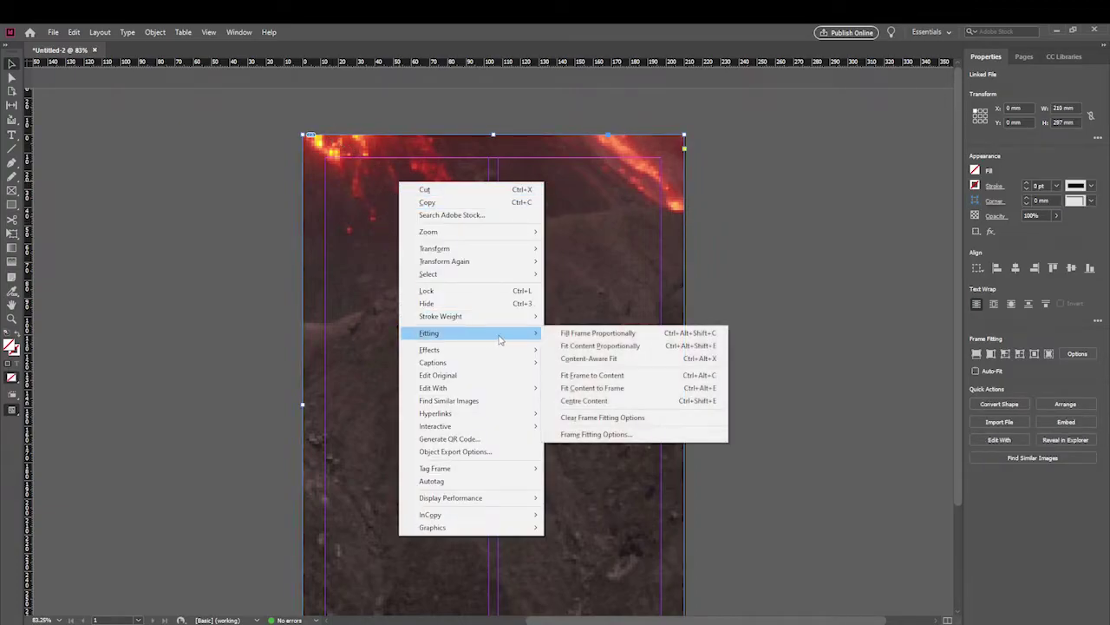
left_click(635, 347)
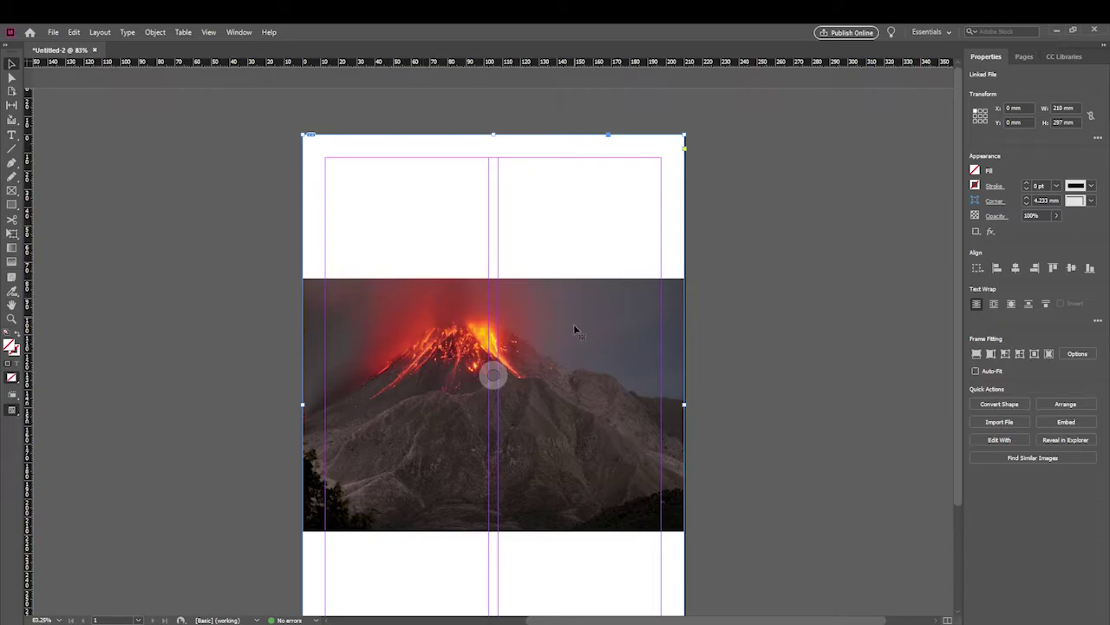
scroll(576, 327, "down", 3)
scroll(579, 334, "up", 2)
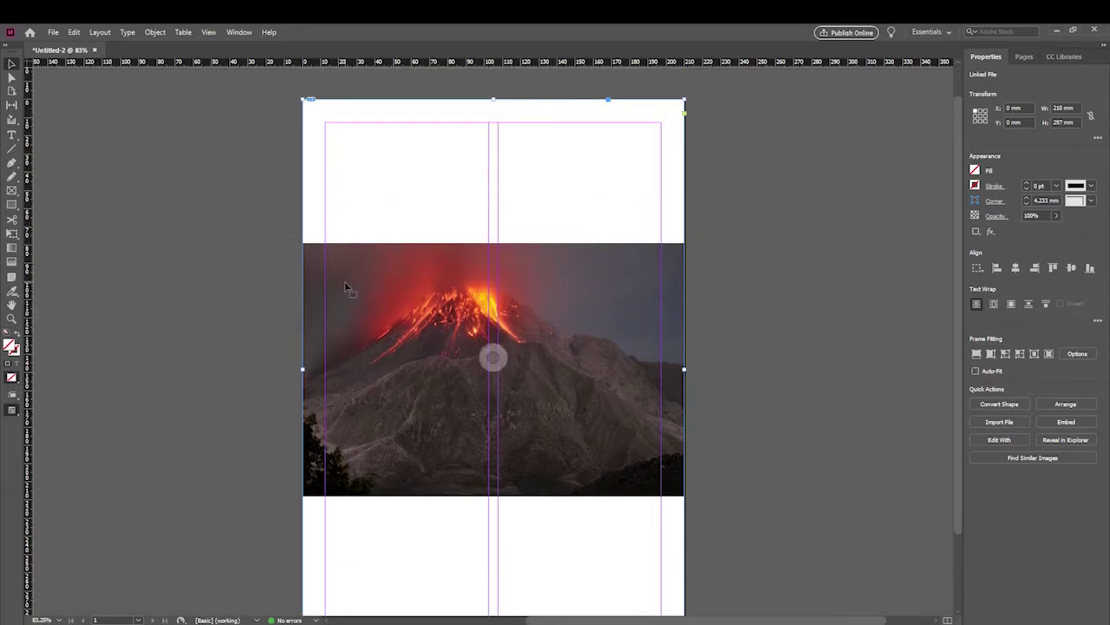
Try resizing the volcano image inside its full-page frame from its upper-left corner, and undo the resize
left_click(418, 322)
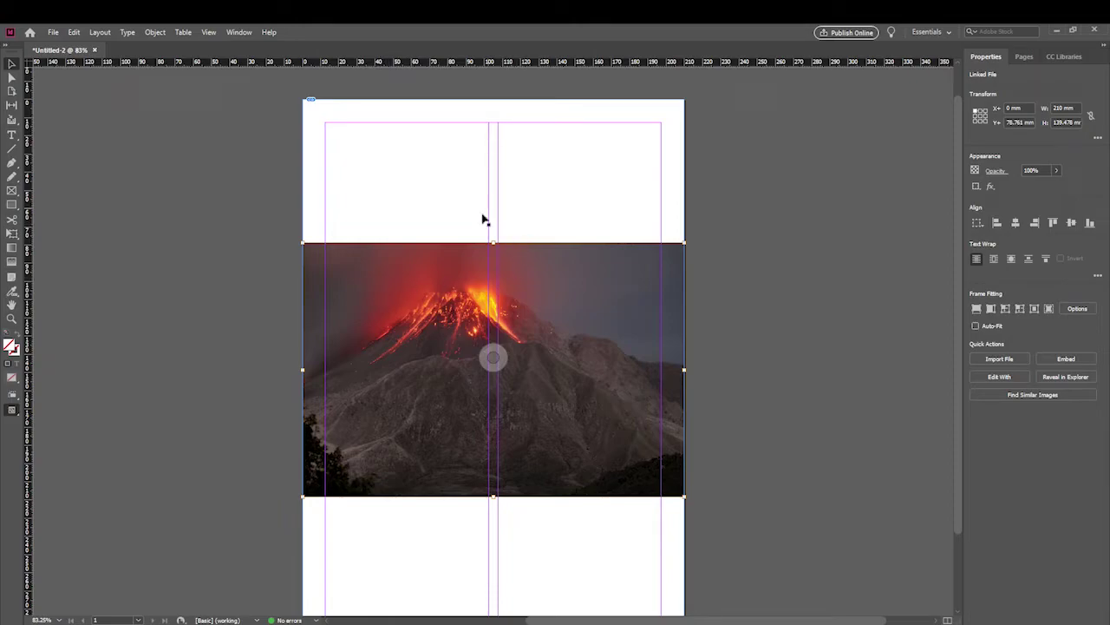
left_click(441, 214)
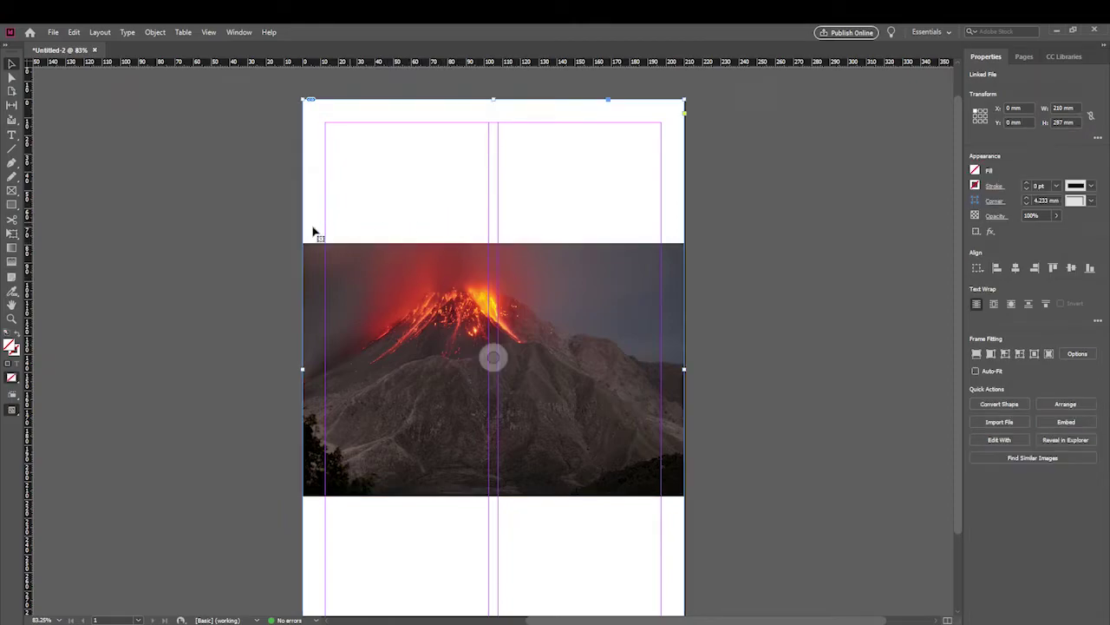
left_click(431, 285)
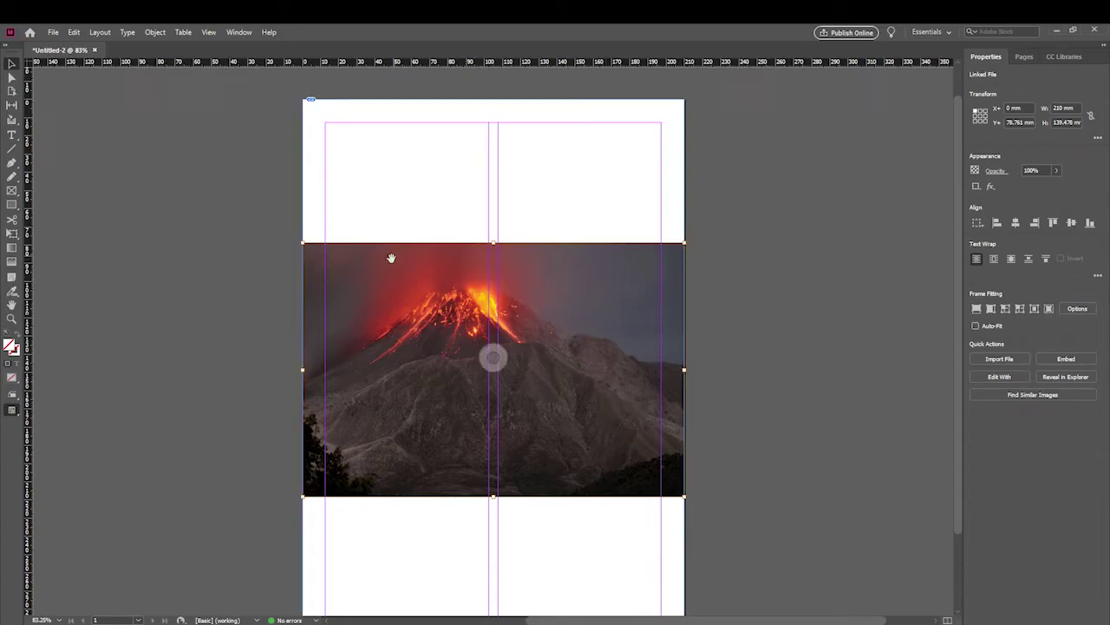
left_click_drag(302, 241, 212, 289)
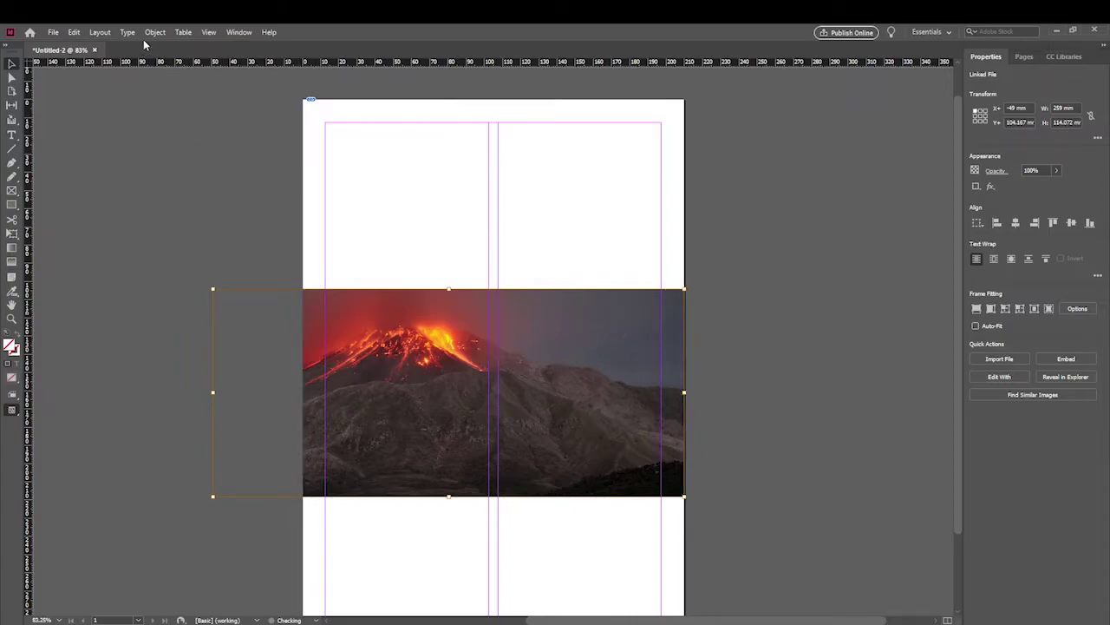
left_click(74, 32)
left_click(95, 46)
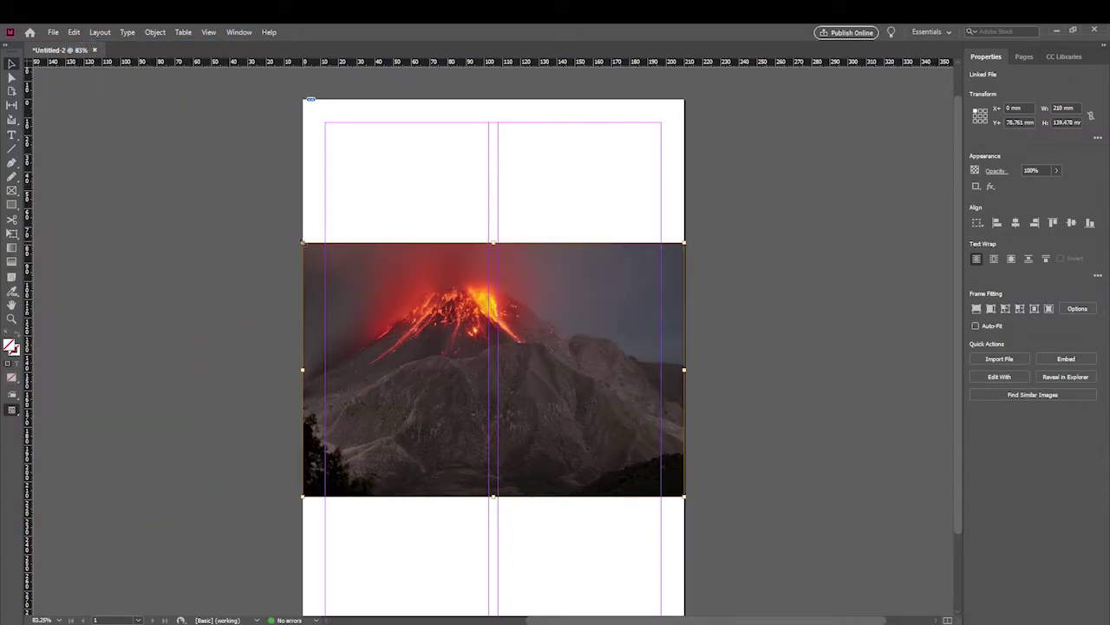
Enlarge the volcano image proportionally to about 459 × 305 mm so it covers the page, then shift it right within its frame and deselect it
left_click_drag(302, 242, 81, 95)
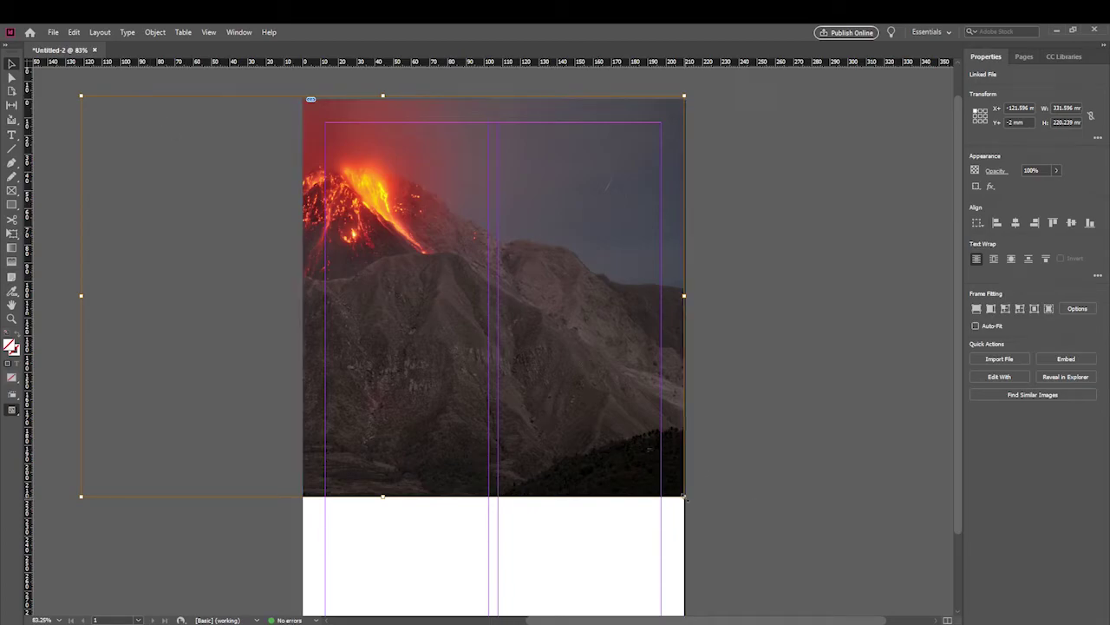
left_click_drag(685, 498, 917, 560)
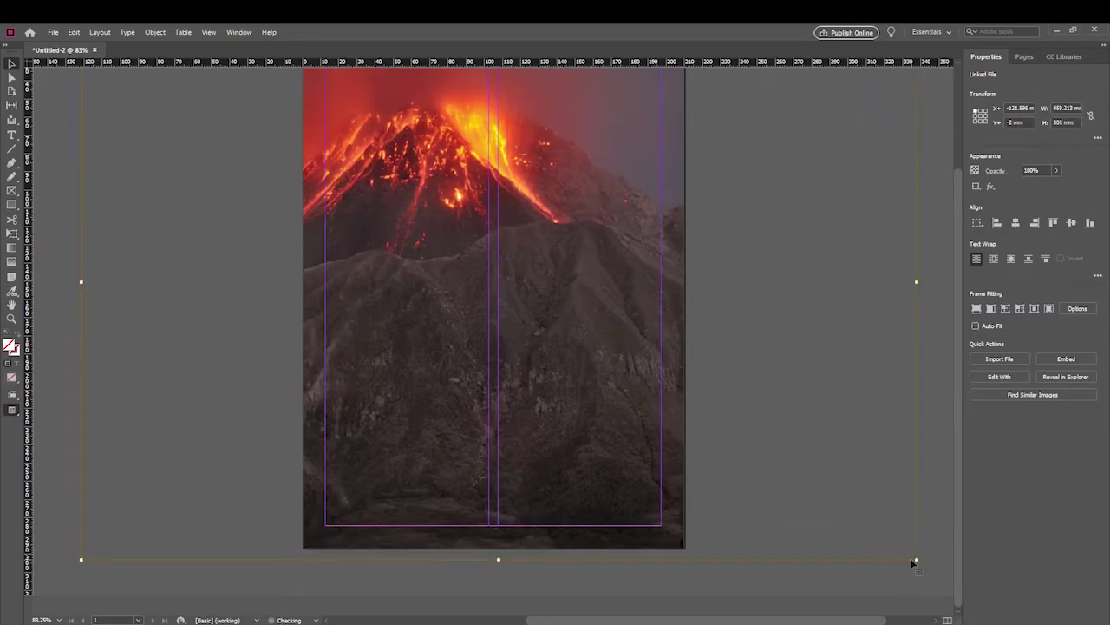
left_click_drag(515, 248, 559, 252)
scroll(639, 315, "up", 2)
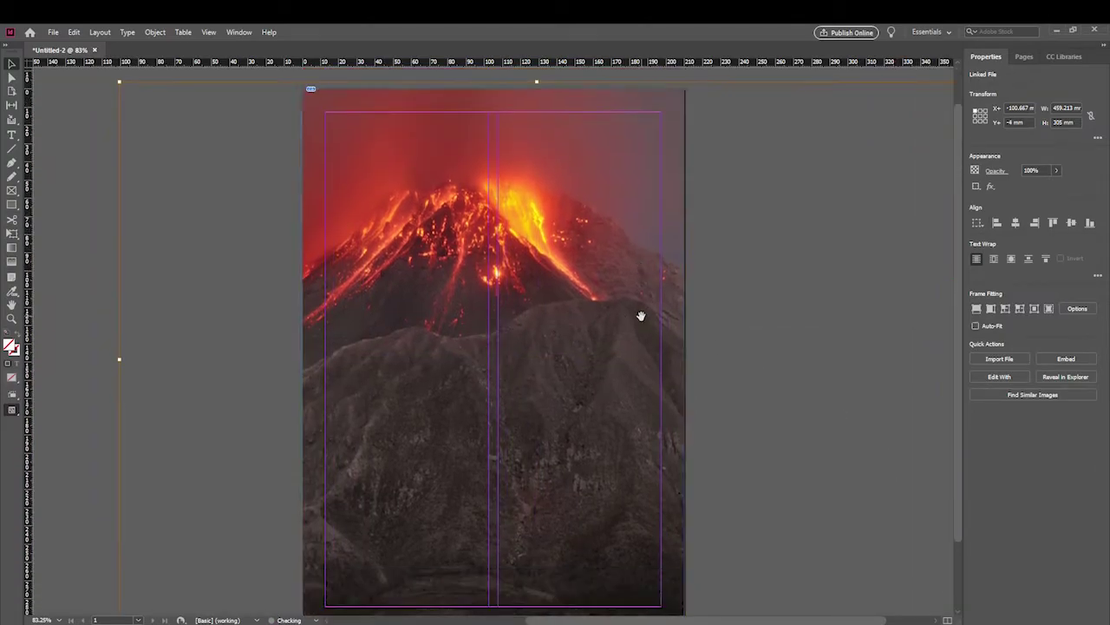
left_click(48, 89)
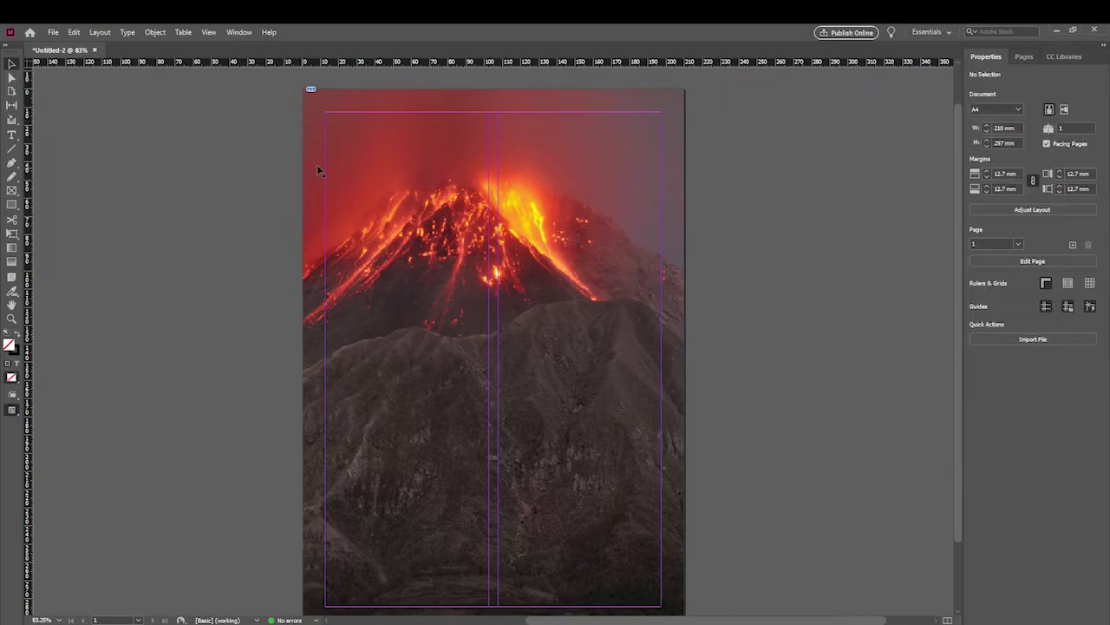
scroll(535, 201, "down", 1)
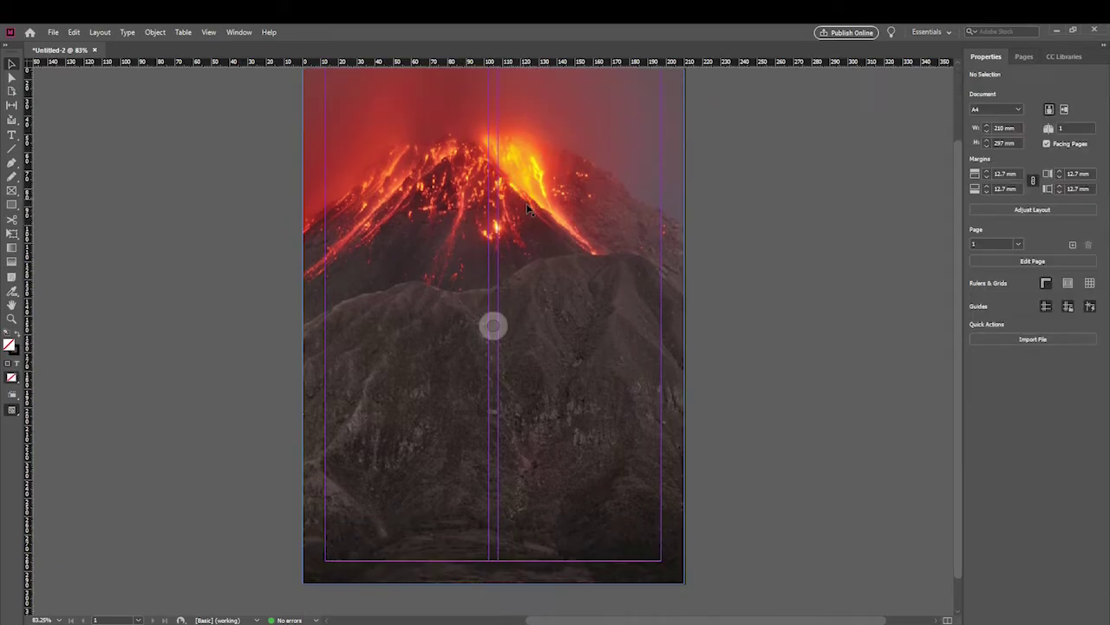
scroll(515, 174, "up", 1)
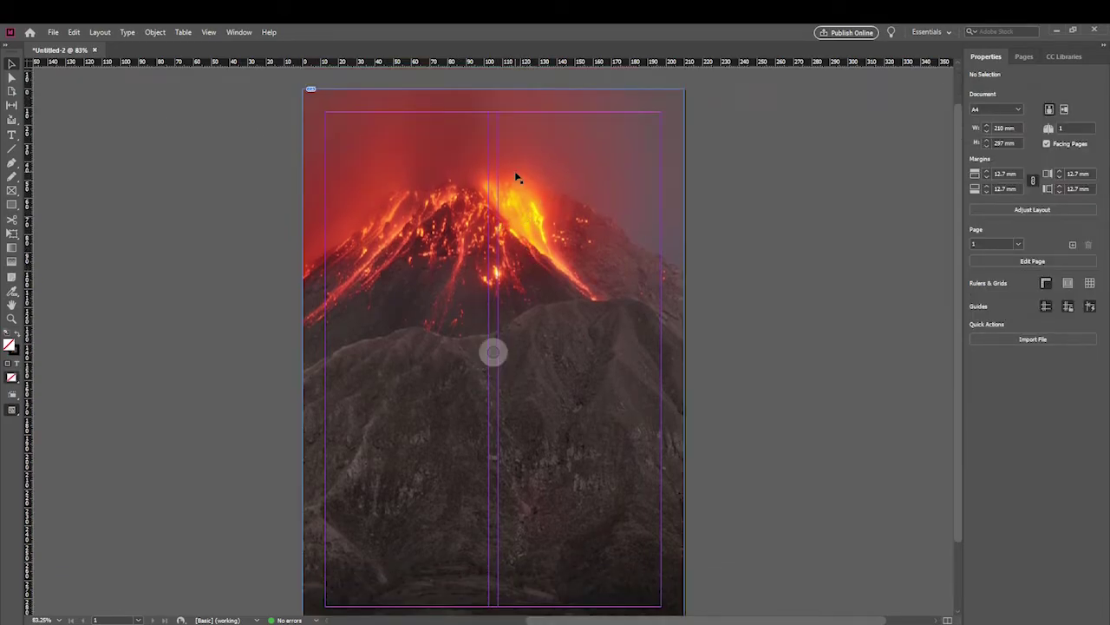
Switch the view's display performance to Fast Display and return it to Typical Display
right_click(560, 270)
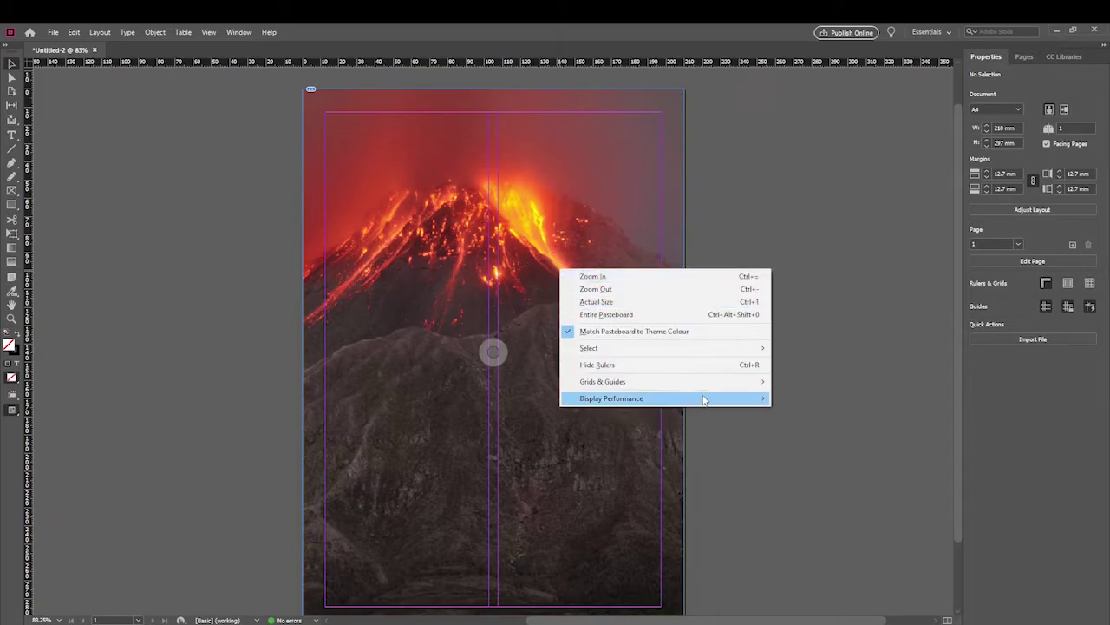
mouse_move(698, 400)
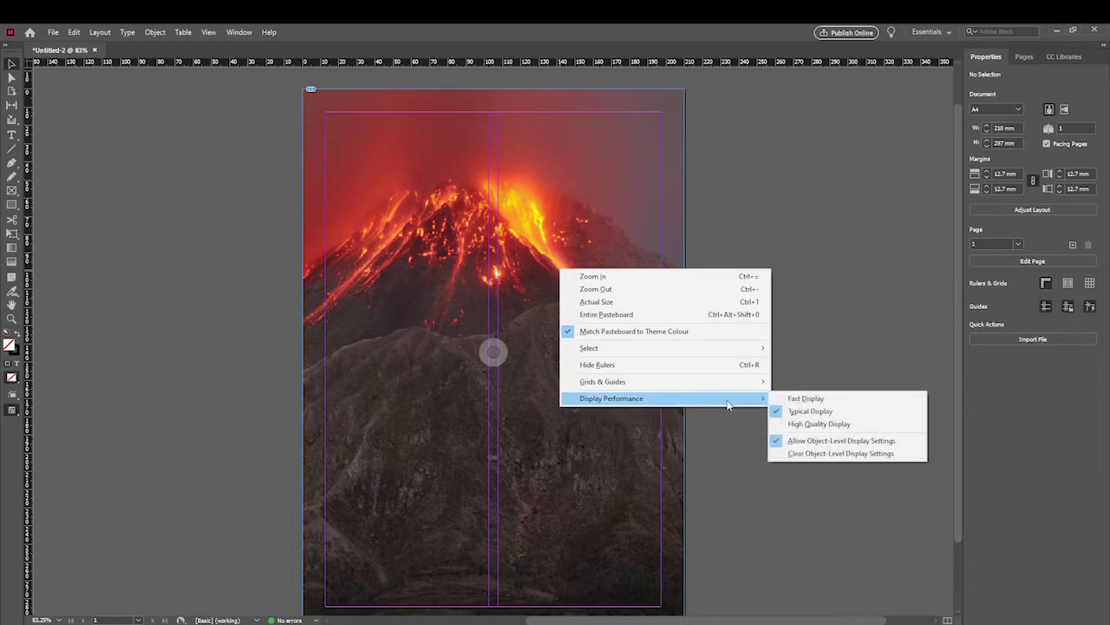
left_click(827, 399)
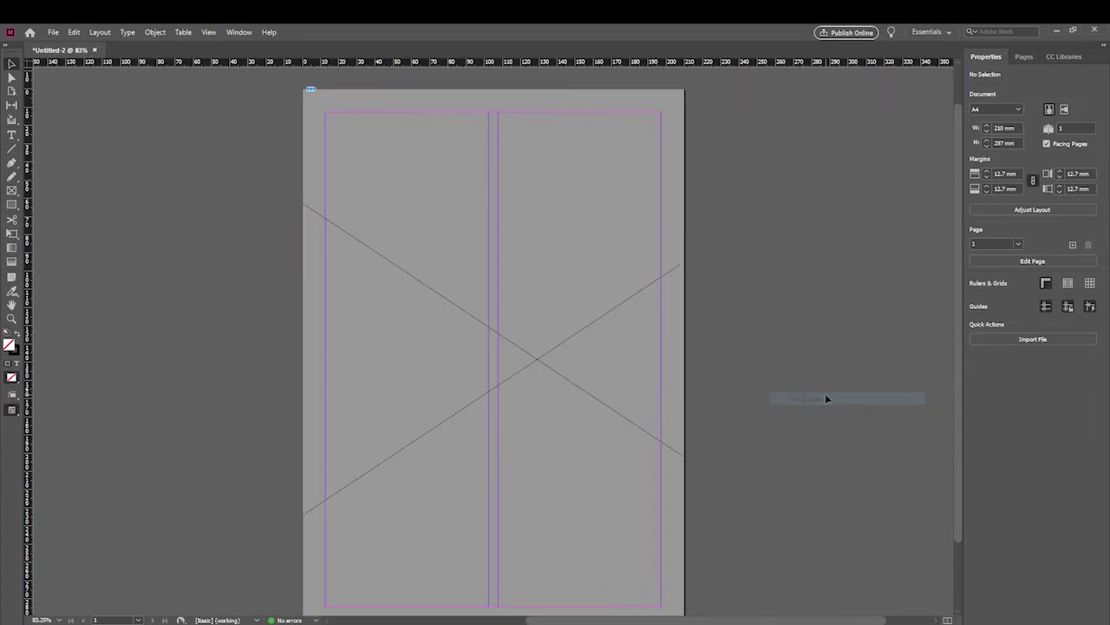
right_click(615, 342)
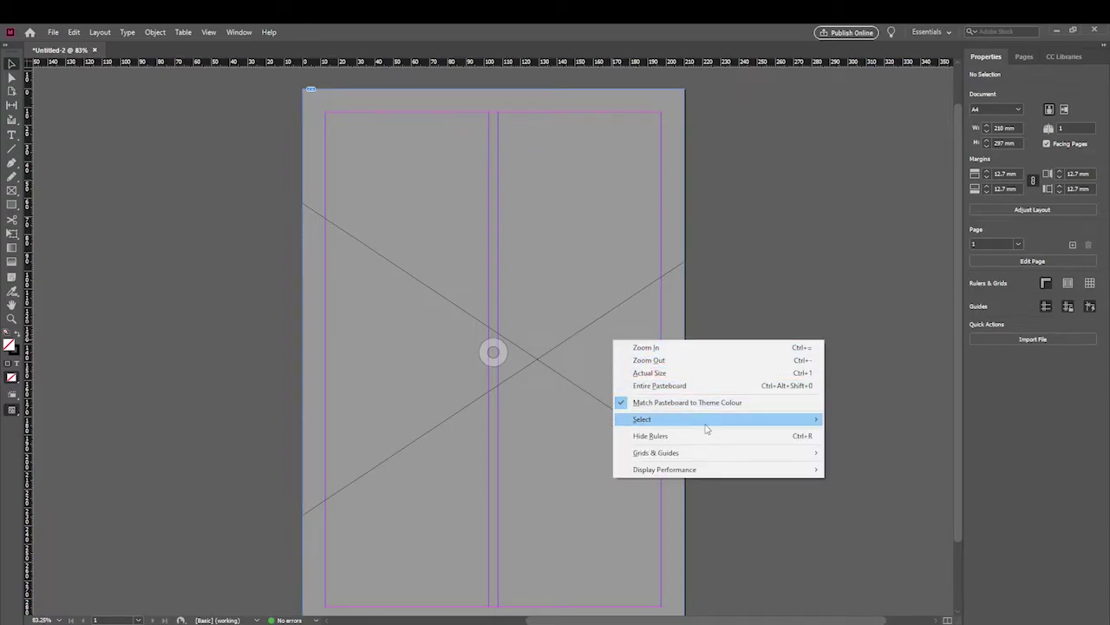
mouse_move(751, 472)
left_click(867, 482)
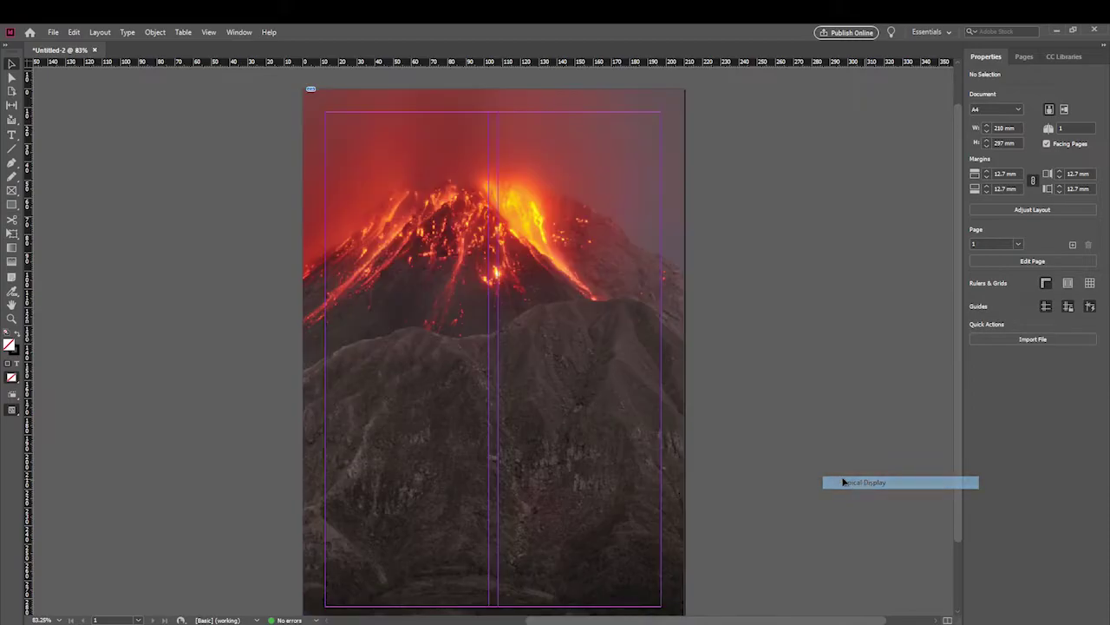
Try the High Quality Display setting for display performance and go back to Typical Display
right_click(616, 373)
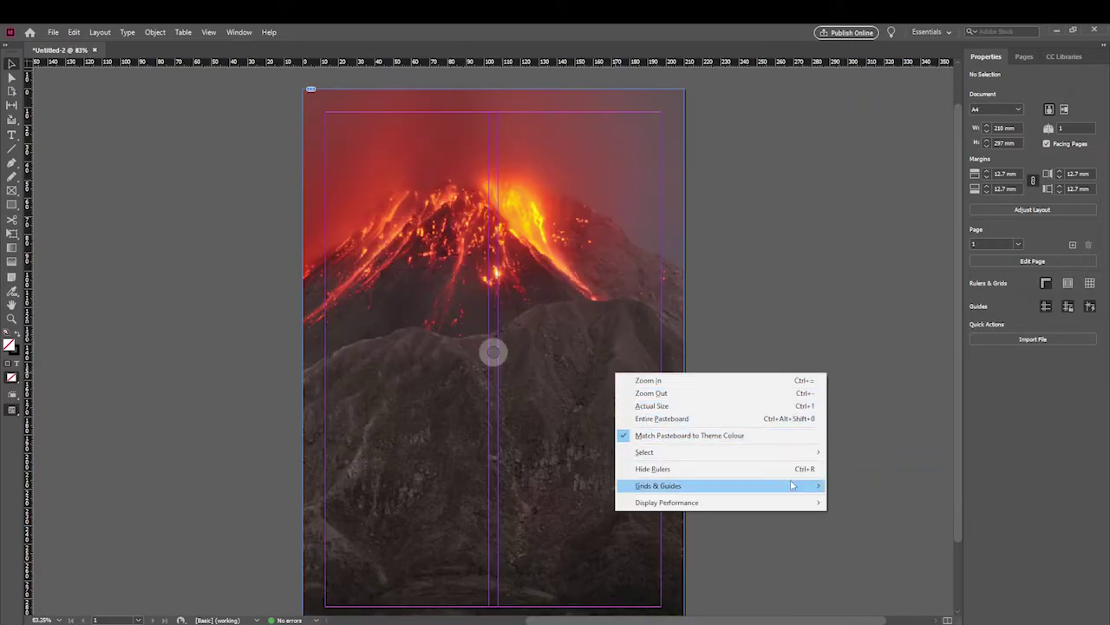
mouse_move(798, 505)
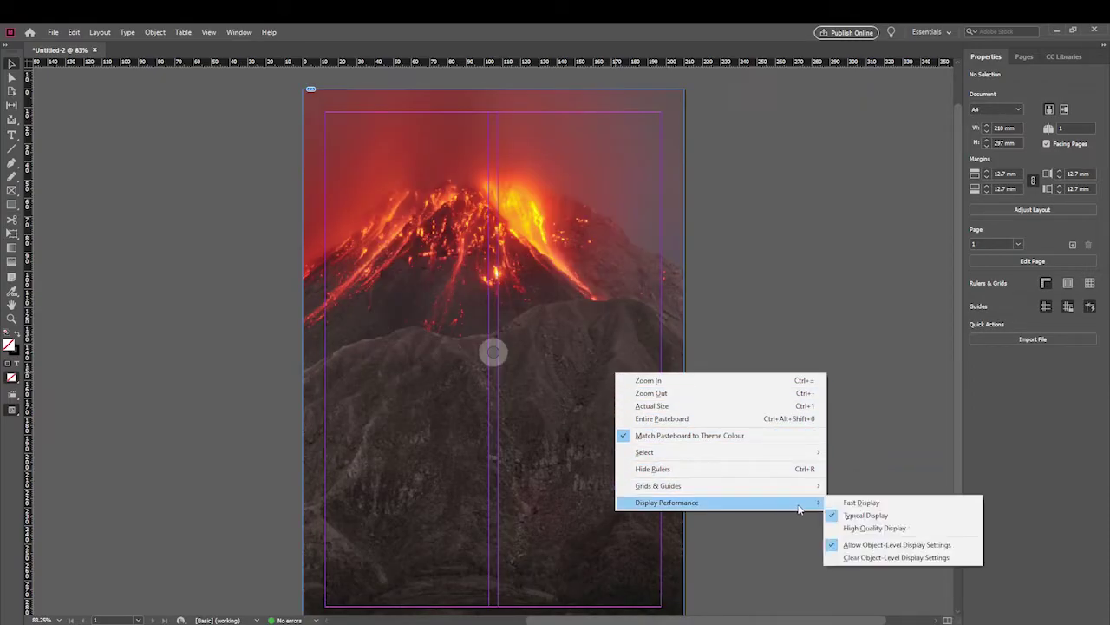
left_click(901, 528)
right_click(597, 352)
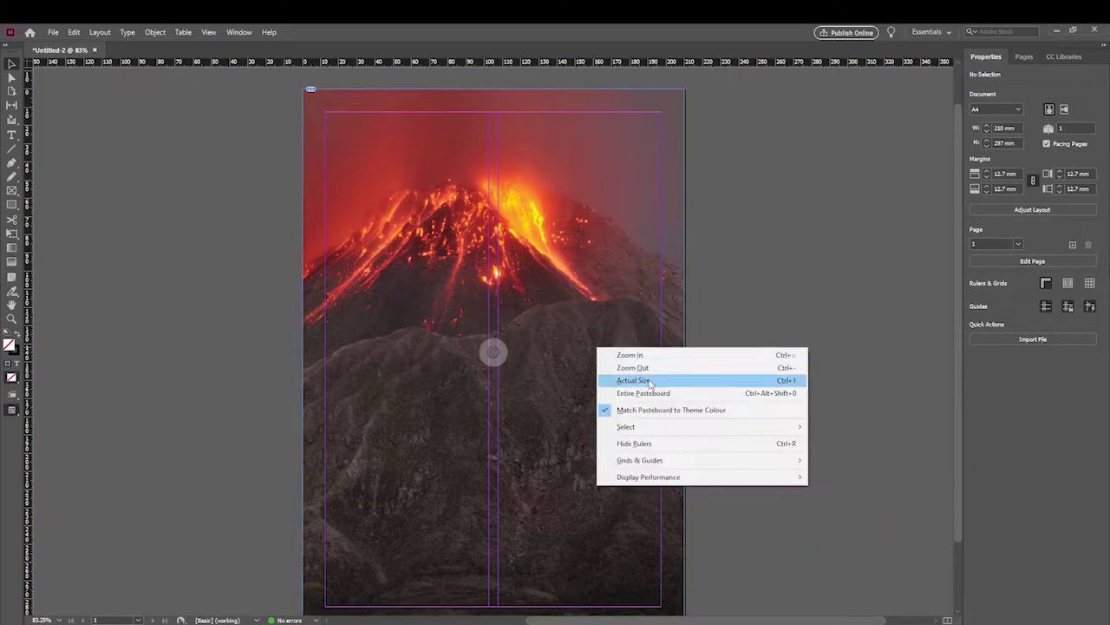
mouse_move(778, 480)
left_click(847, 490)
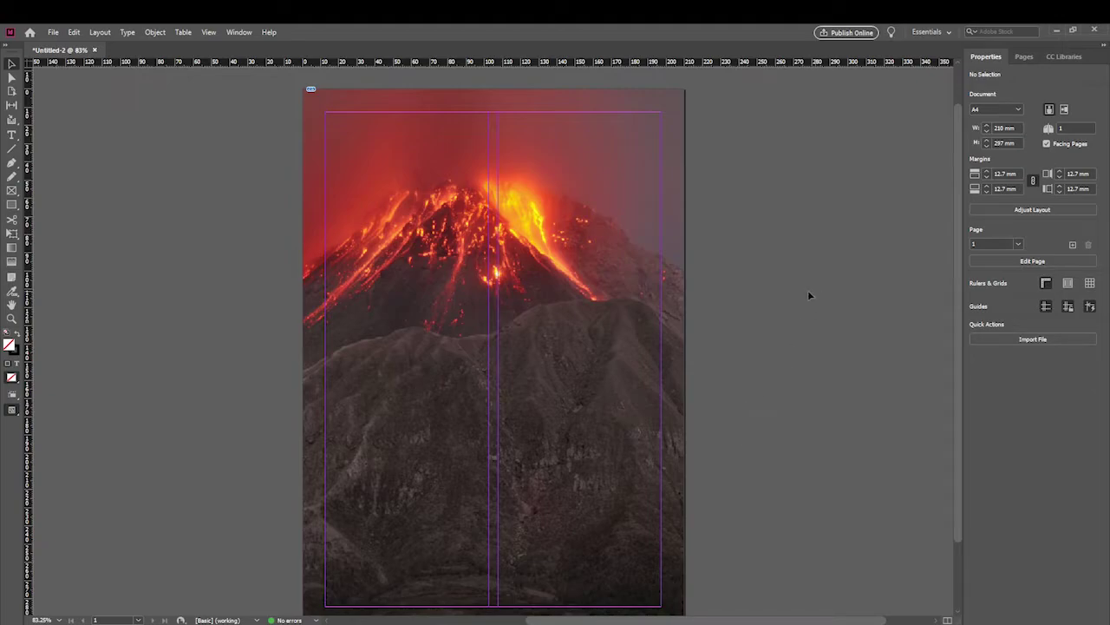
Delete the full-page frame with the volcano image, and select the left page of A-Master in the page list
scroll(962, 249, "down", 1)
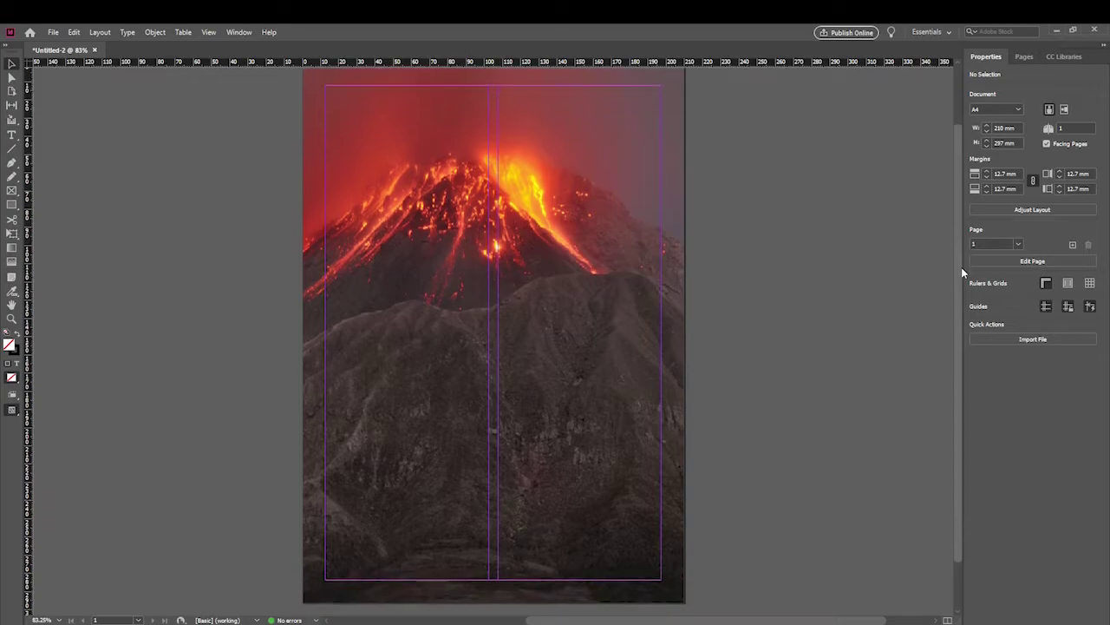
scroll(954, 243, "up", 3)
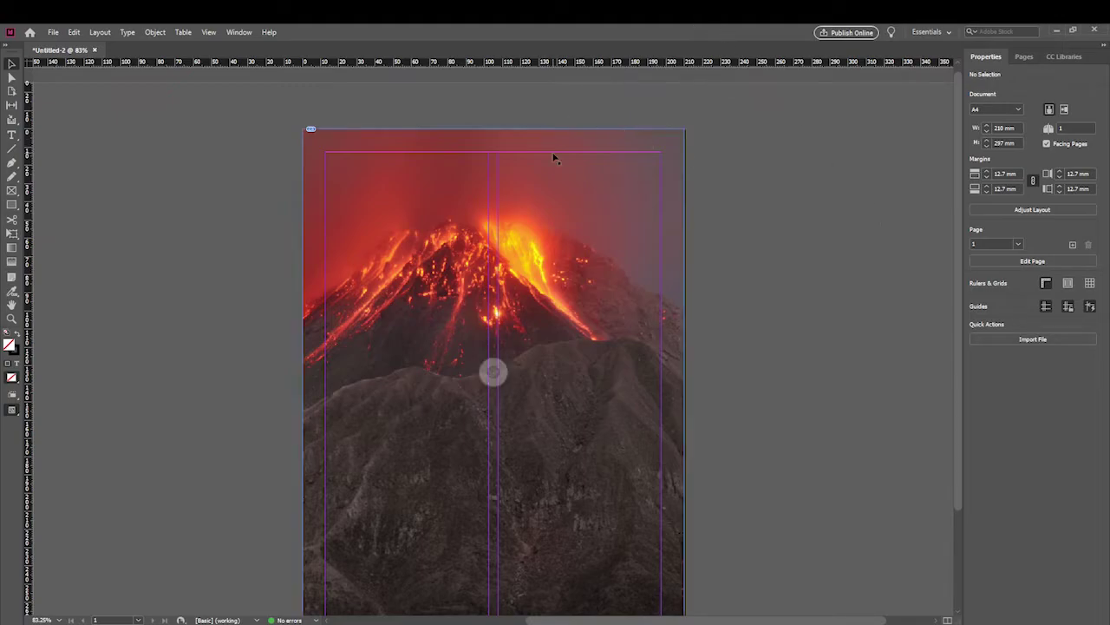
left_click(638, 217)
key("Delete")
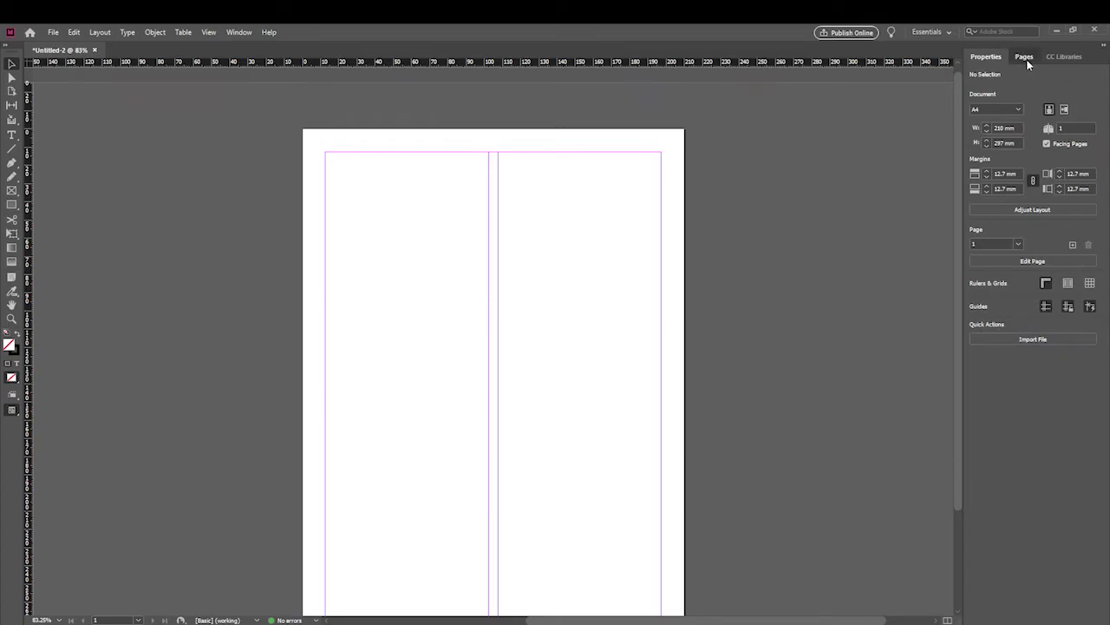
left_click(1025, 58)
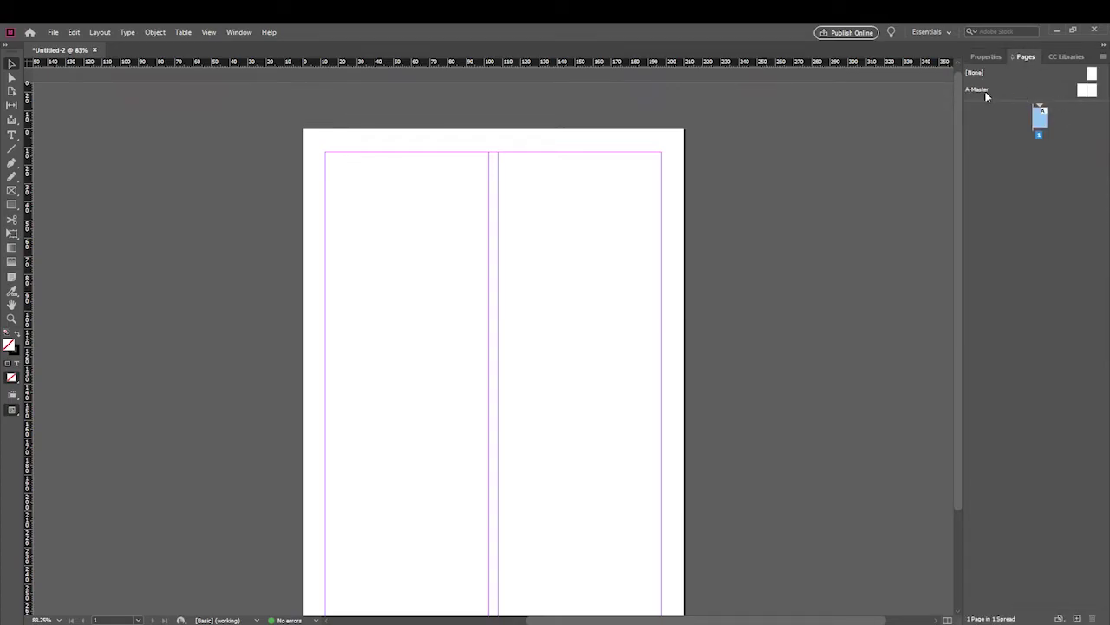
left_click(1087, 92)
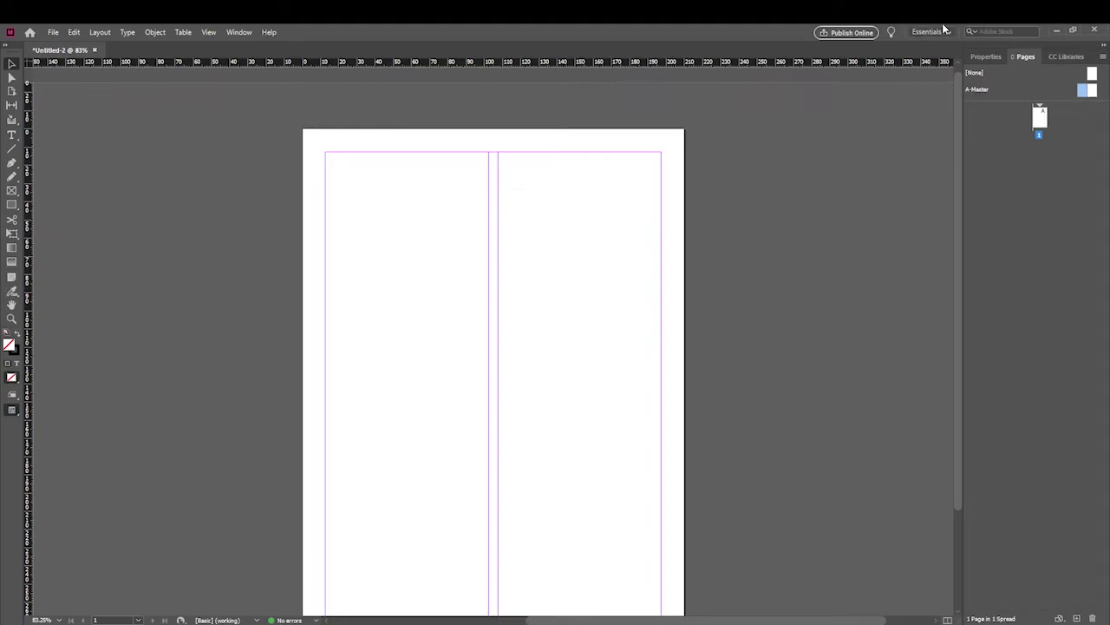
Activate the Ellipse tool and set the fill colour to bright red, RGB 255, 29, 27
left_click(11, 204)
left_click(59, 230)
double_click(12, 347)
left_click_drag(559, 298, 564, 259)
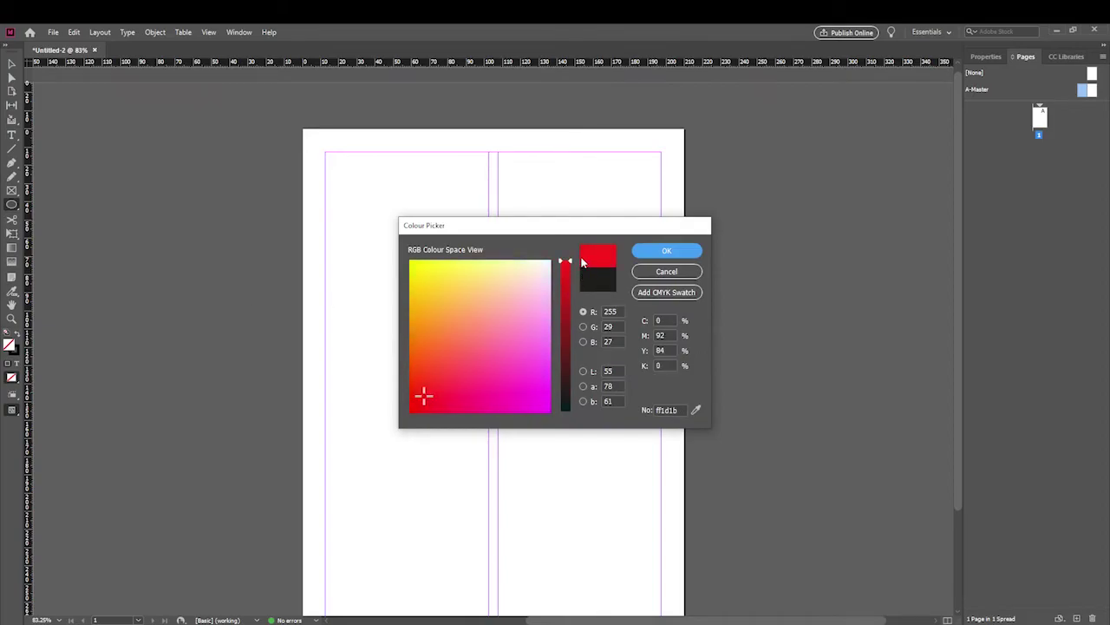
left_click(657, 253)
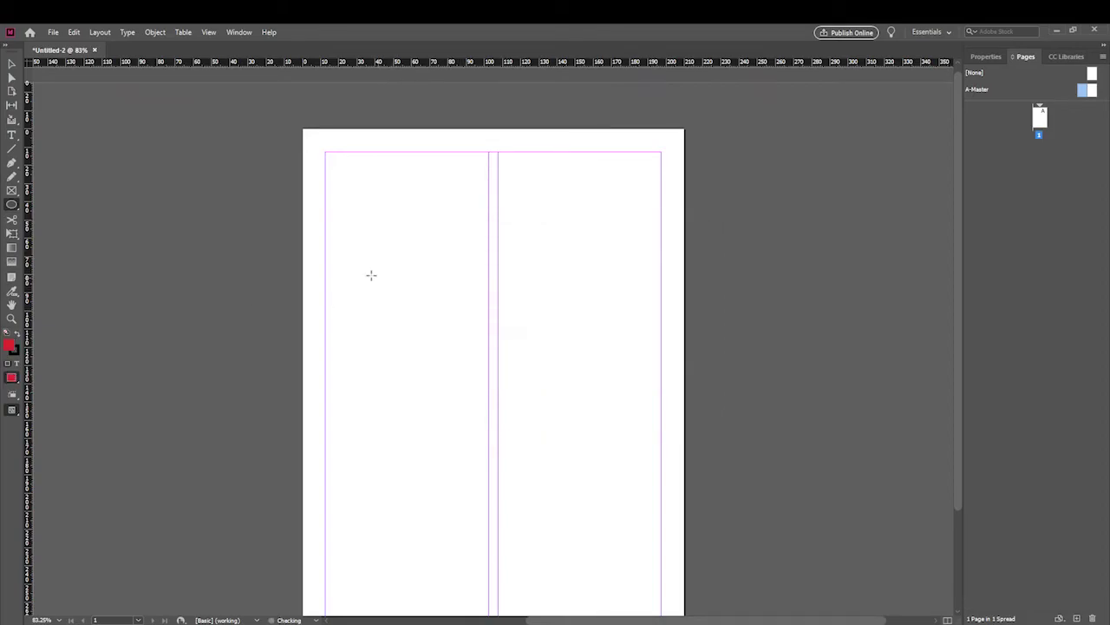
Draw and undo a trial circle, then draw a red circle about 98 mm across in the upper middle of page 1
left_click_drag(377, 262, 586, 415)
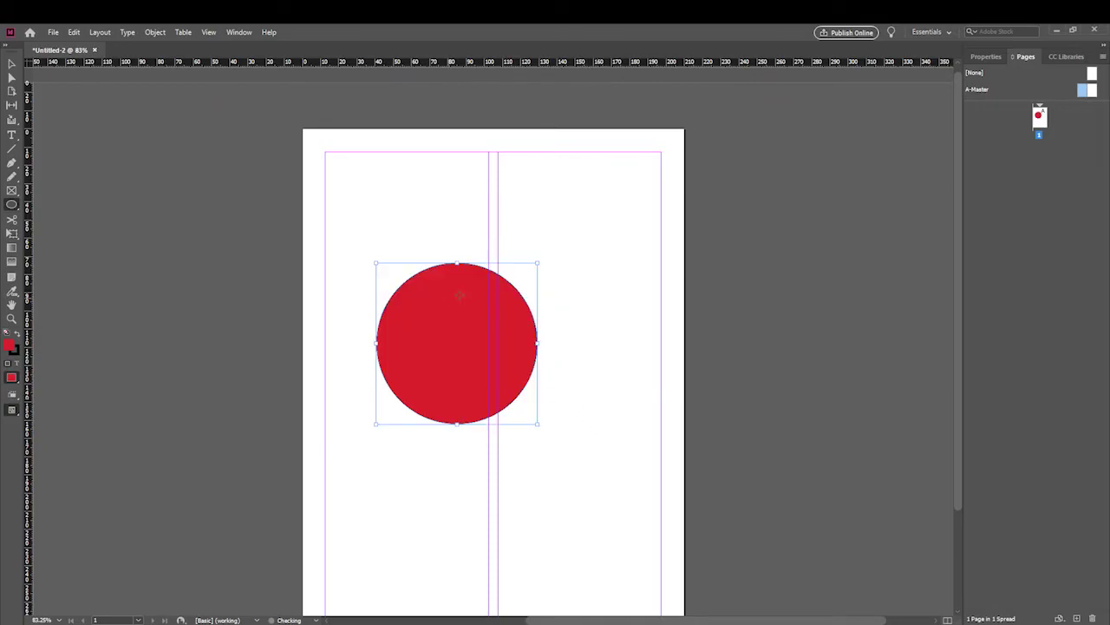
key("ctrl+z")
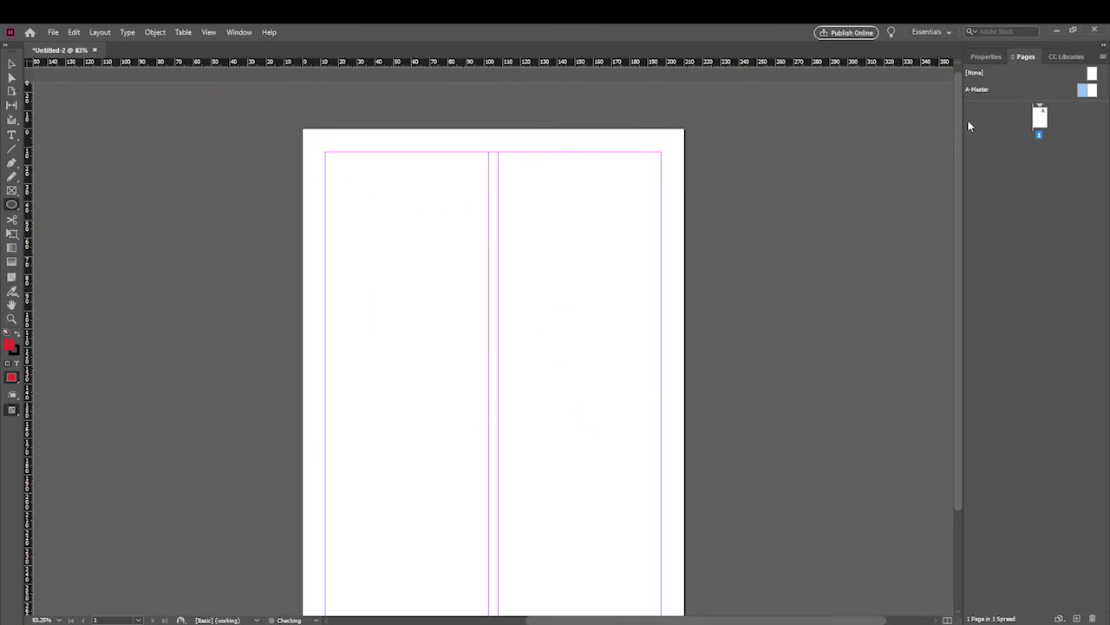
double_click(1041, 117)
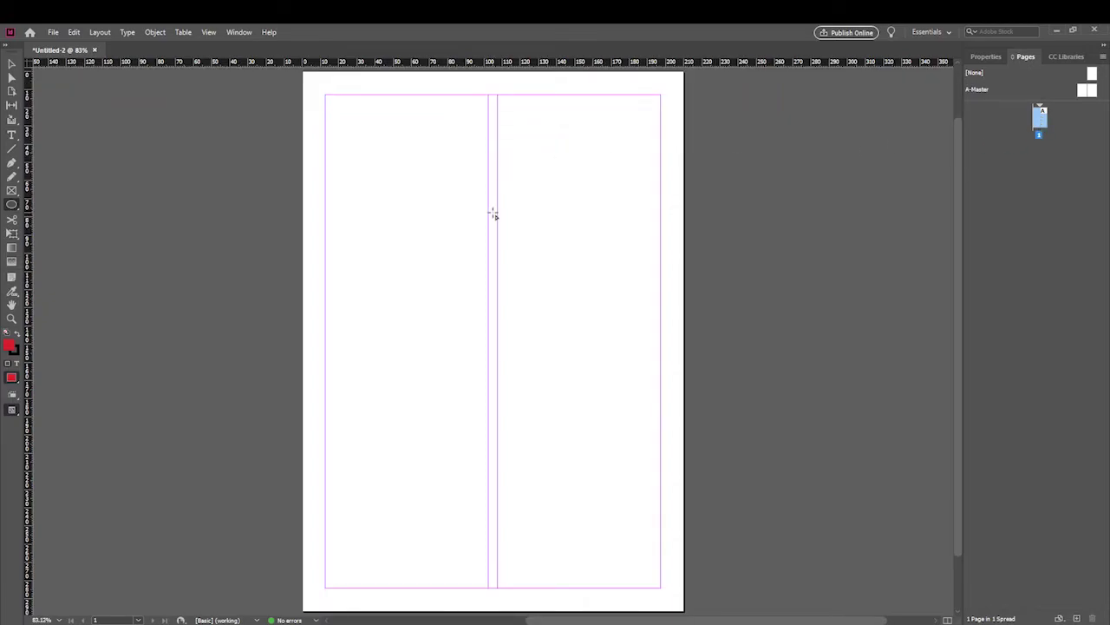
left_click_drag(413, 197, 614, 347)
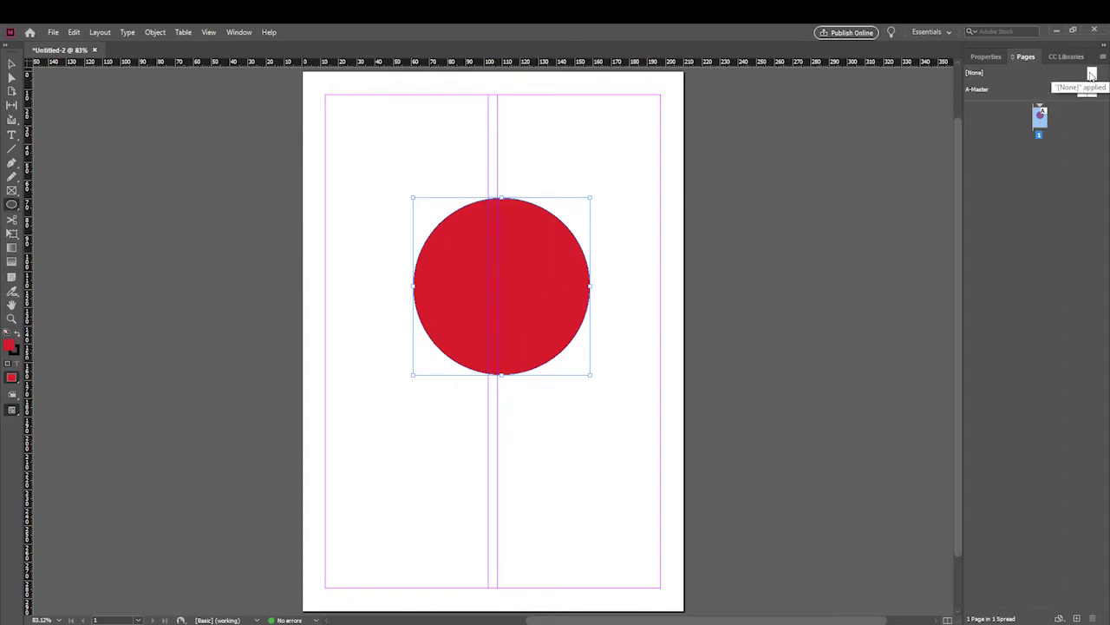
Add a two-page spread with the [None] master below page 1, and go through page 1 and spread 2-3
left_click_drag(1092, 75, 1043, 151)
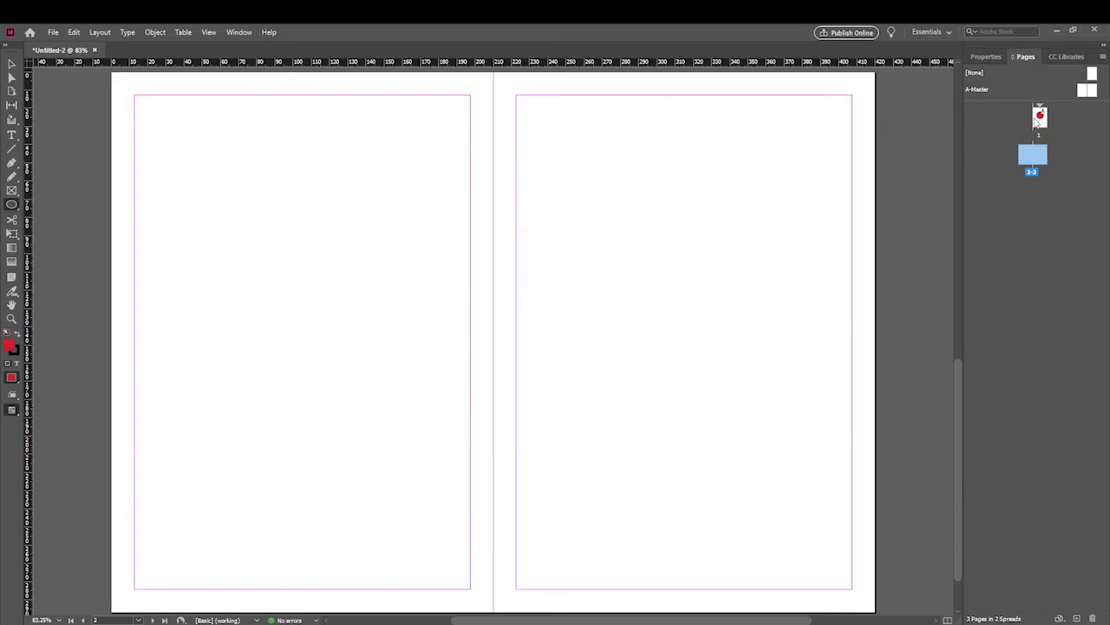
left_click(1041, 119)
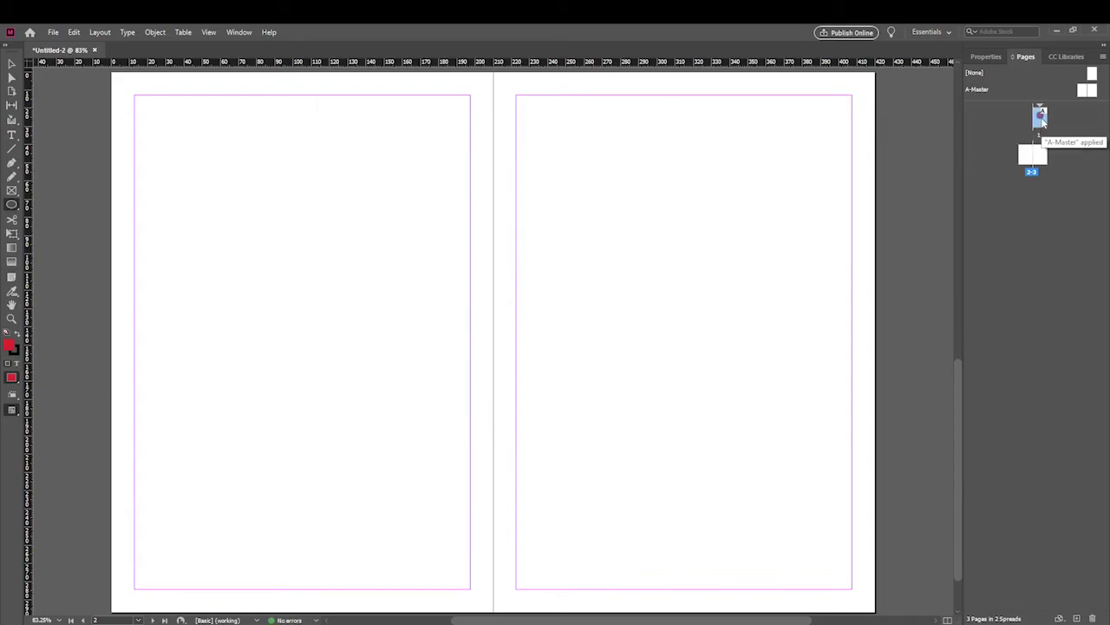
double_click(1041, 118)
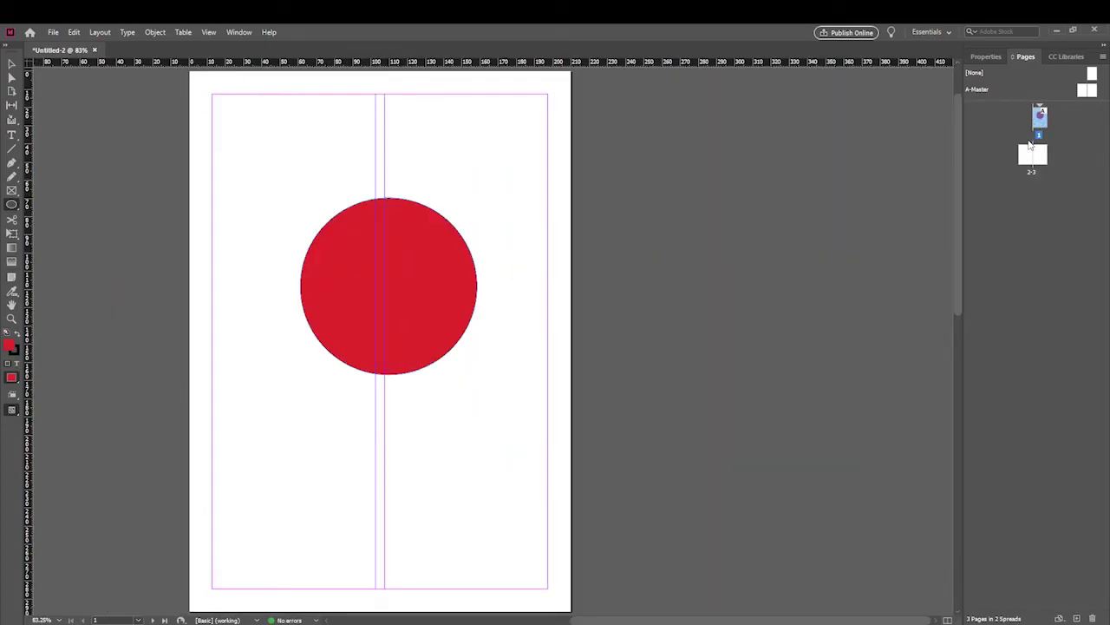
left_click(1027, 158)
double_click(1027, 158)
left_click(1046, 158)
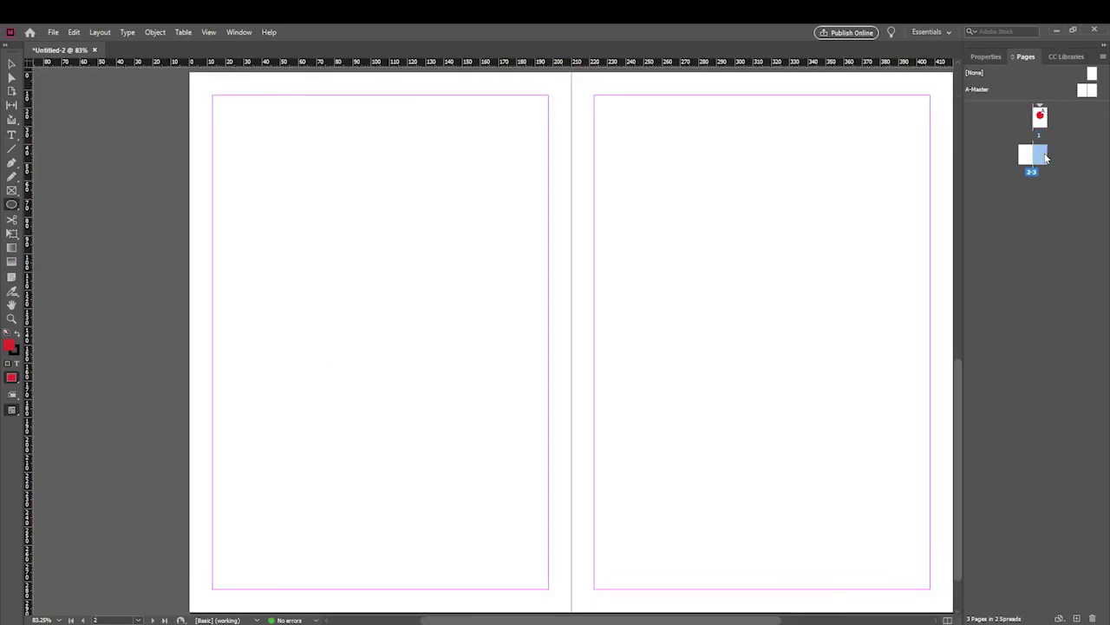
Go through page 1 and both pages of spread 2-3 to compare their contents, and return to page 1
double_click(1040, 120)
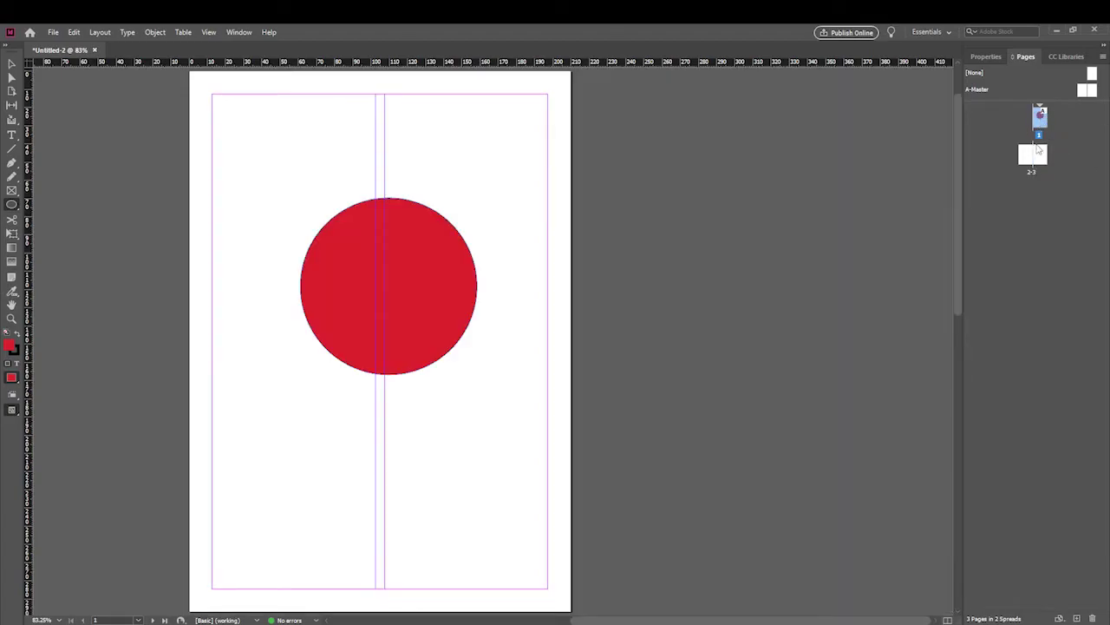
double_click(1039, 158)
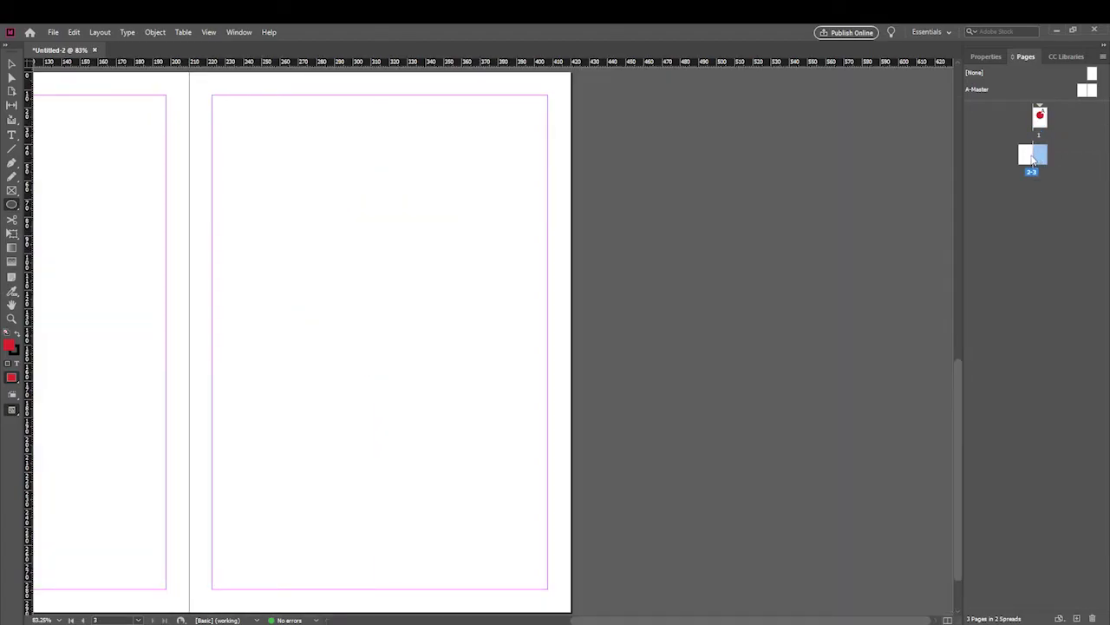
double_click(1029, 156)
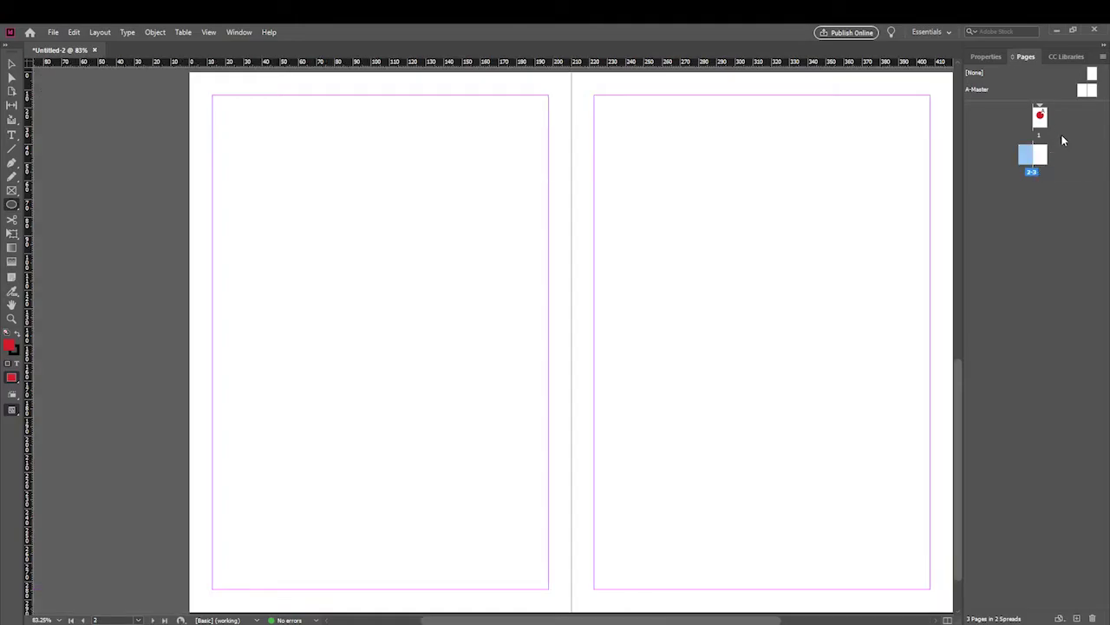
left_click(1043, 120)
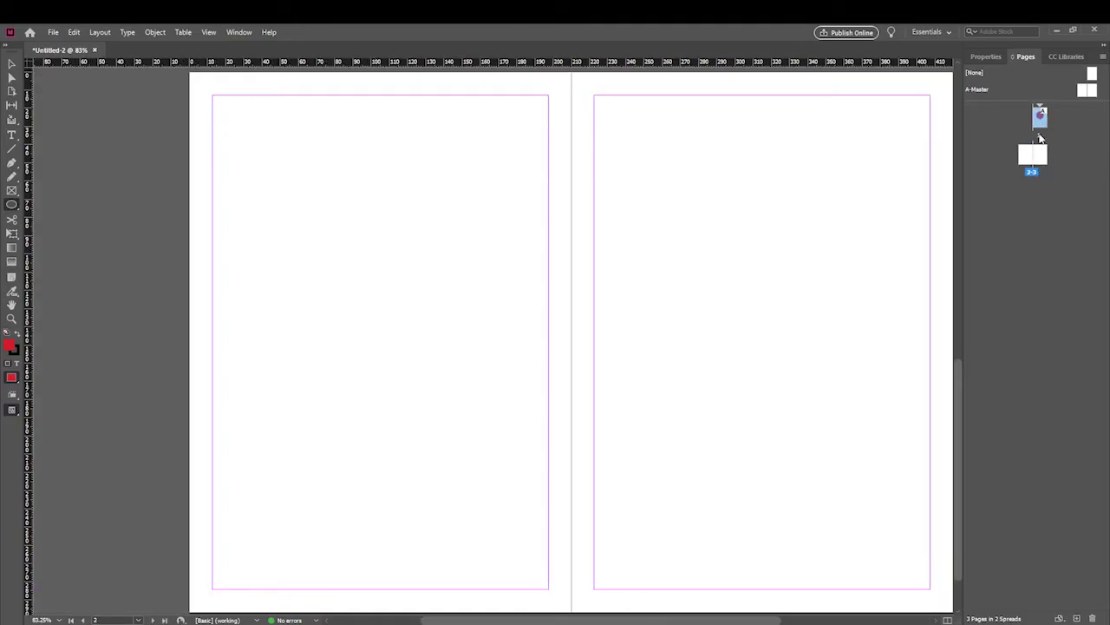
double_click(1044, 120)
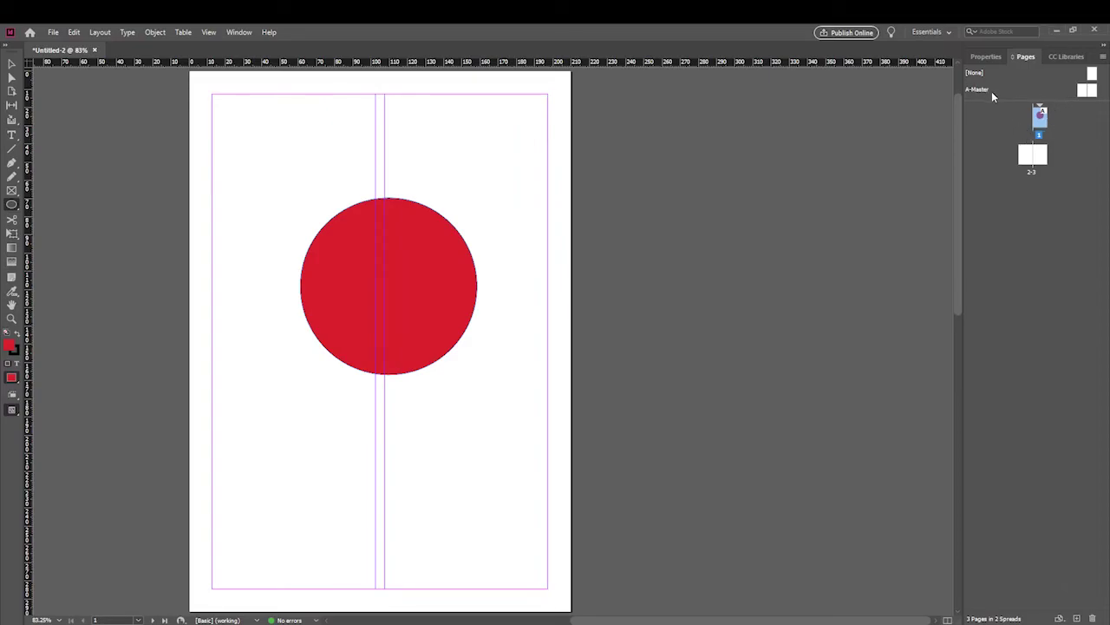
Delete pages 2 and 3 from the document
left_click(1030, 155)
left_click_drag(1041, 156, 1074, 266)
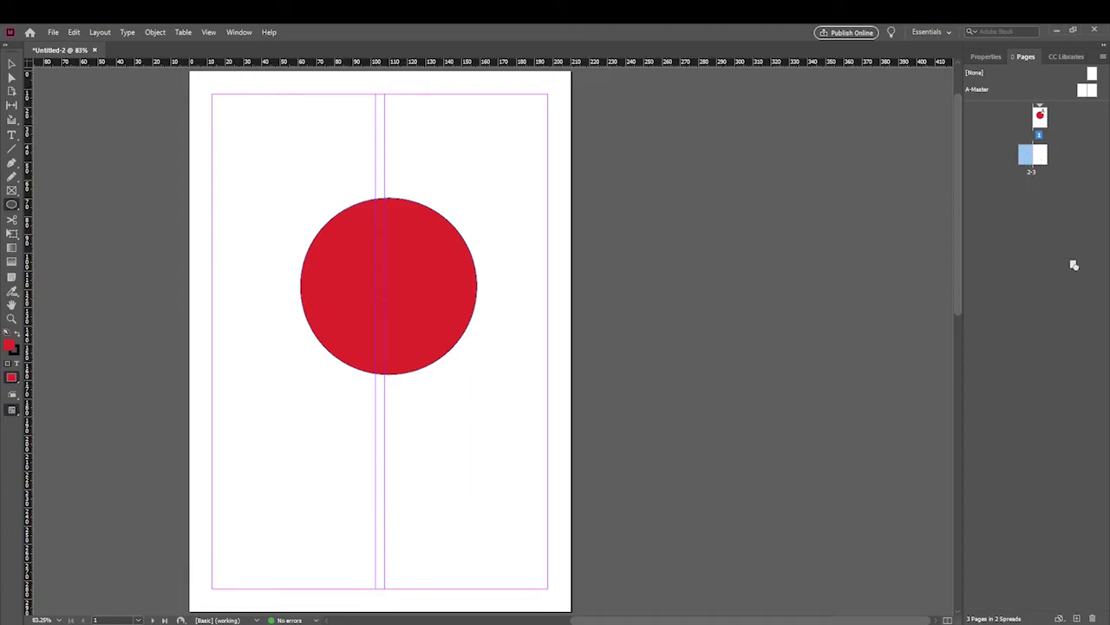
left_click_drag(1079, 548, 1092, 618)
left_click_drag(1027, 161, 1092, 618)
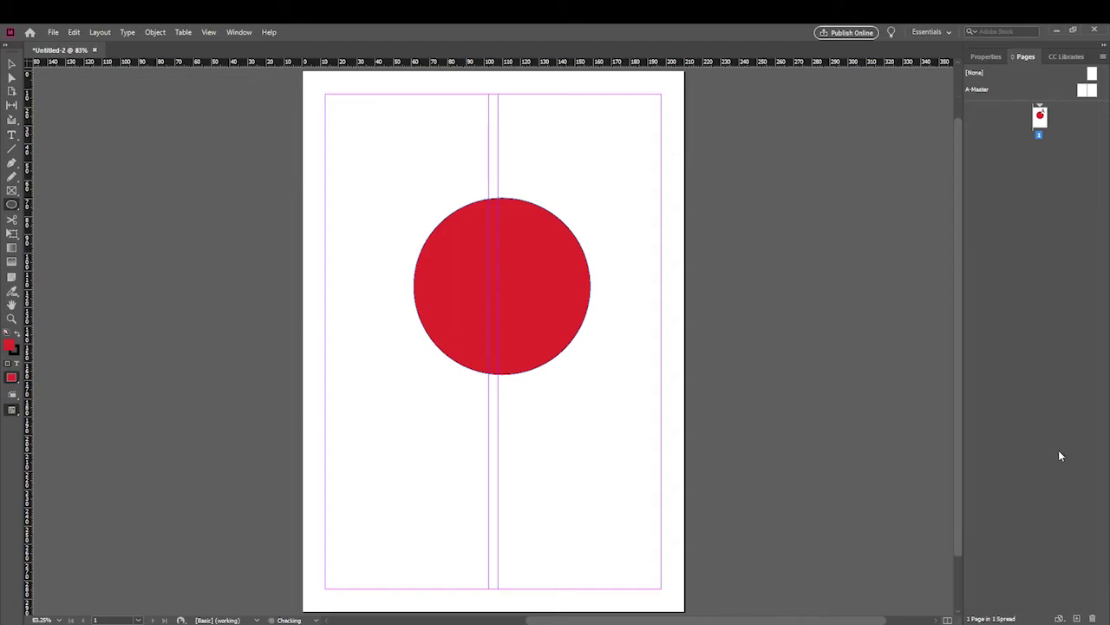
On A-Master, draw a red circle about 110 mm across on the left page and a flat ellipse about 168 × 26 mm low on the right page
double_click(1086, 91)
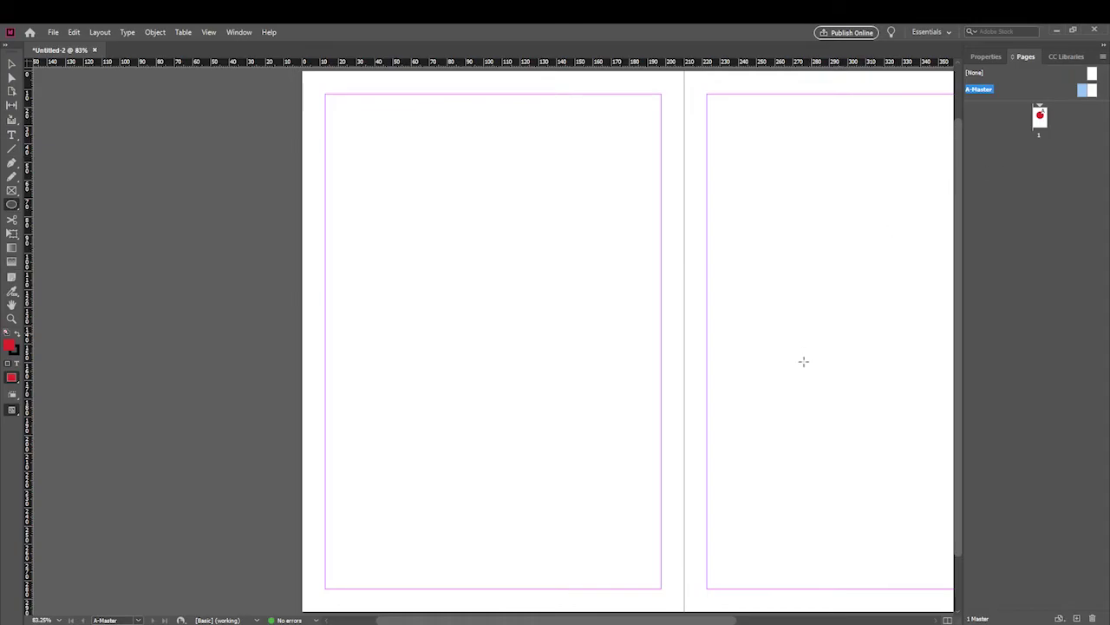
scroll(555, 338, "left", 3)
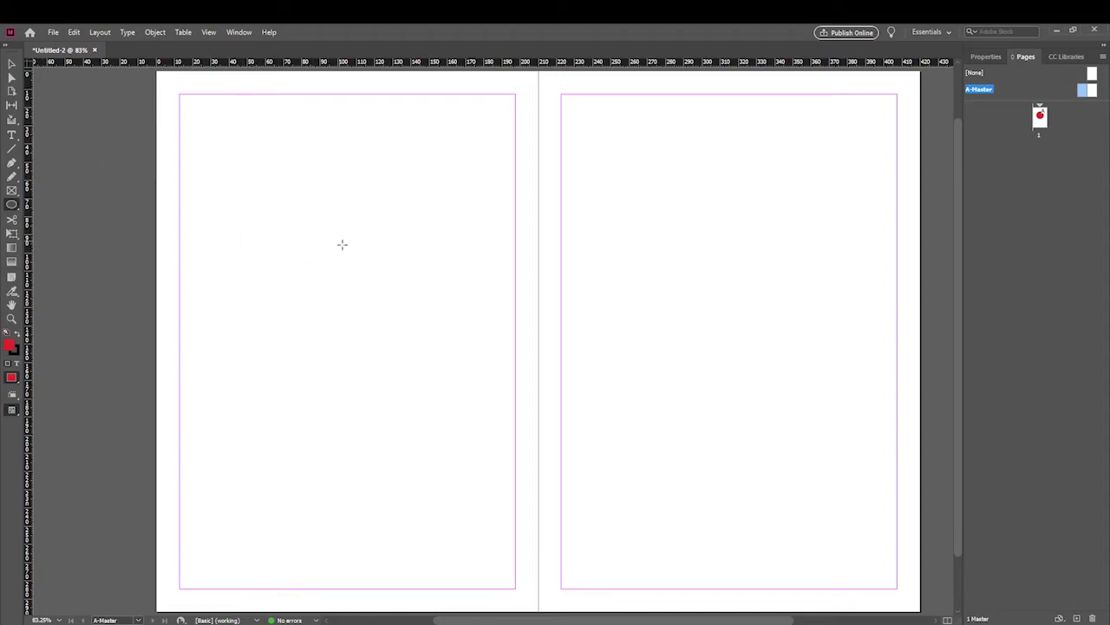
left_click_drag(486, 362, 493, 369)
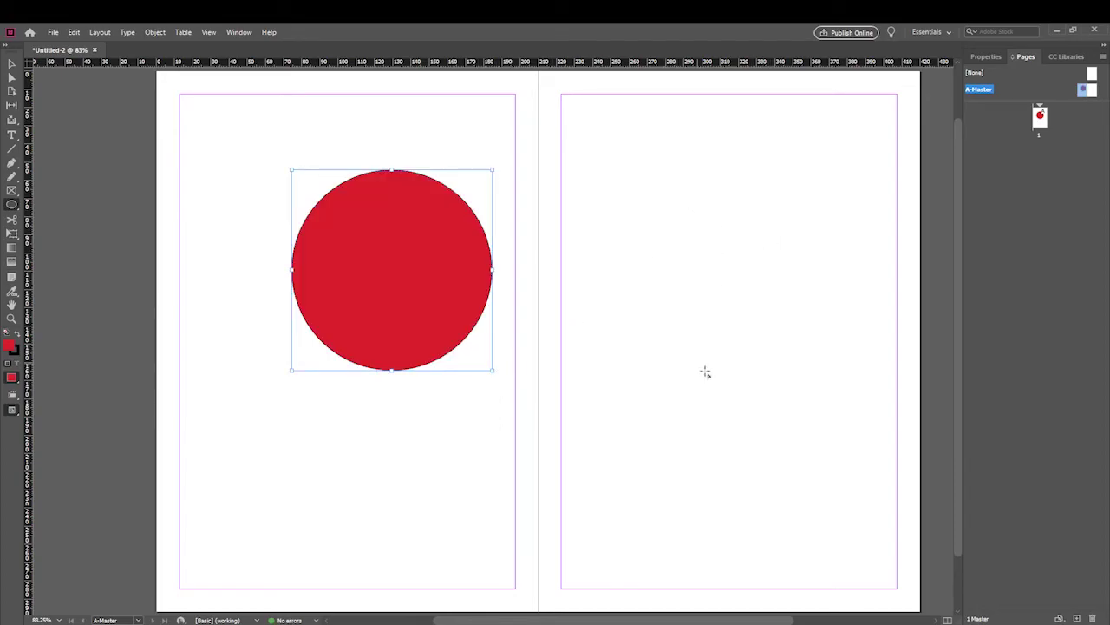
left_click_drag(581, 450, 887, 497)
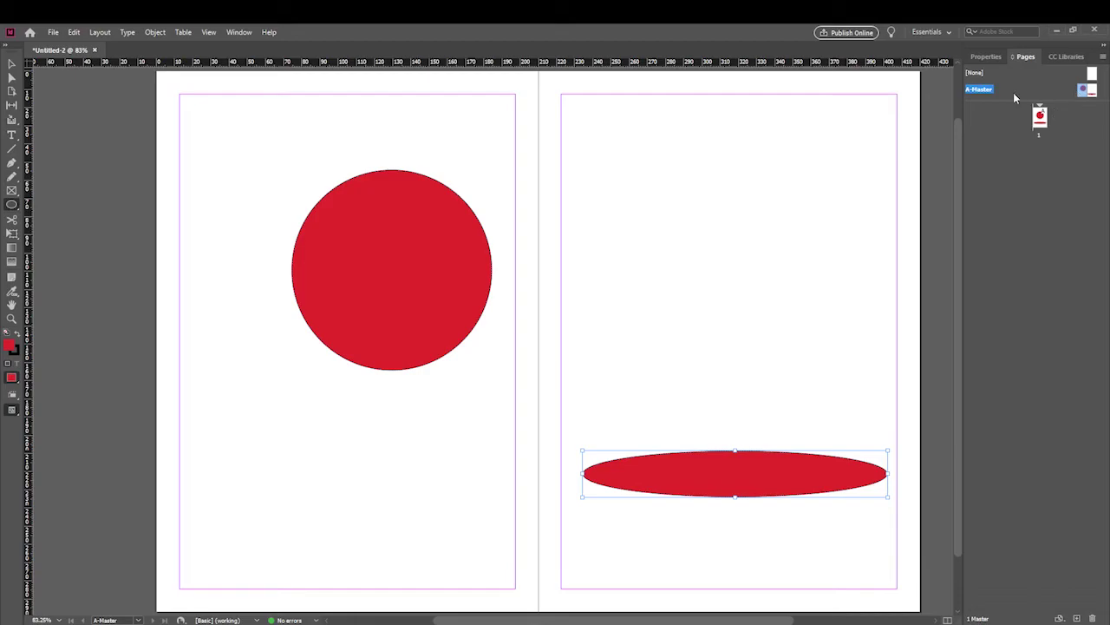
View page 1 to check the effect of the master shapes, and return to the left page of A-Master
left_click(1041, 120)
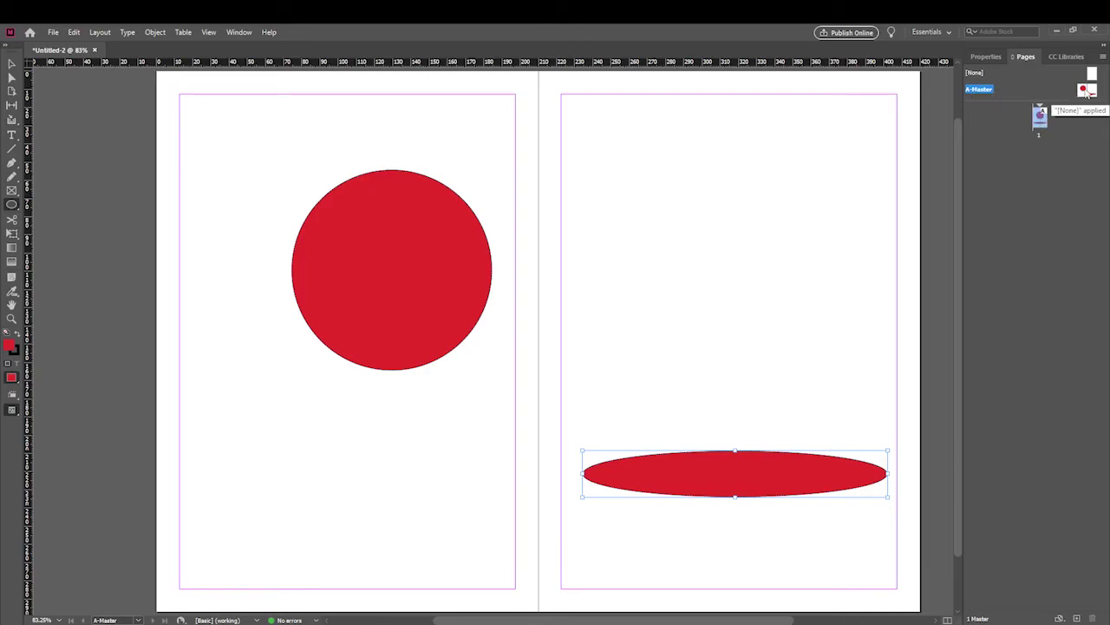
double_click(1041, 120)
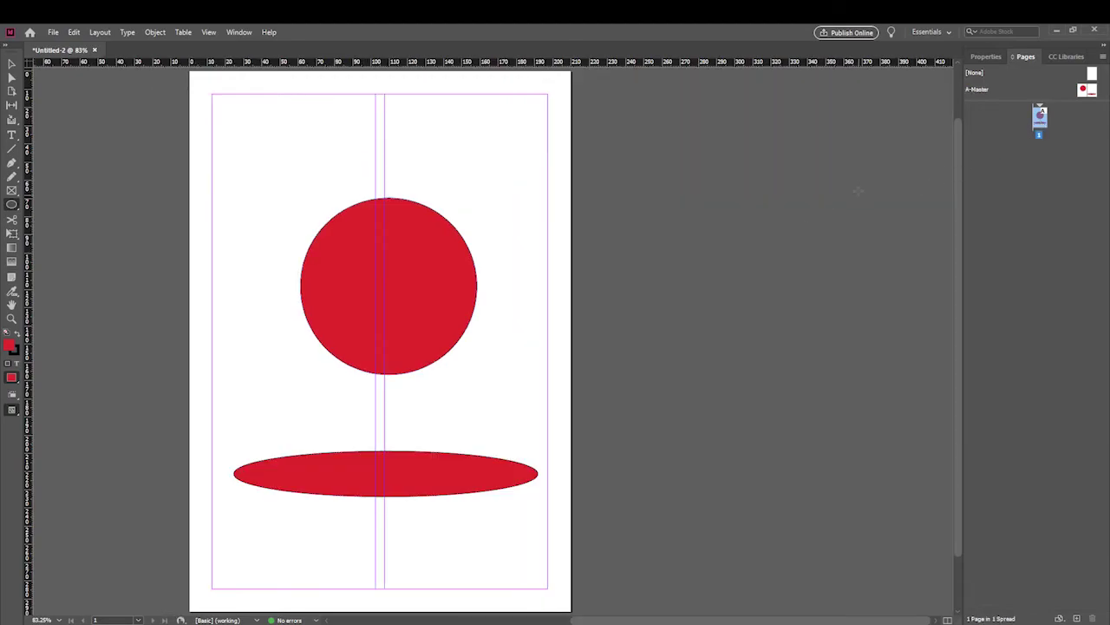
double_click(1083, 90)
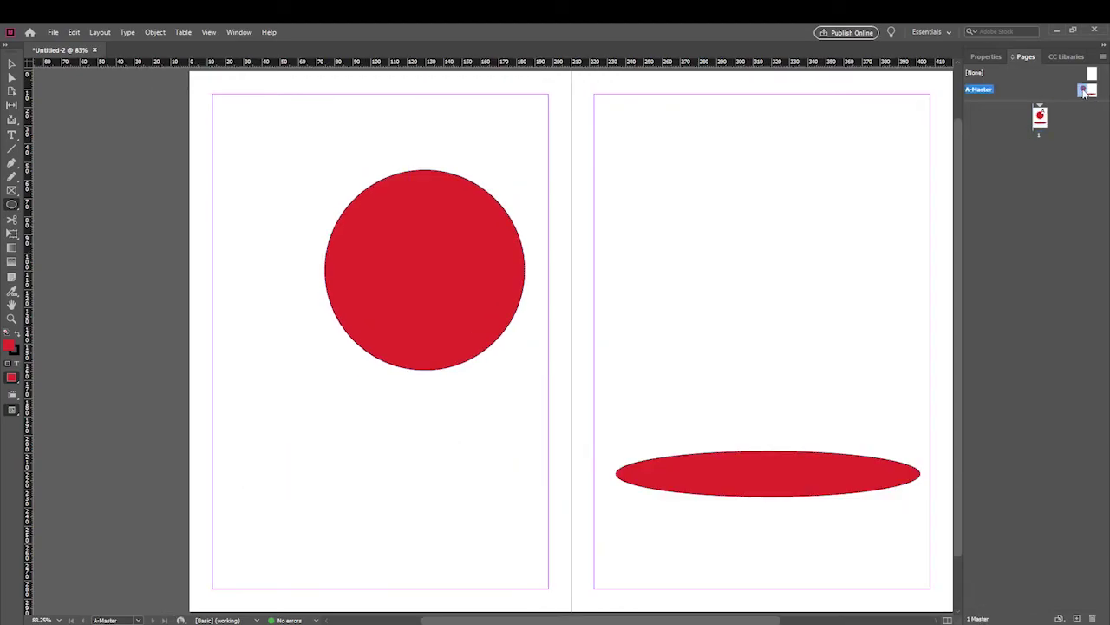
Add pages 2 and 3 below page 1 as a spread based on A-Master
left_click_drag(1084, 93, 1034, 159)
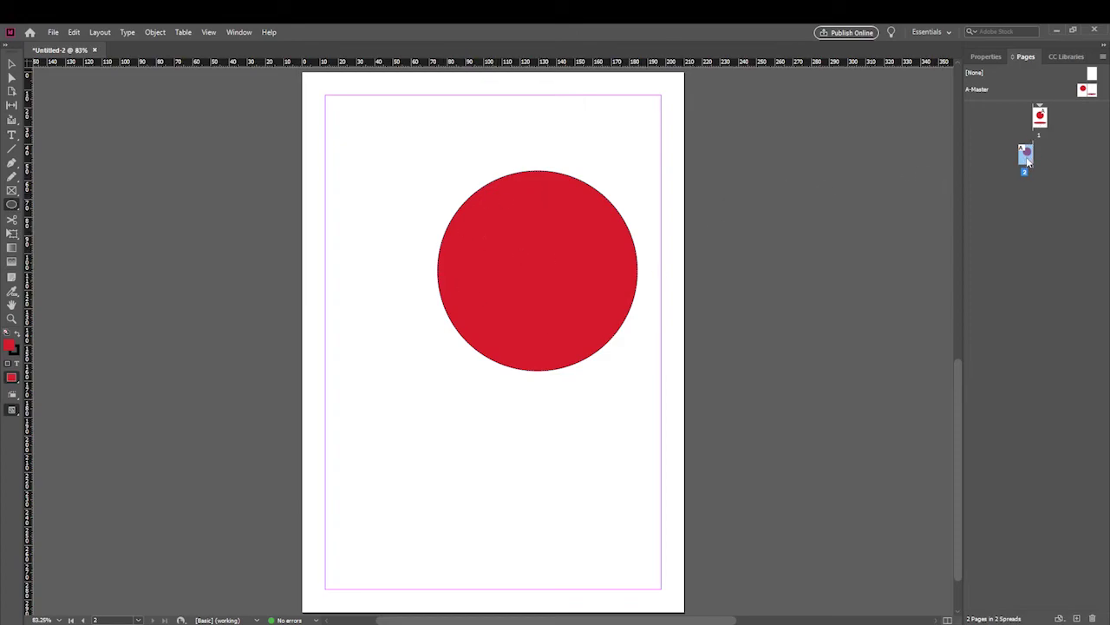
left_click(1087, 94)
left_click_drag(1086, 93, 1056, 163)
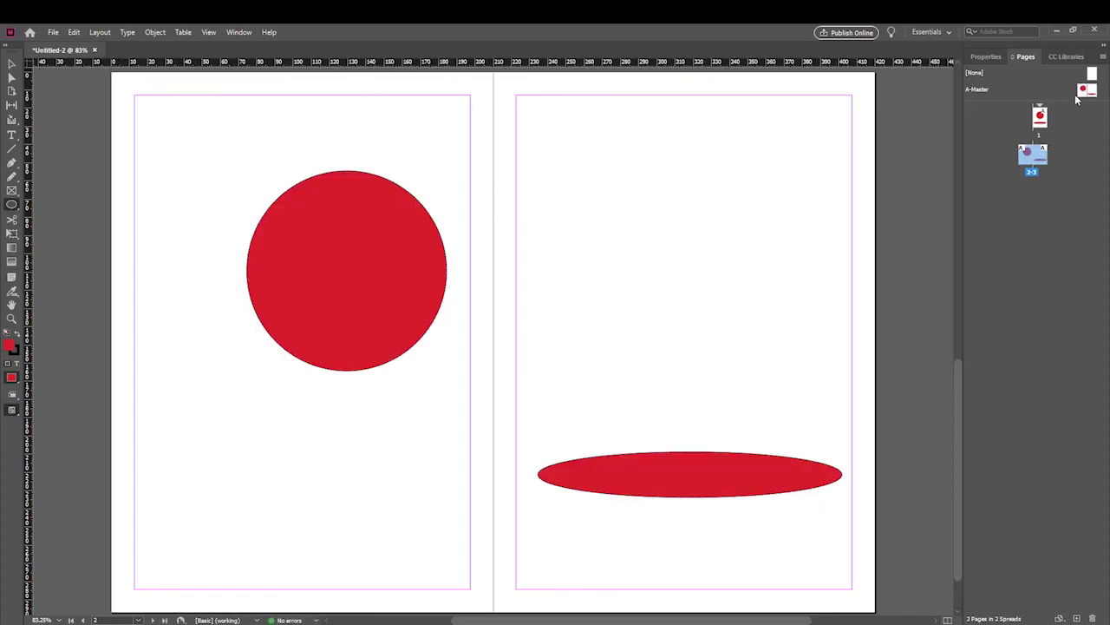
mouse_move(1092, 97)
left_mouse_down()
mouse_move(1054, 135)
mouse_move(1079, 103)
left_mouse_up()
Delete the red circle from the left page of A-Master
left_click(12, 63)
double_click(1085, 91)
left_click(436, 249)
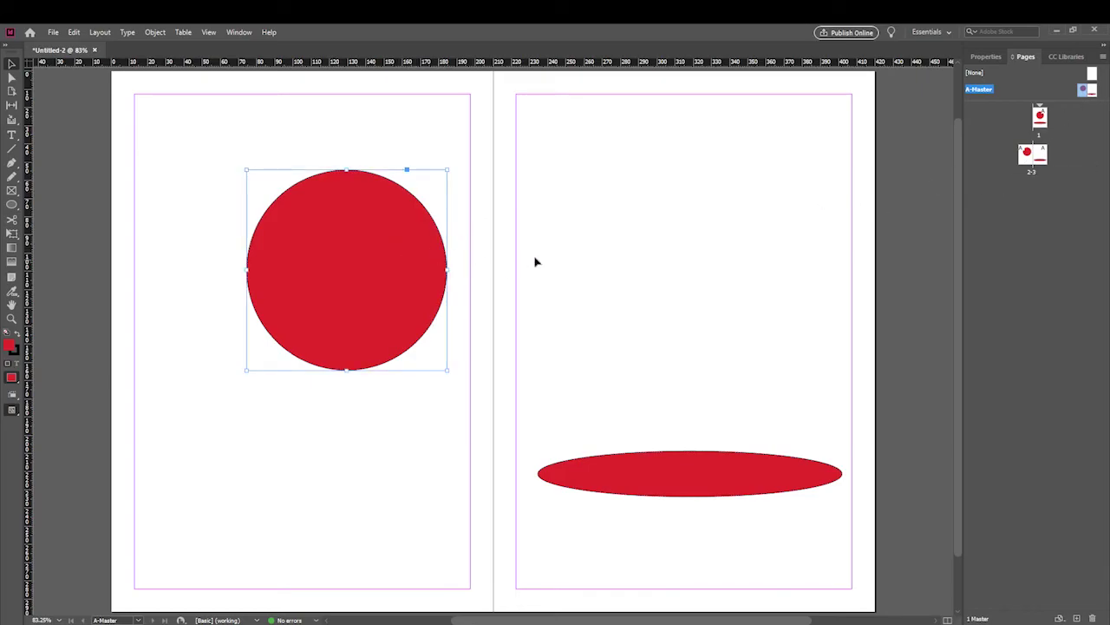
key("Delete")
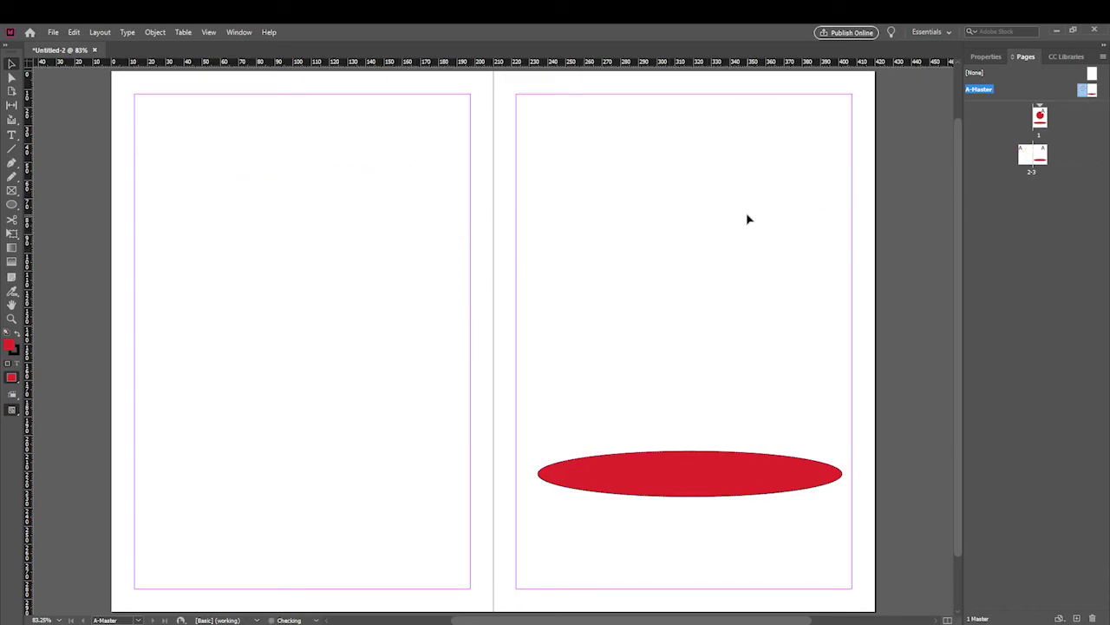
View pages 3 and 2 to check how the master change affects the spread
left_click(1023, 157)
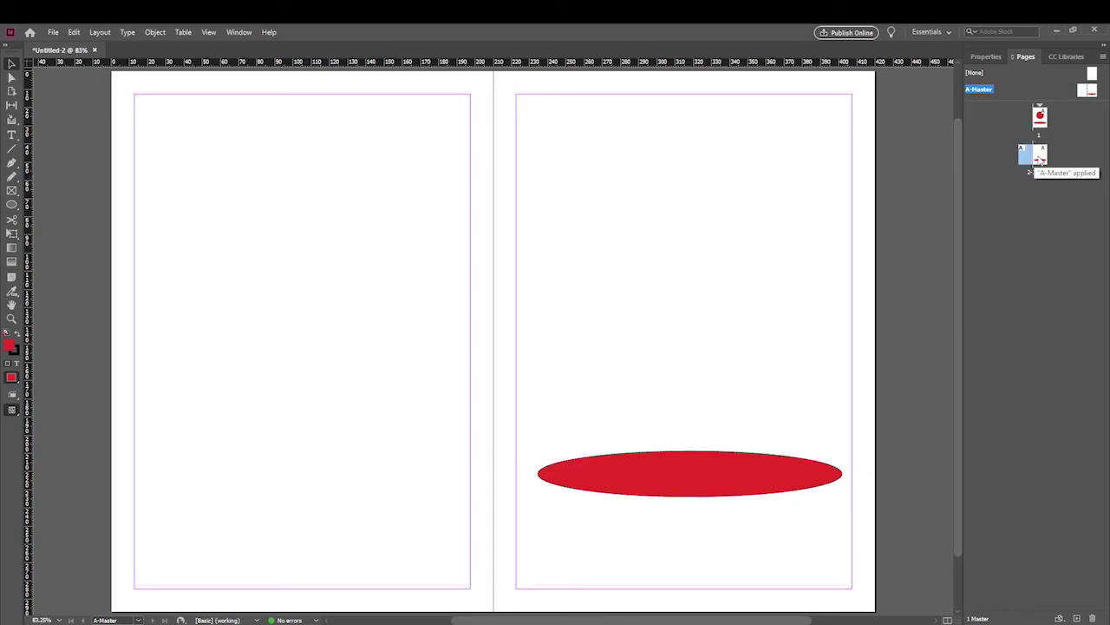
double_click(1042, 158)
double_click(1023, 157)
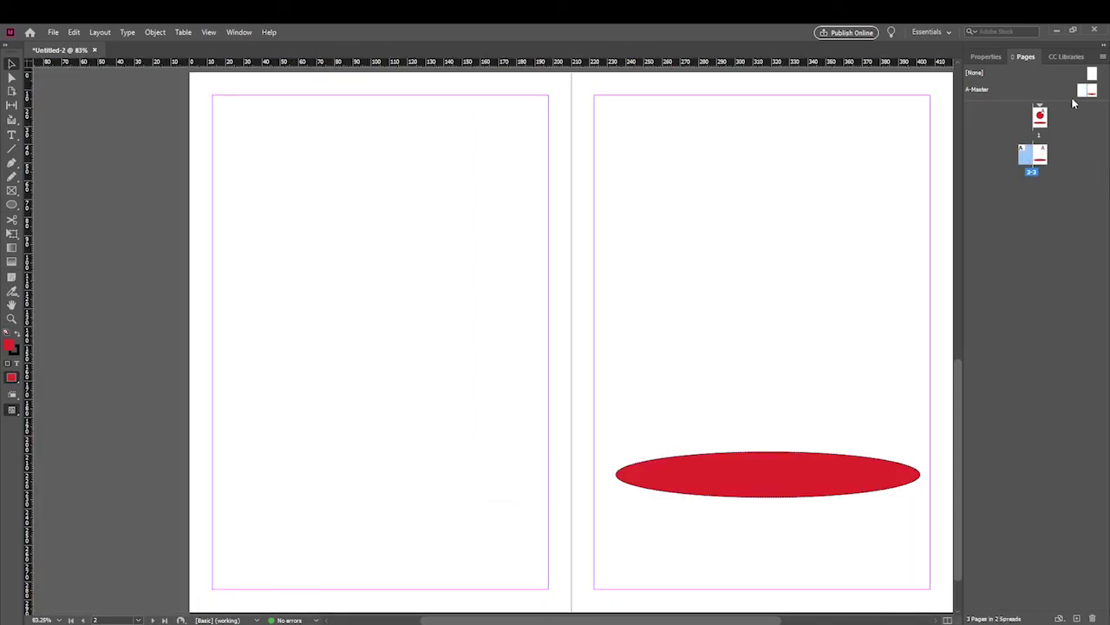
left_click(1083, 93)
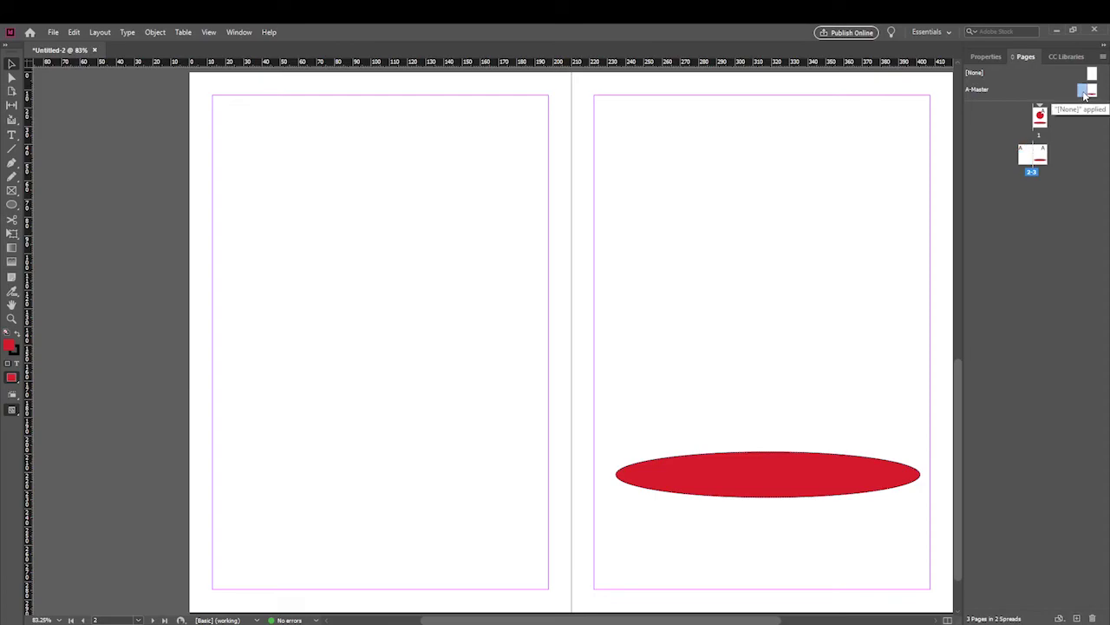
Draw a tall red ellipse about 86 × 222 mm along the outer side of A-Master's left page
double_click(1083, 94)
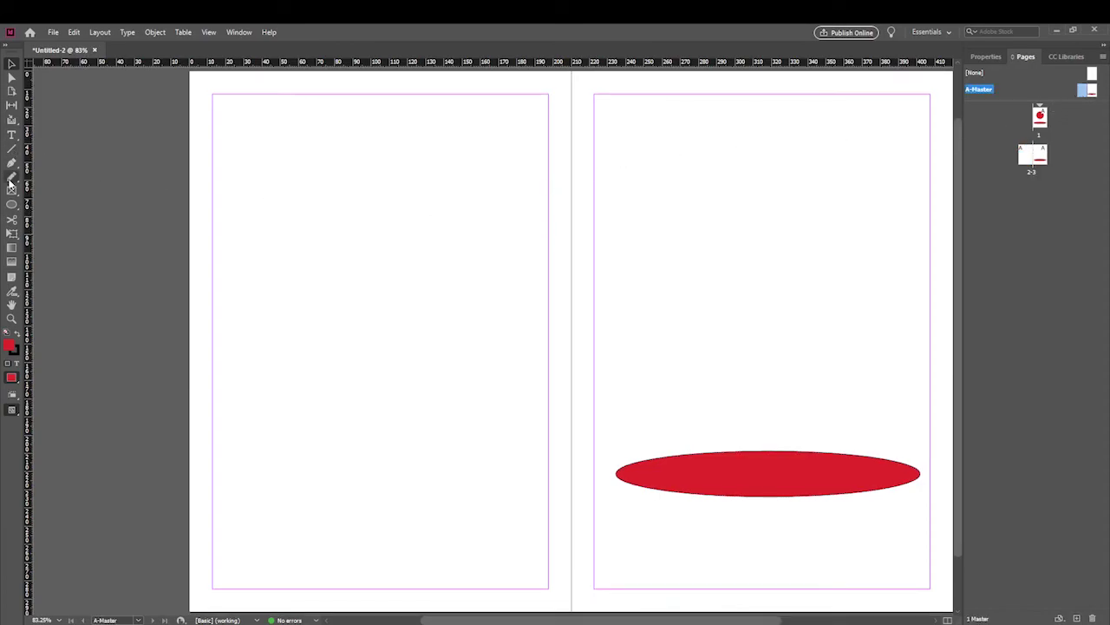
left_click(12, 205)
left_click_drag(198, 121, 355, 526)
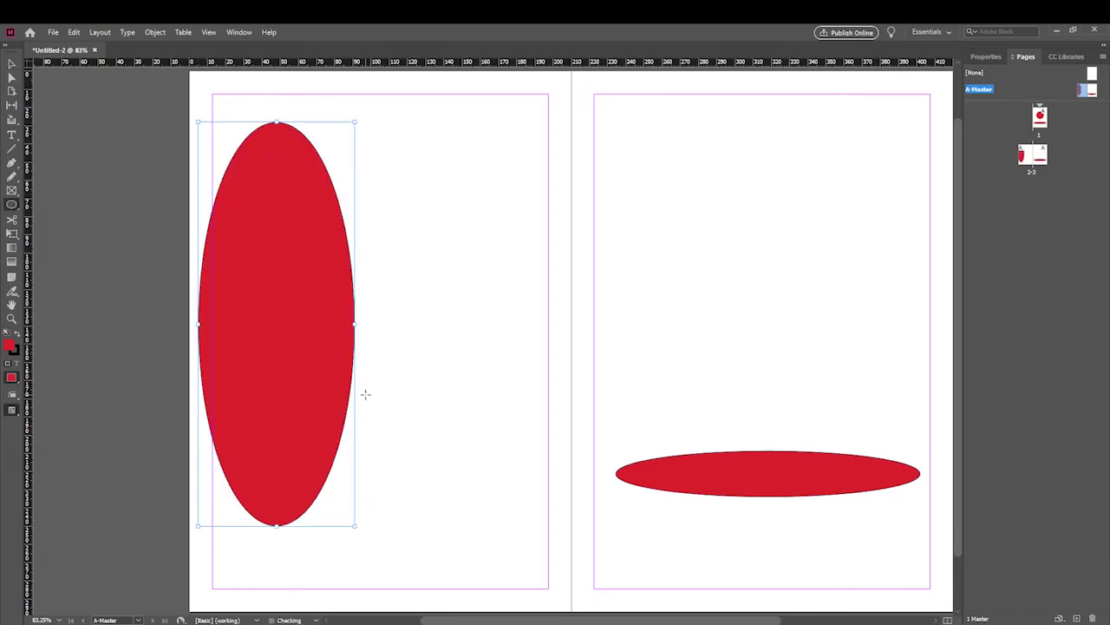
On page 2, draw a rectangle frame about 185 × 147 mm across the upper part of the margin area
left_click(1026, 159)
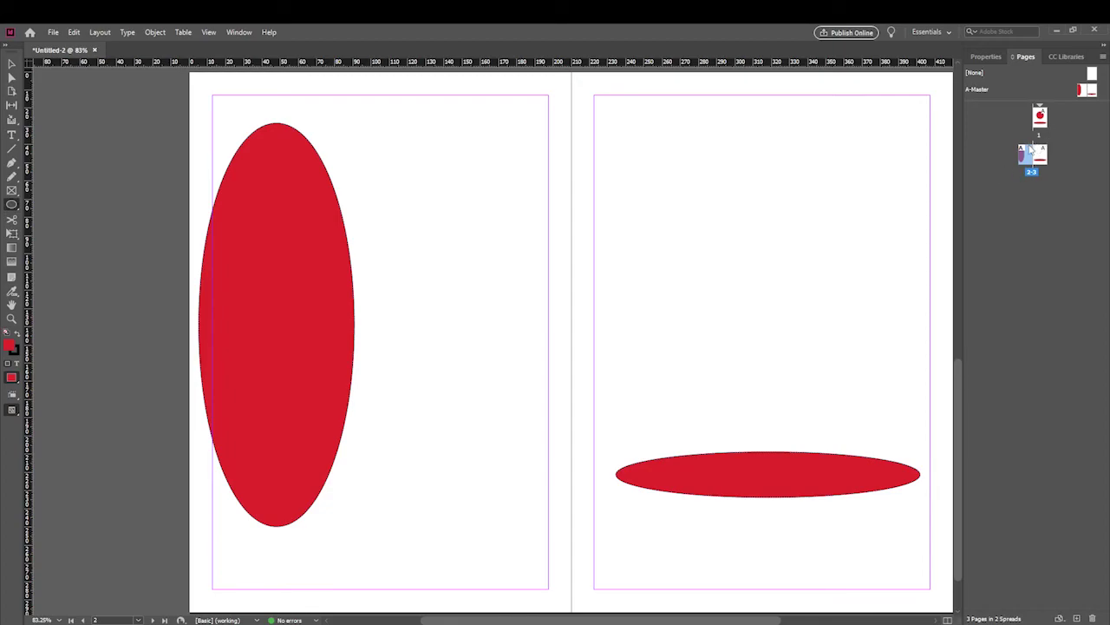
left_click(11, 192)
left_click_drag(212, 96, 548, 362)
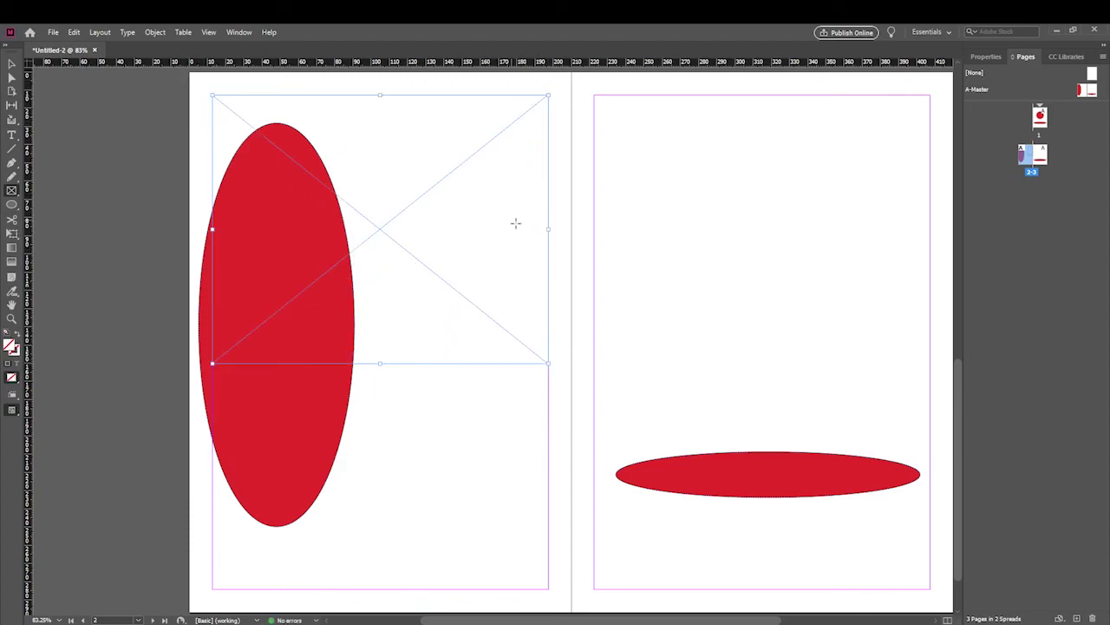
right_click(400, 172)
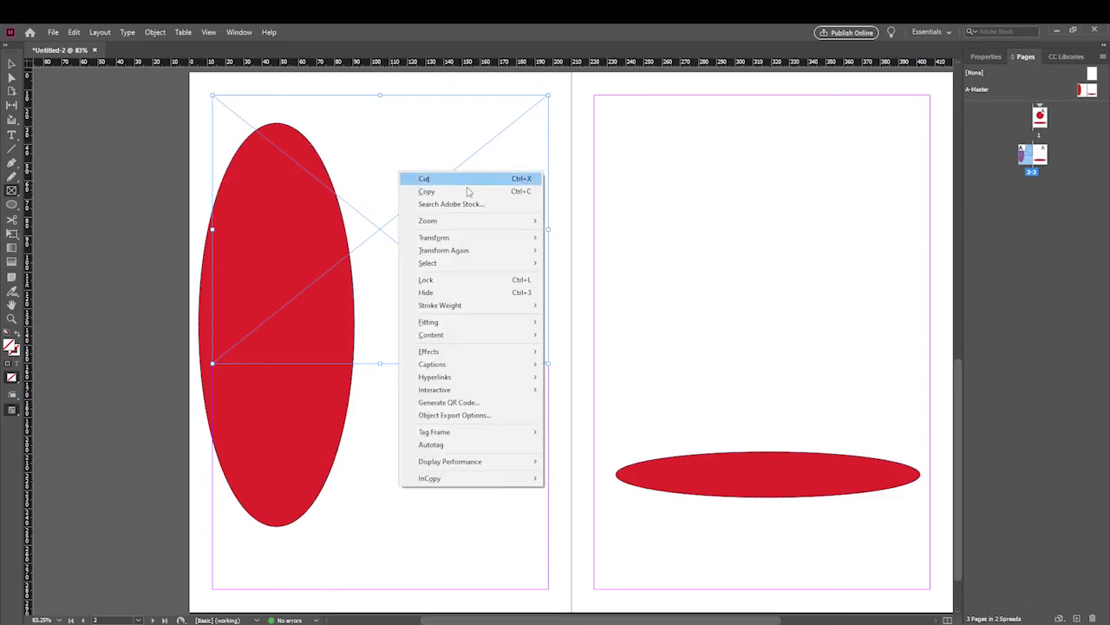
mouse_move(506, 338)
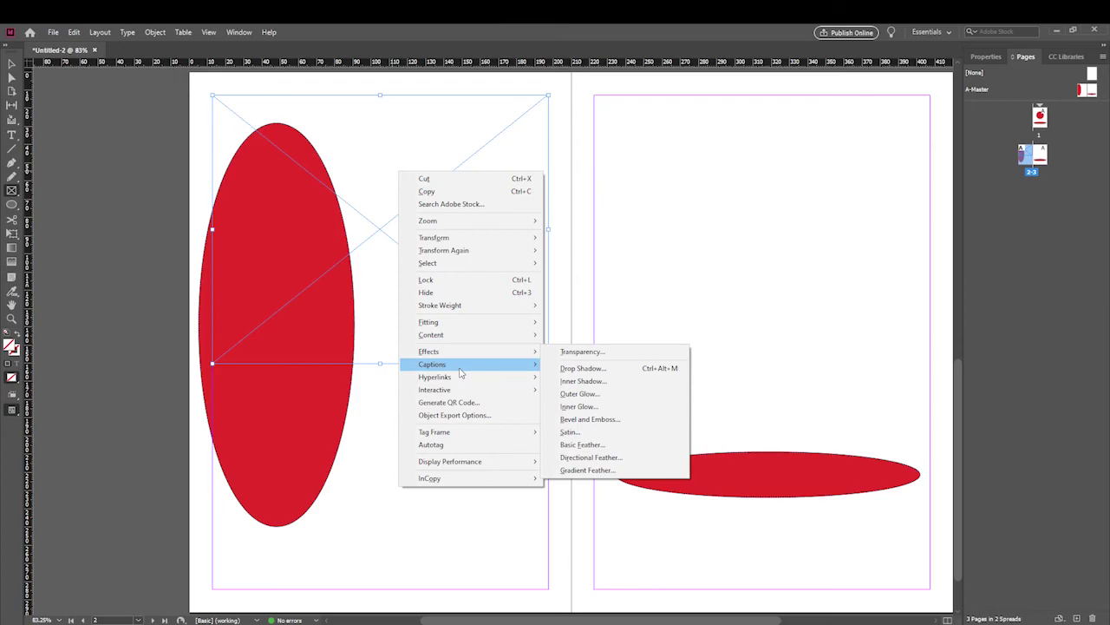
left_click(100, 32)
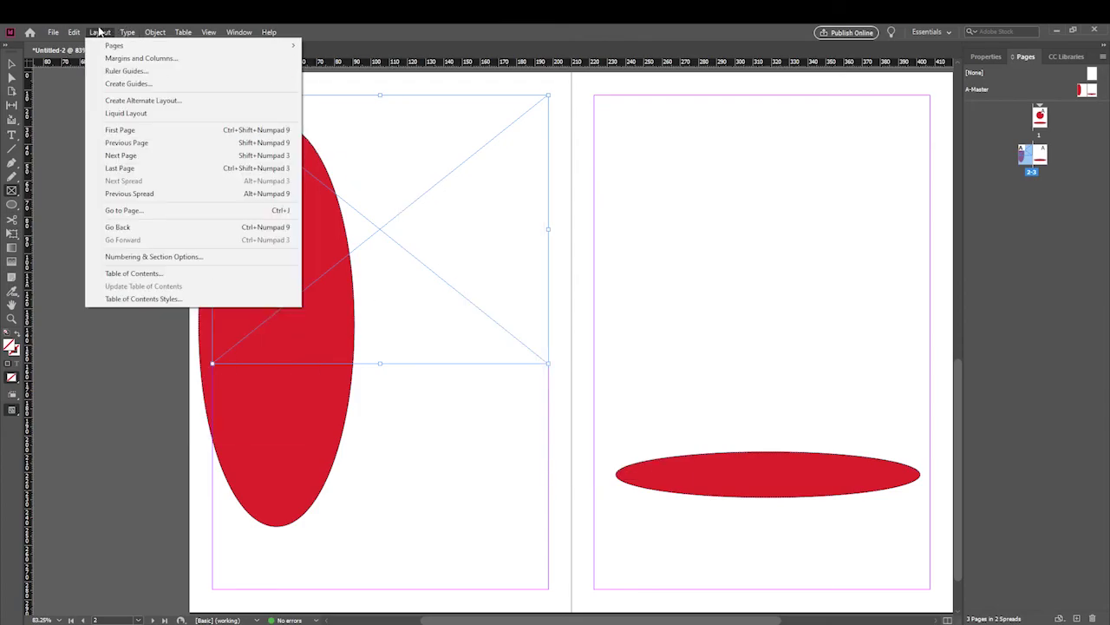
mouse_move(126, 33)
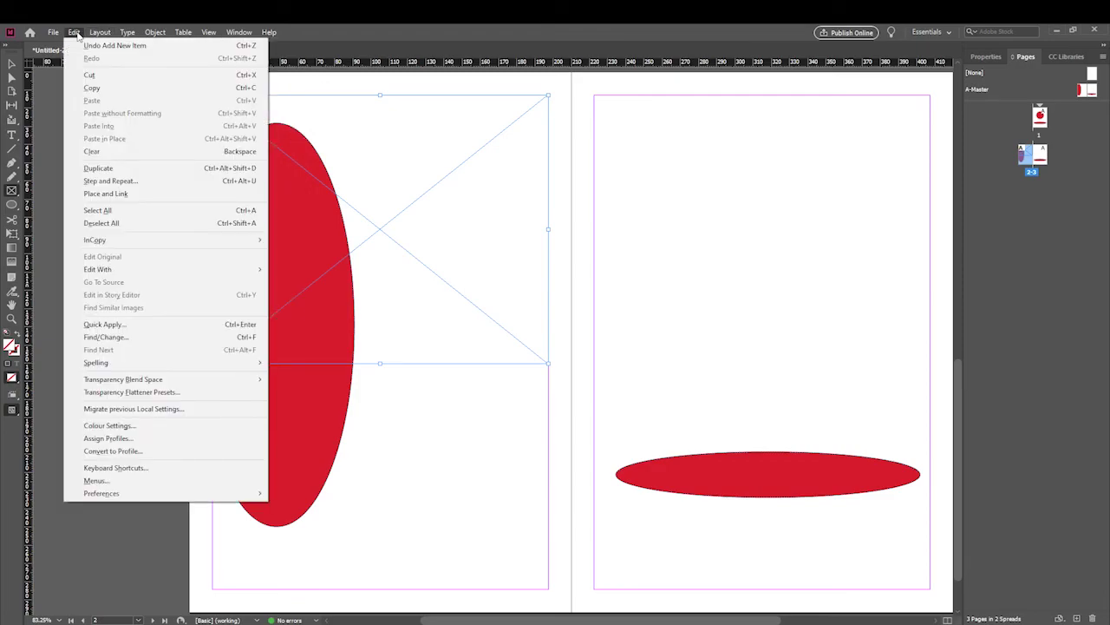
left_click(270, 32)
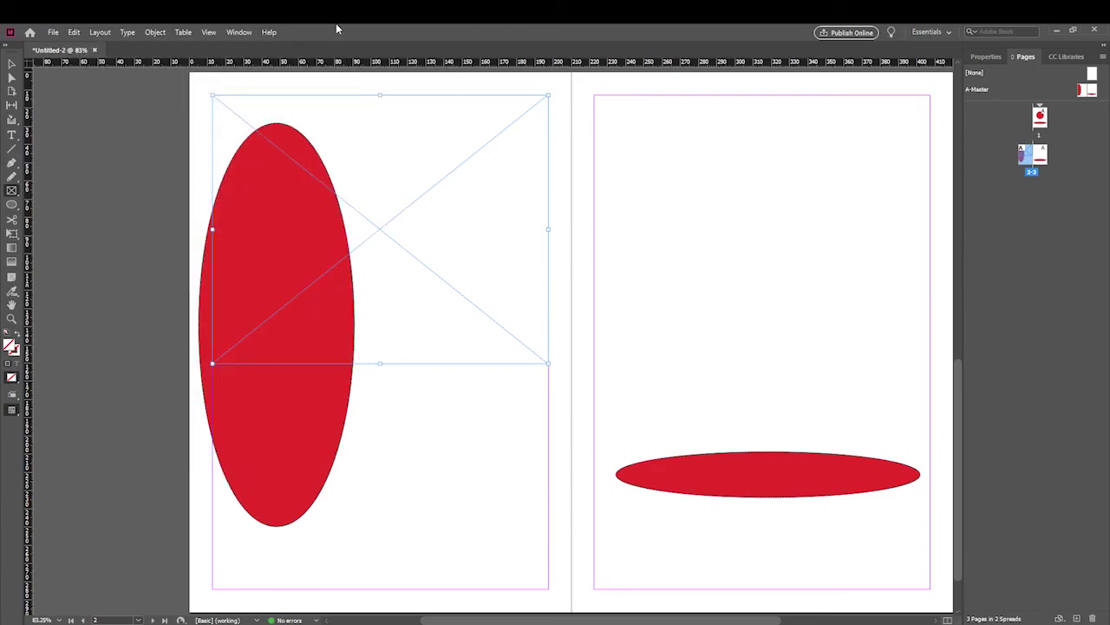
Turn the frame on page 2 into a text frame and fill it with placeholder text
left_click(12, 135)
left_click(300, 189)
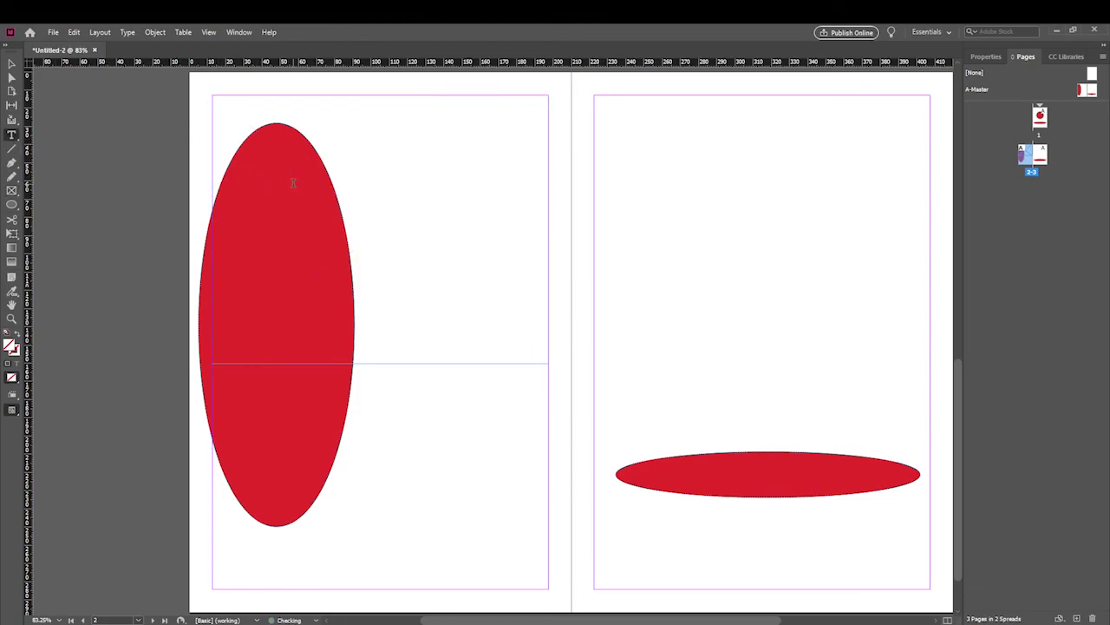
right_click(230, 130)
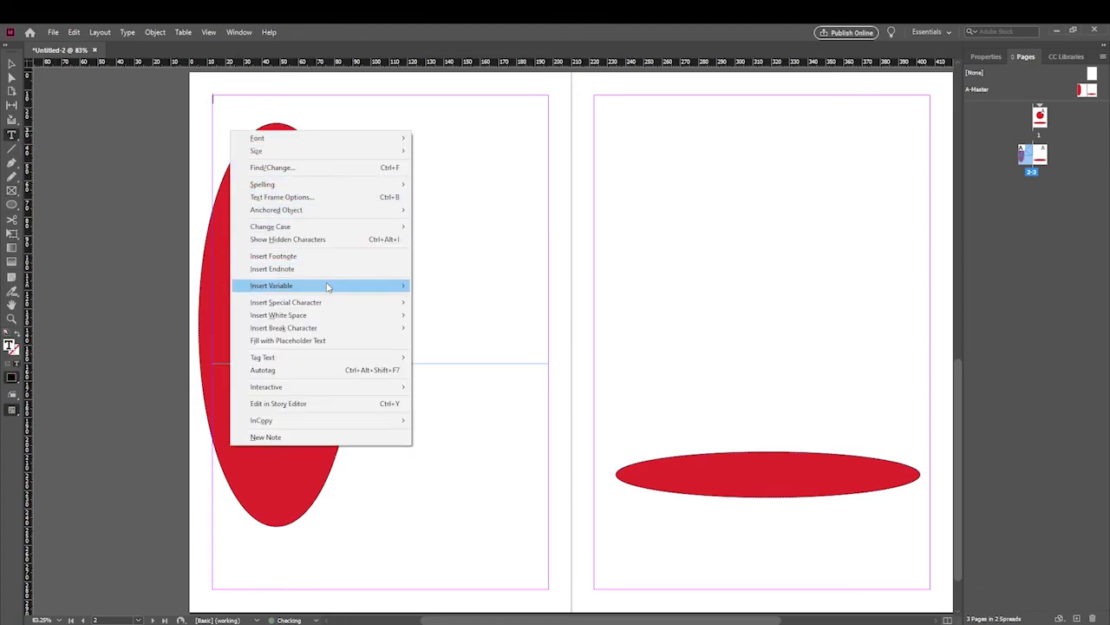
mouse_move(342, 288)
left_click(351, 340)
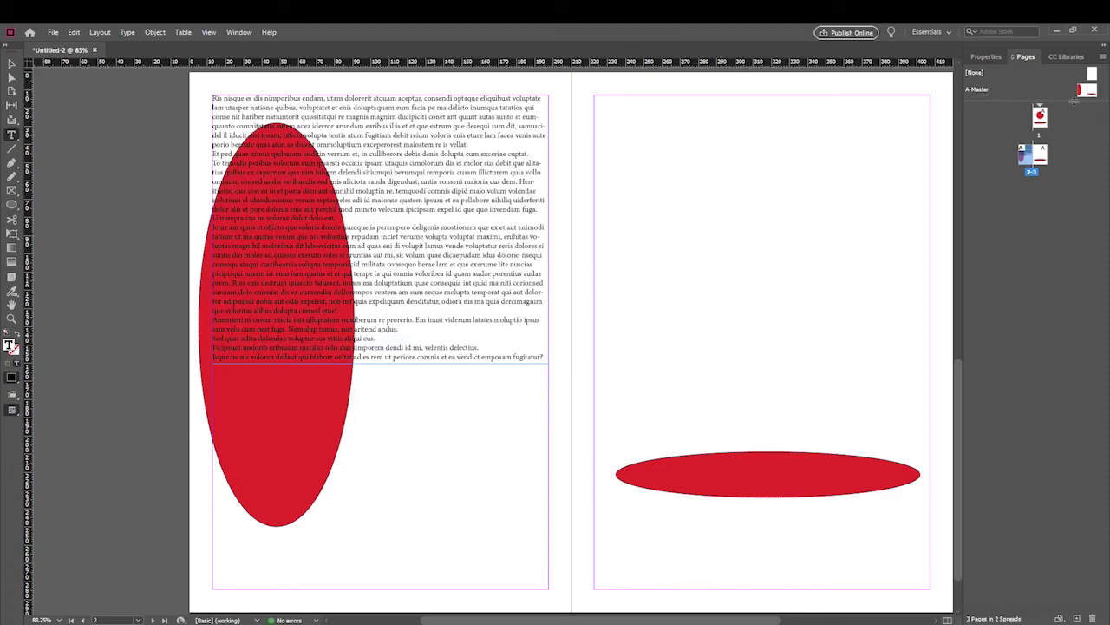
Add page 4 based on A-Master's left page below spread 2-3, and compare page 2 with A-Master
left_click_drag(1078, 98, 1033, 189)
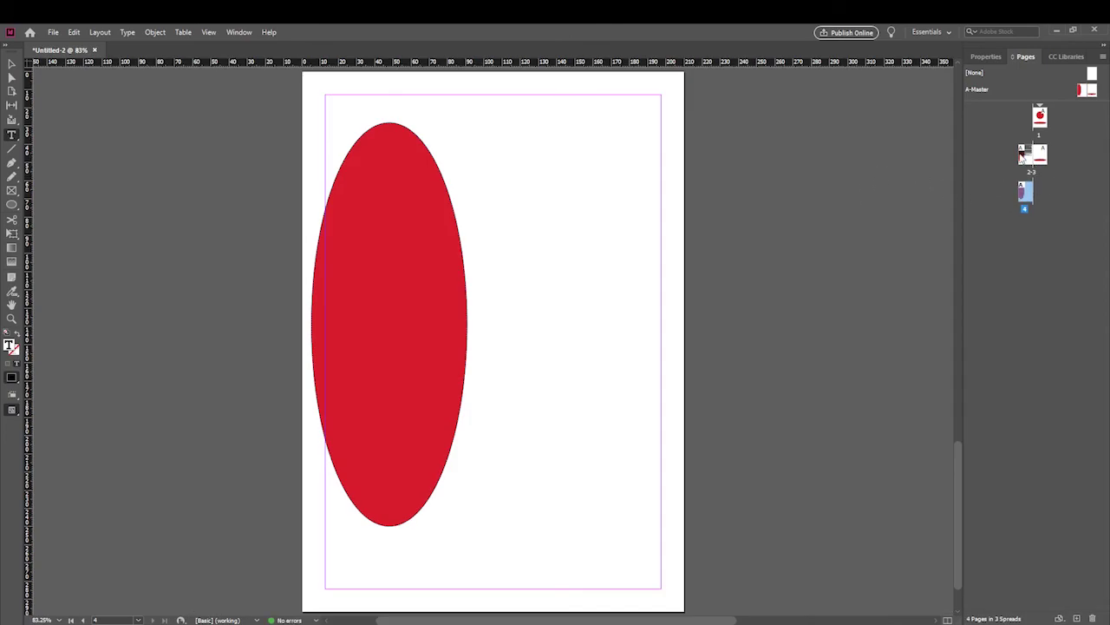
double_click(1021, 156)
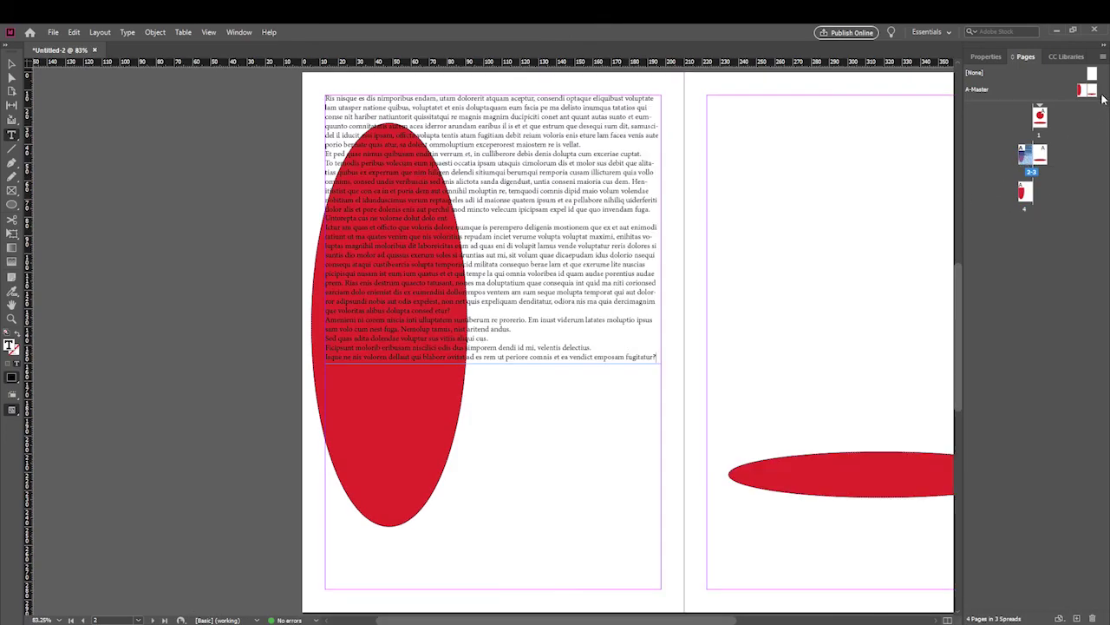
double_click(1086, 90)
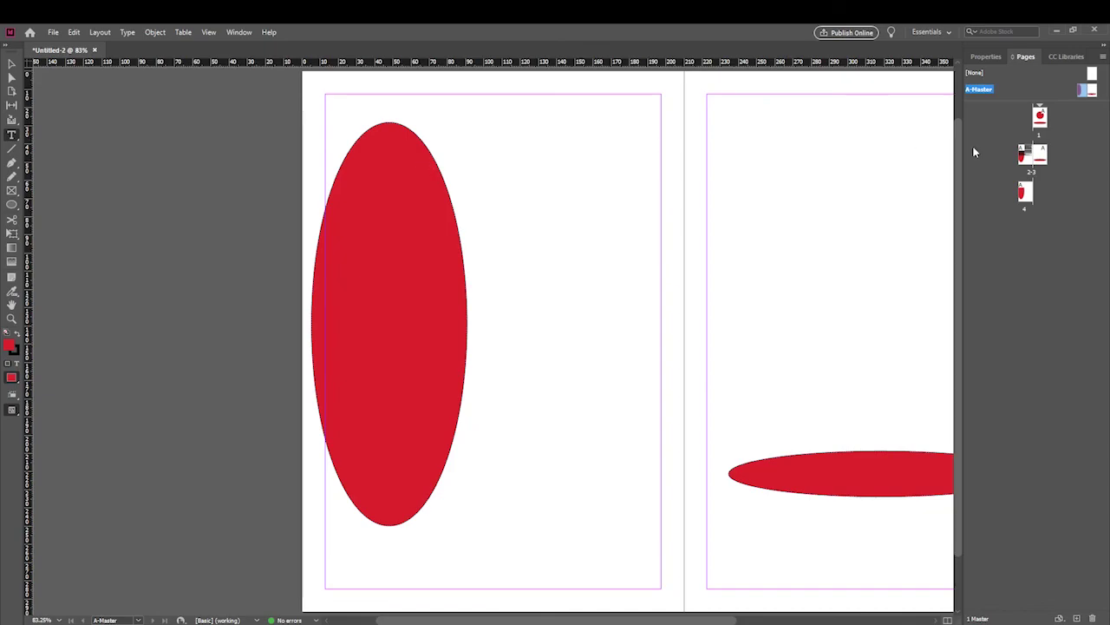
left_click(1021, 153)
double_click(1022, 153)
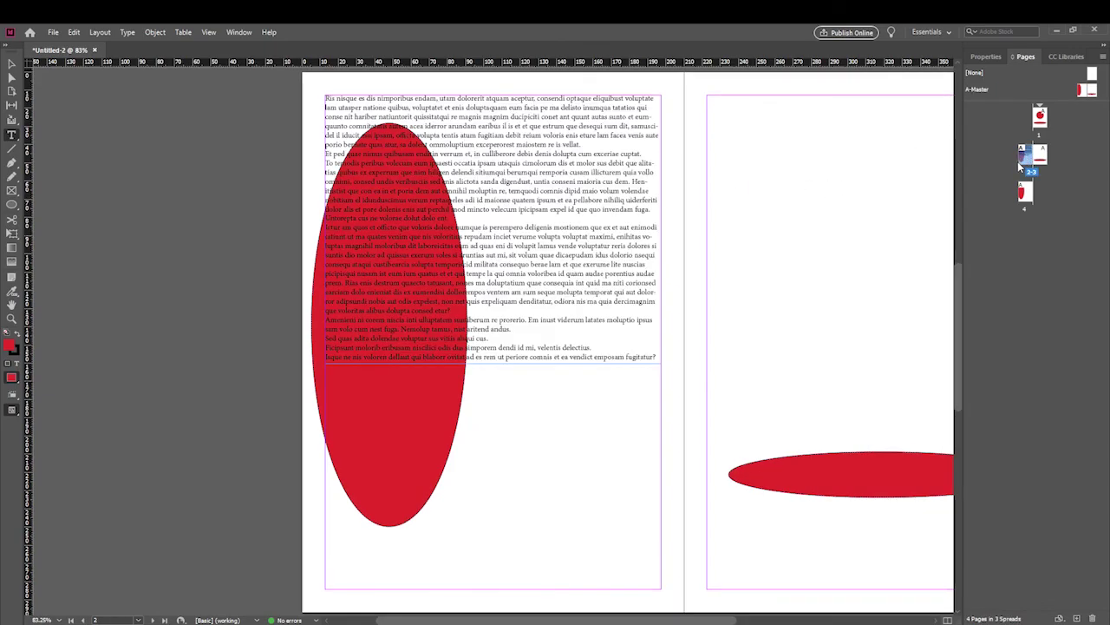